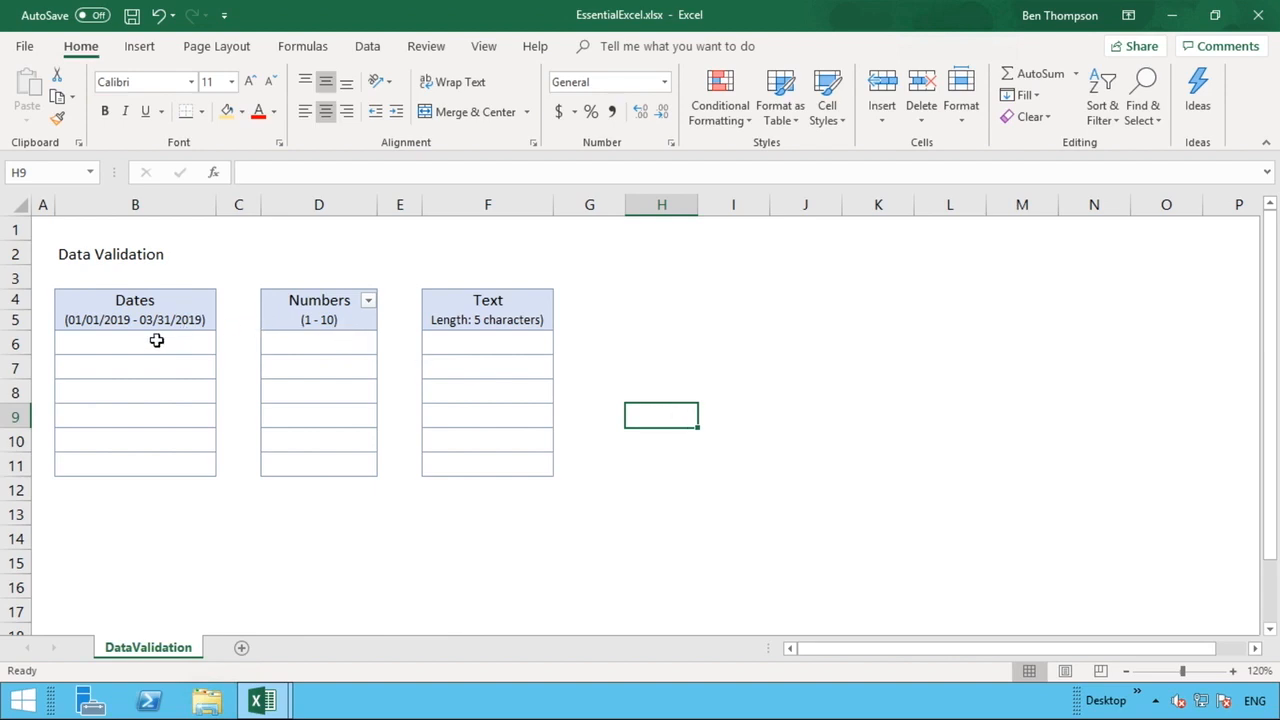
{"action": "left_click", "coordinate": [107, 341]}
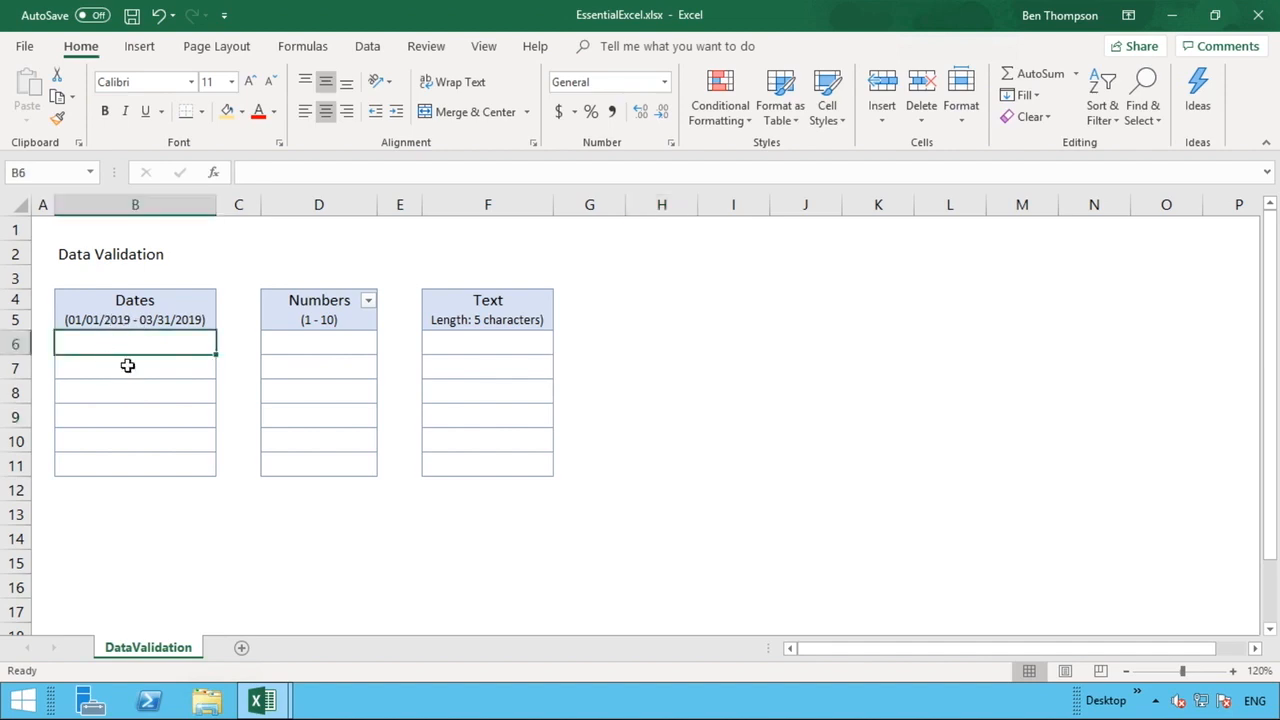
{"action": "left_click", "coordinate": [126, 367]}
{"action": "left_click", "coordinate": [126, 323]}
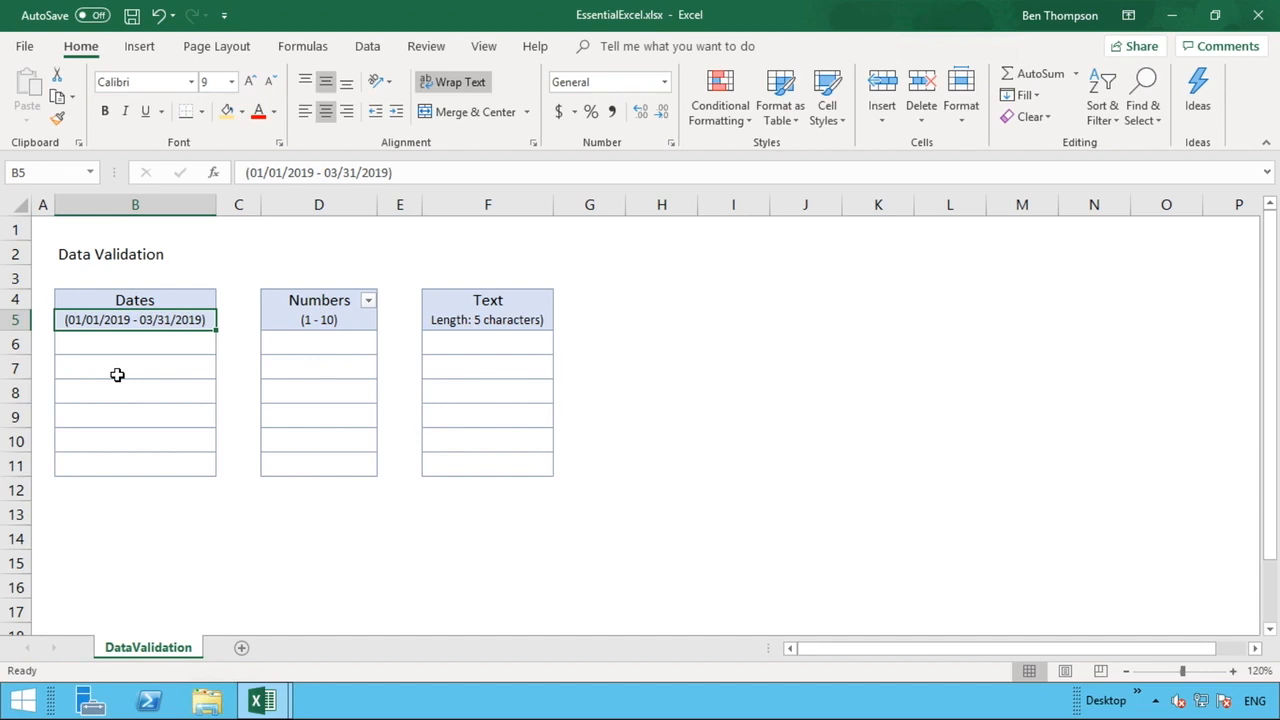
- Start a data validation rule for cells B6:B11 in the Dates table that allows only Date values
{"action": "left_click", "coordinate": [141, 346]}
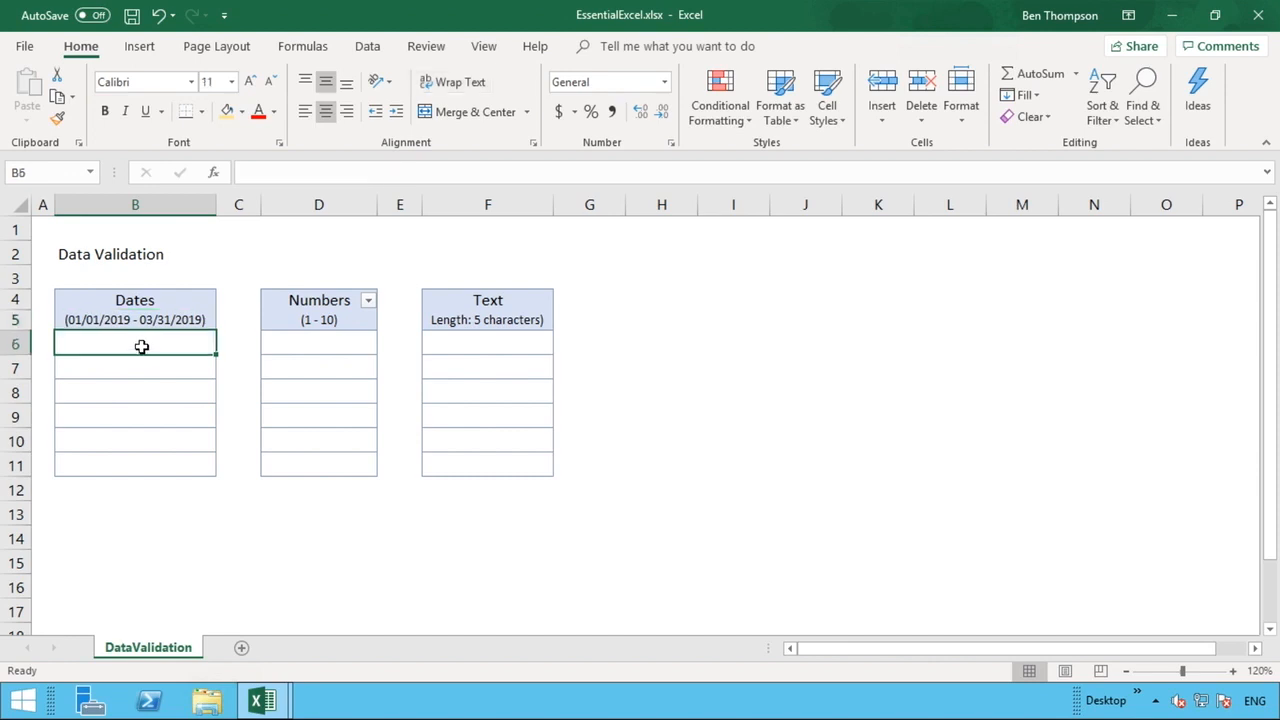
{"action": "left_click_drag", "start_coordinate": [141, 346], "coordinate": [126, 466]}
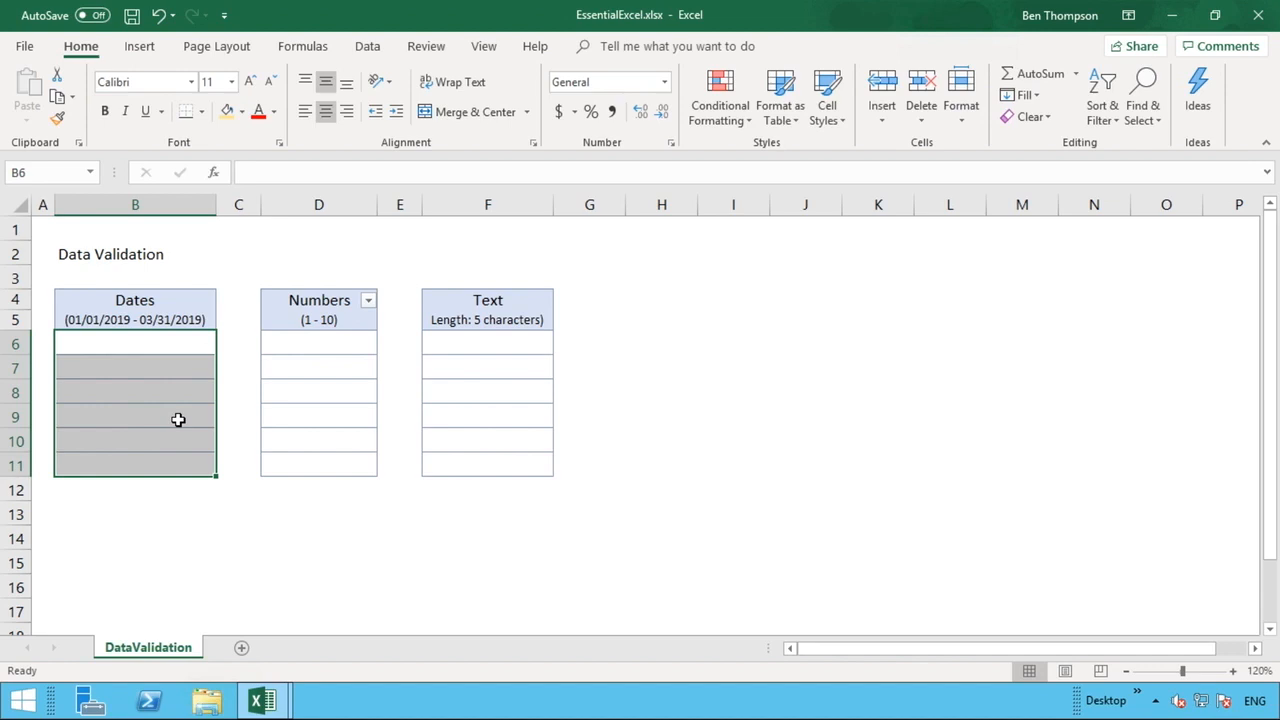
{"action": "left_click", "coordinate": [368, 48]}
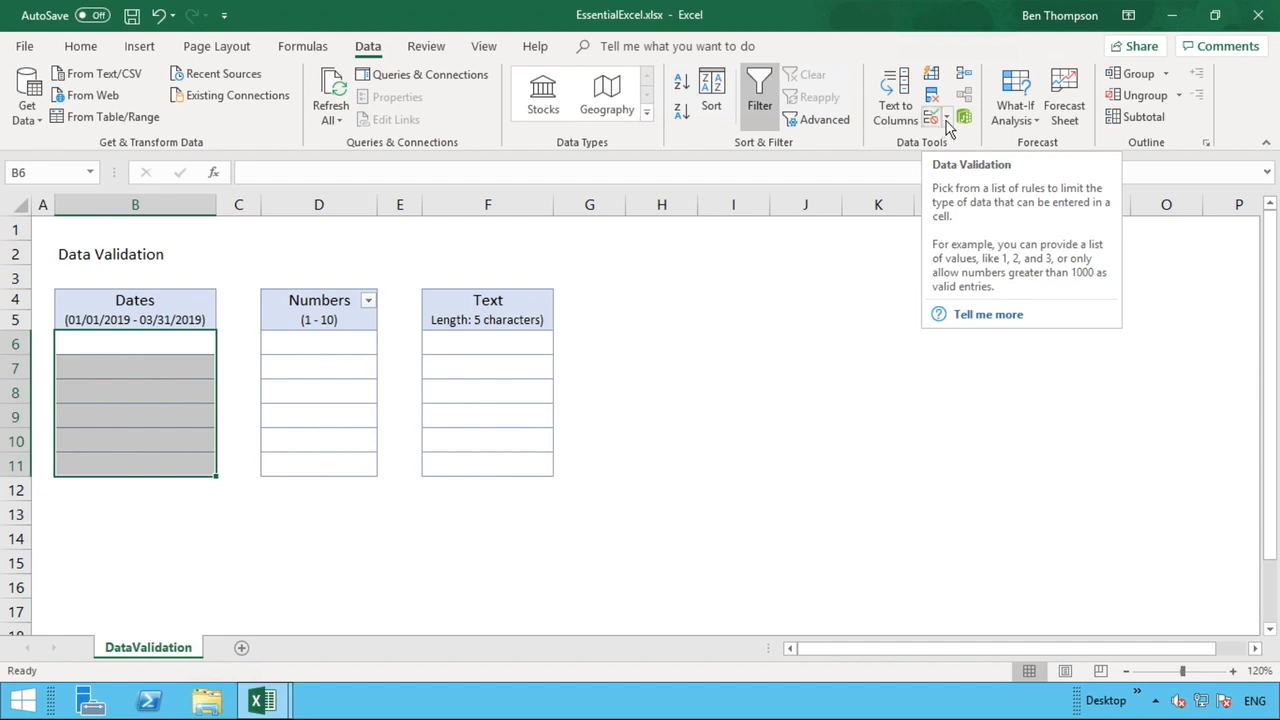
{"action": "left_click", "coordinate": [946, 120]}
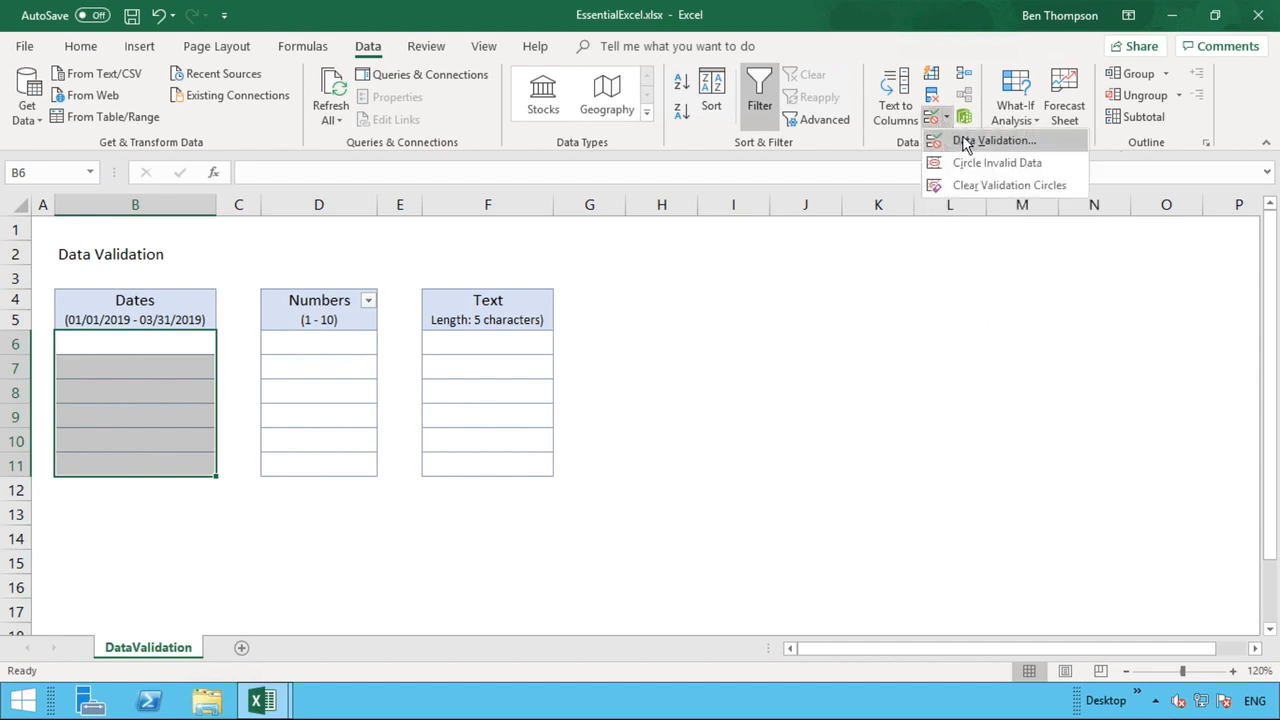
{"action": "left_click", "coordinate": [931, 118]}
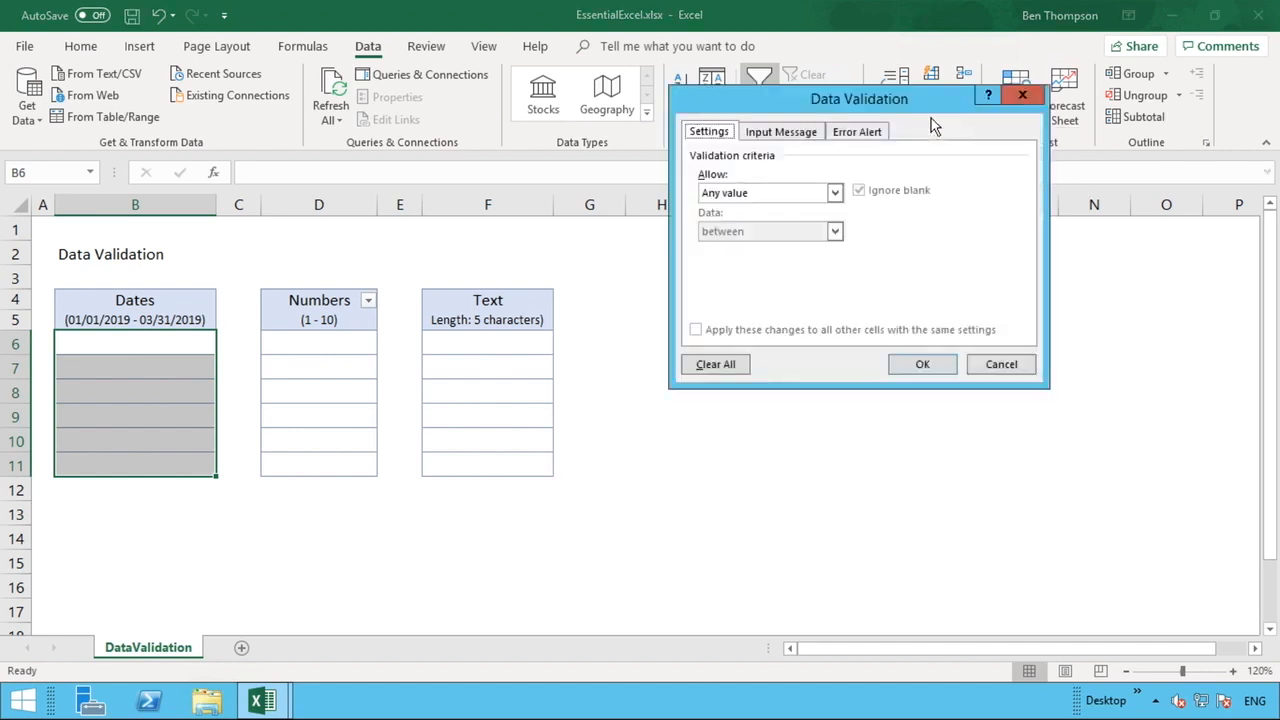
{"action": "left_click", "coordinate": [737, 195]}
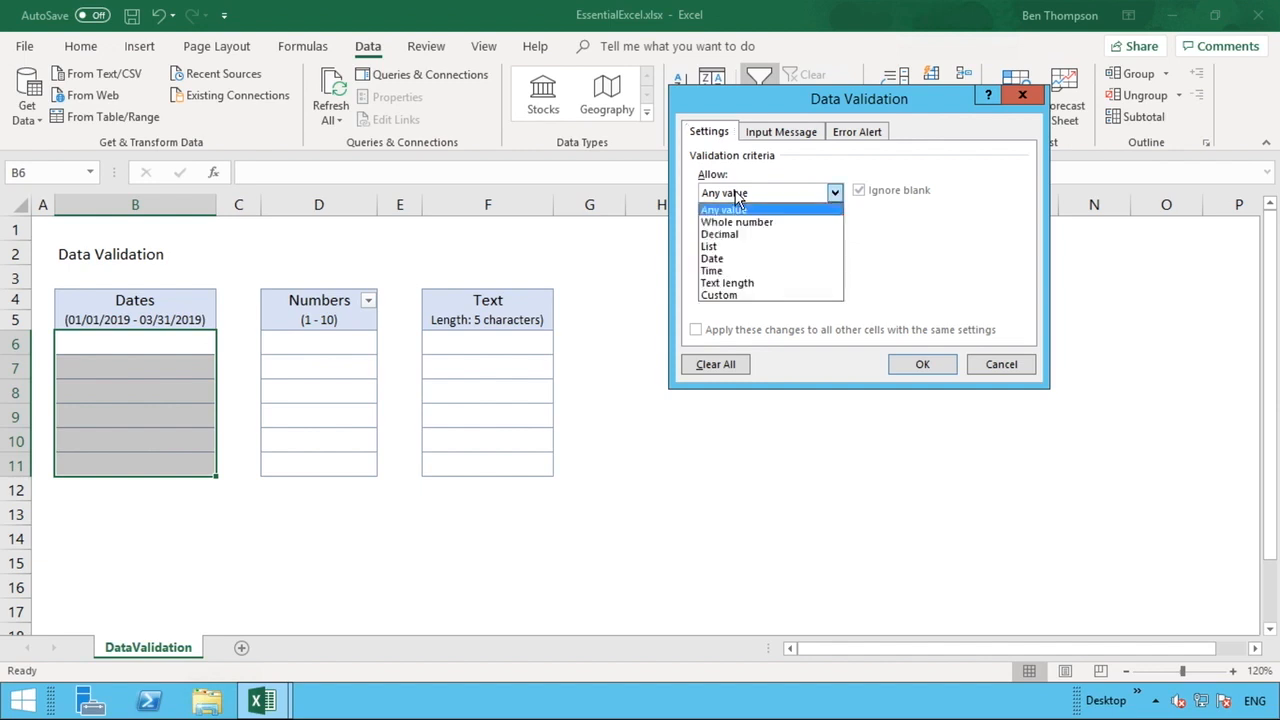
{"action": "left_click", "coordinate": [727, 259]}
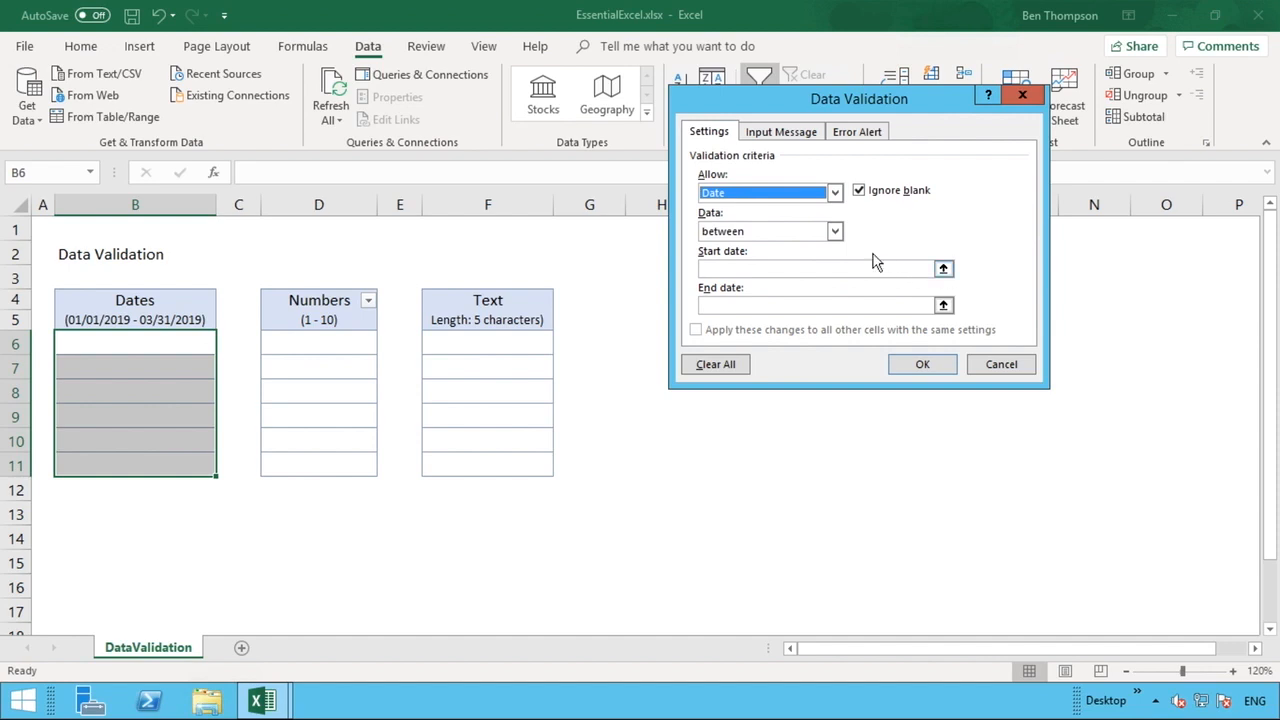
{"action": "left_click", "coordinate": [834, 231]}
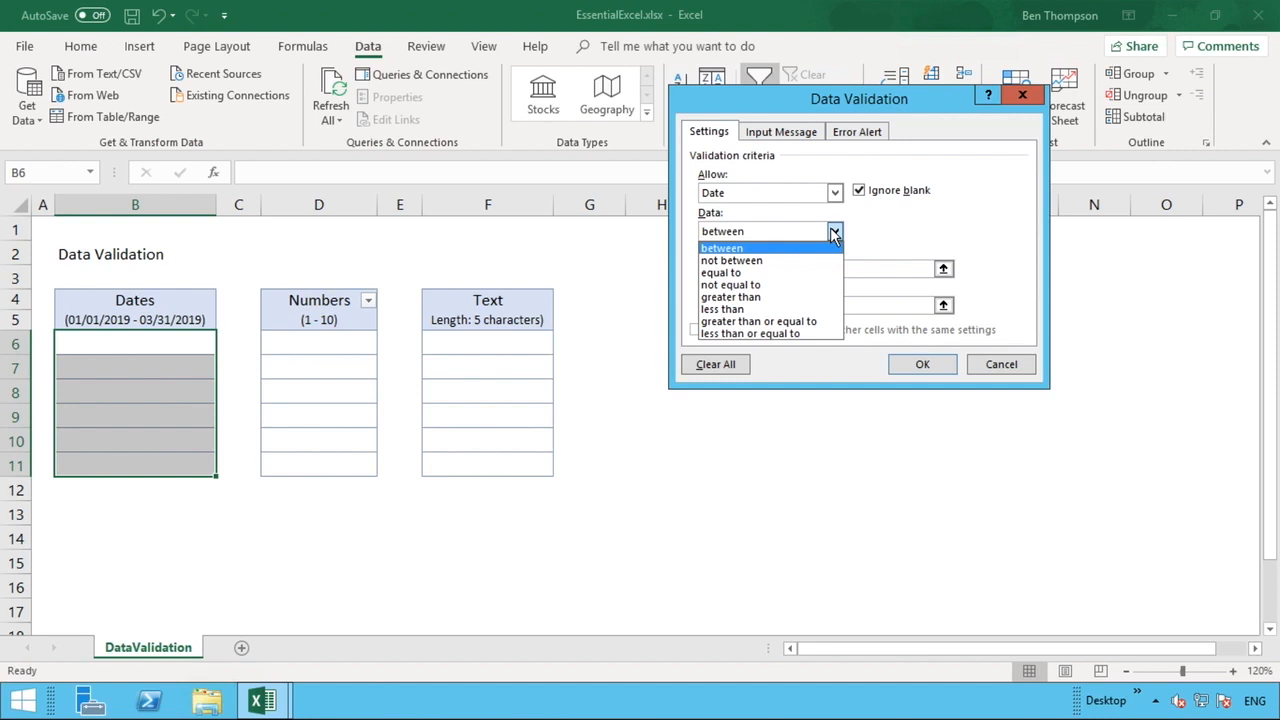
{"action": "left_click", "coordinate": [773, 321]}
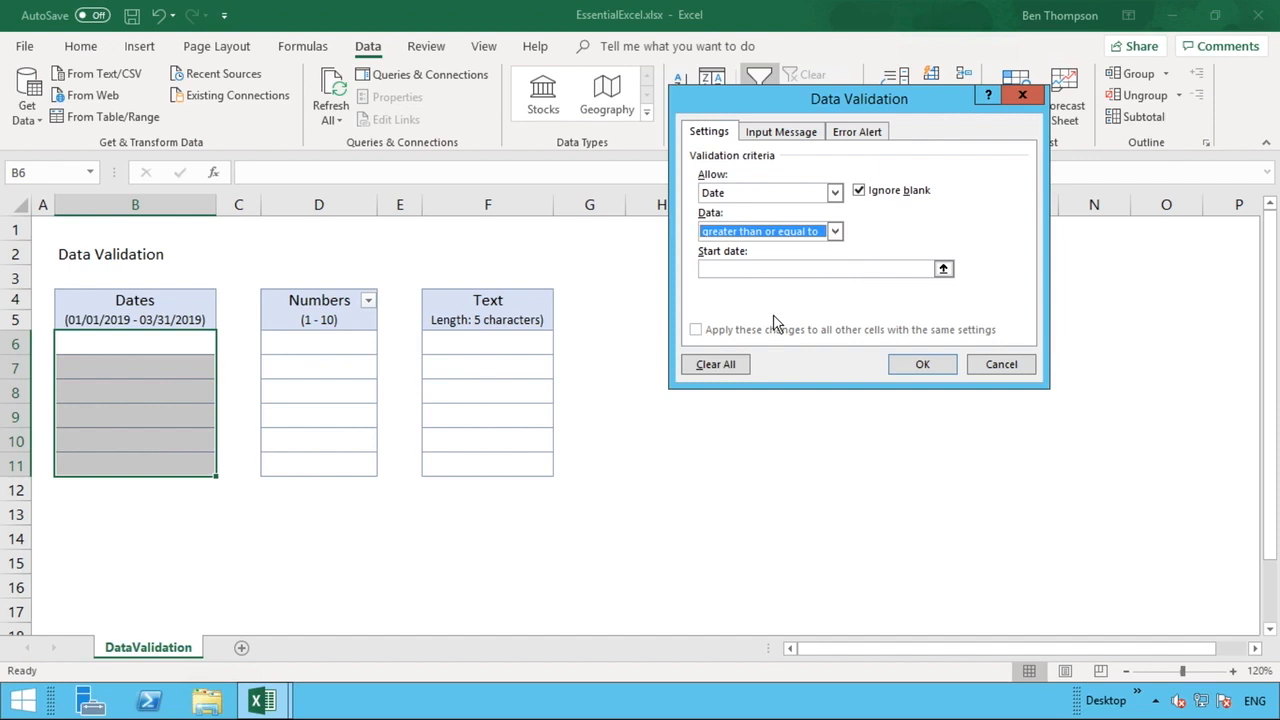
{"action": "left_click", "coordinate": [834, 232]}
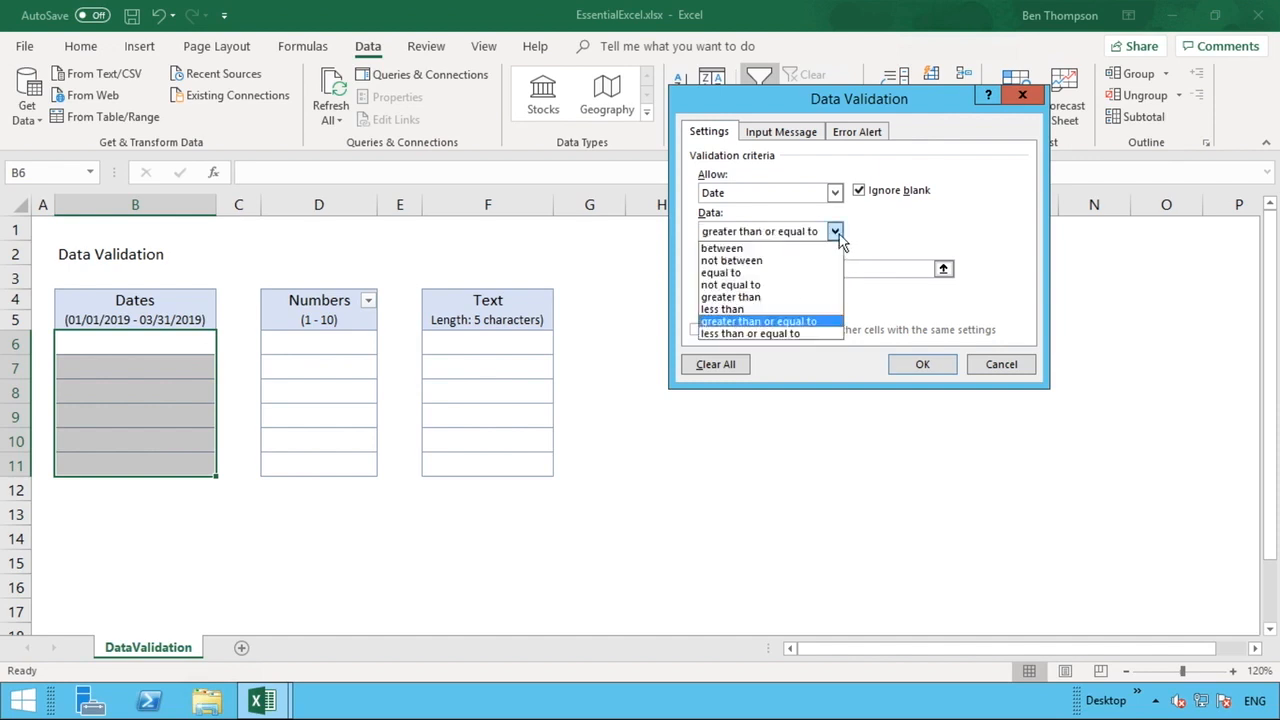
{"action": "left_click", "coordinate": [784, 249]}
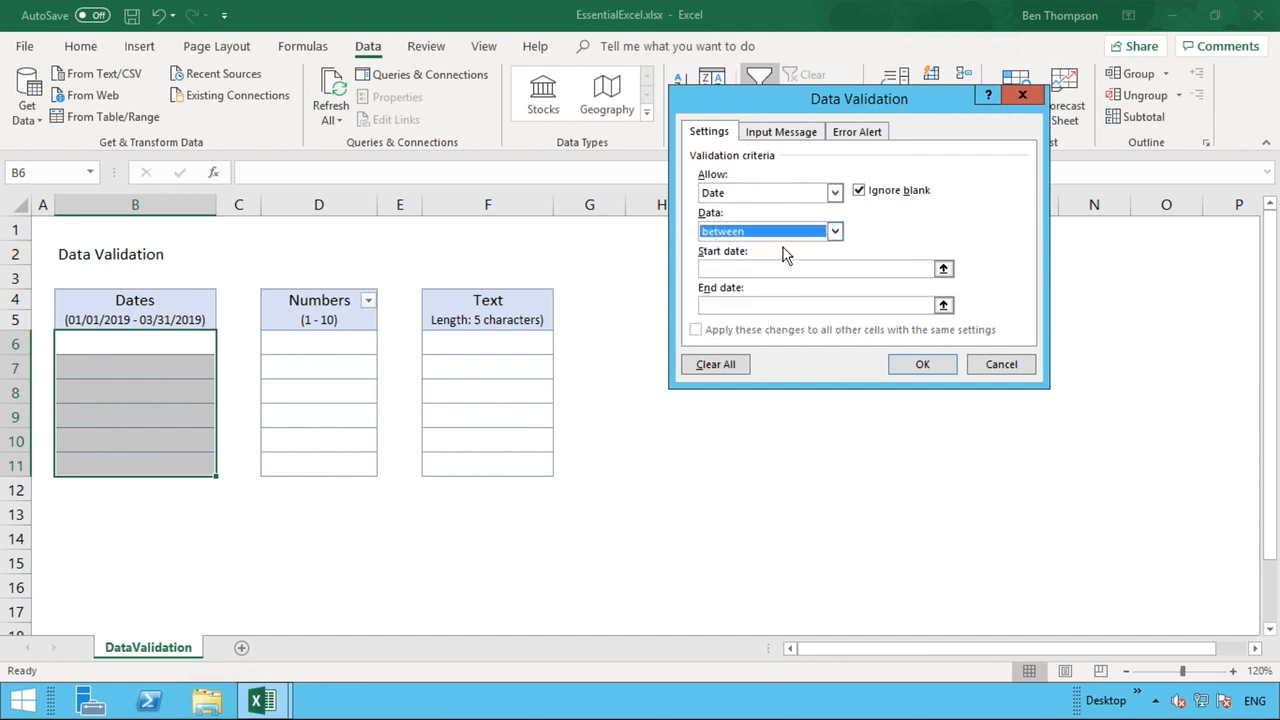
- Set the rule's start date to 1/1/2019 and end date to 3/31/2019, and apply it to the Dates cells
{"action": "left_click", "coordinate": [761, 270]}
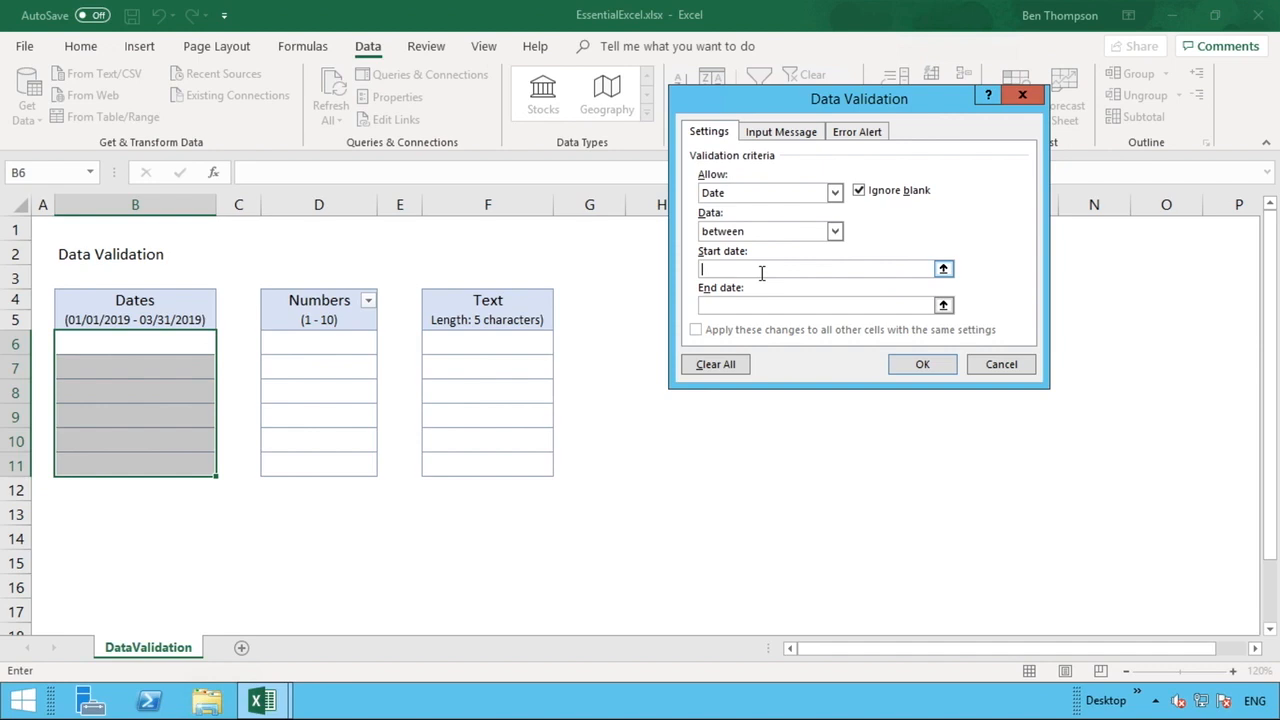
{"action": "type", "text": "1/1/2019"}
{"action": "left_click", "coordinate": [753, 304]}
{"action": "type", "text": "3/31/2019"}
{"action": "left_click", "coordinate": [941, 368]}
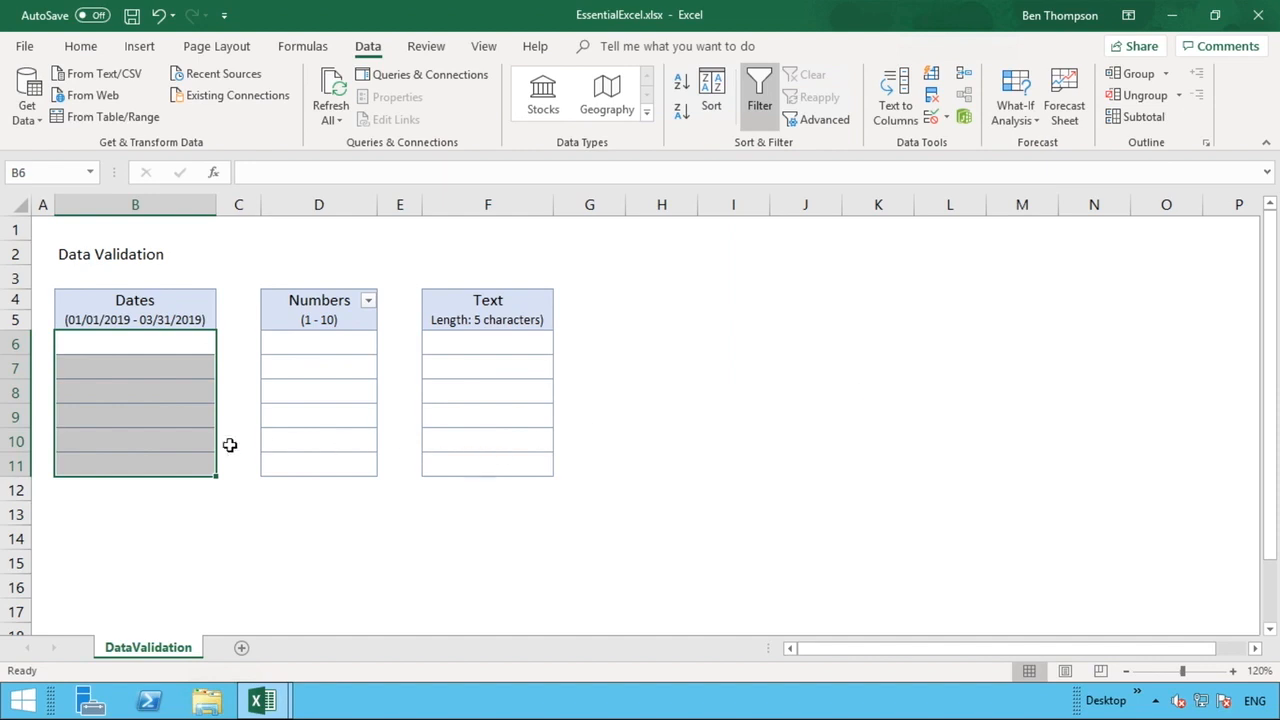
- Enter the out-of-range date 12/31/2018 in cells B13 and B12, just below the Dates table
{"action": "left_click", "coordinate": [137, 489]}
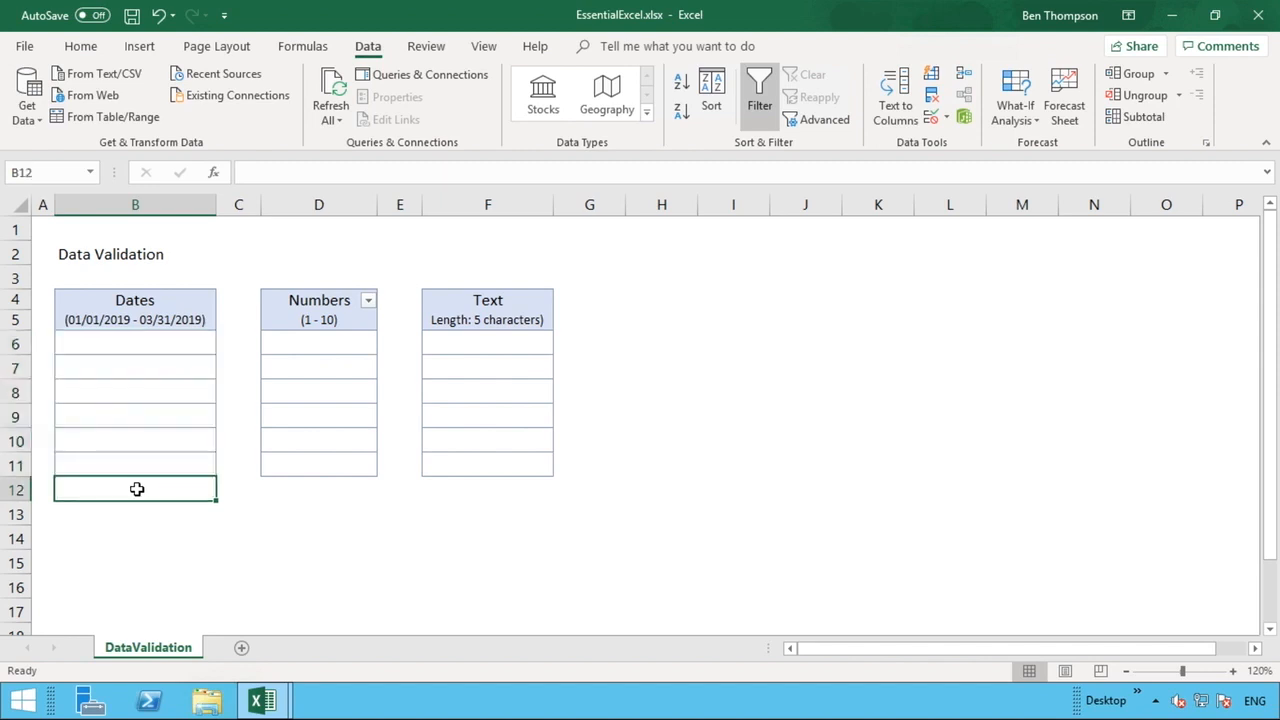
{"action": "left_click", "coordinate": [110, 516]}
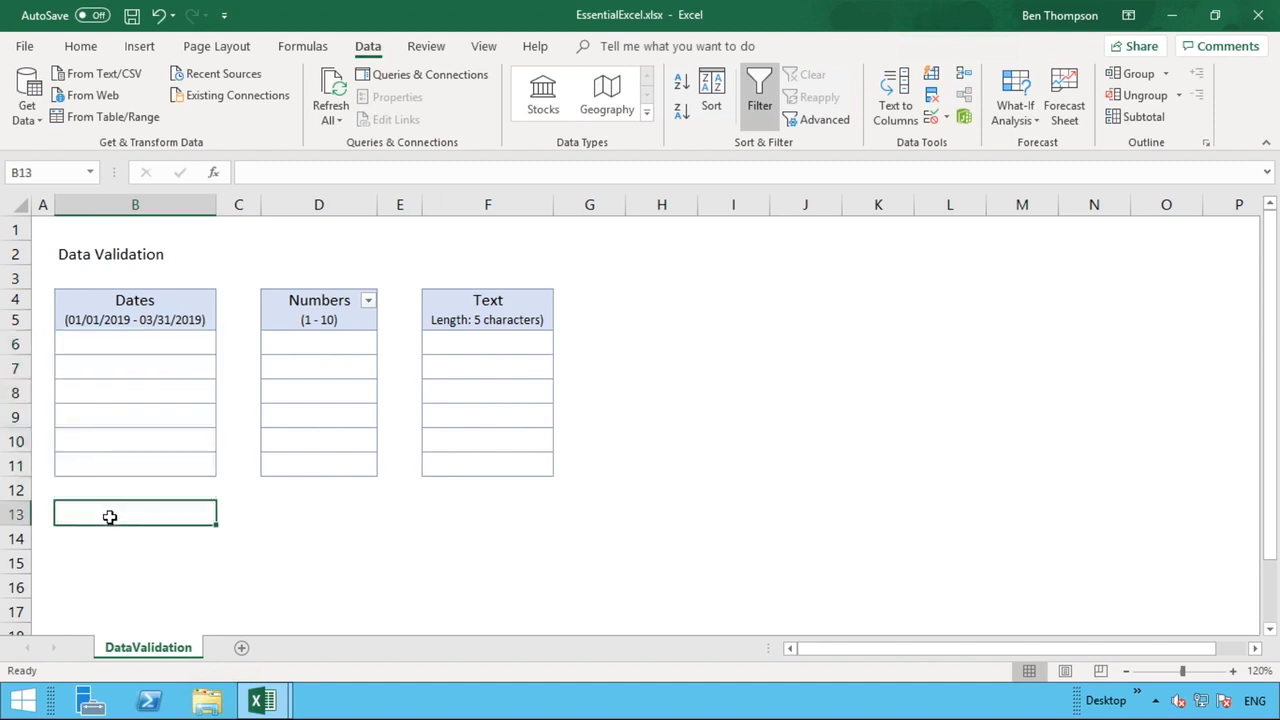
{"action": "type", "text": "12/31/2018"}
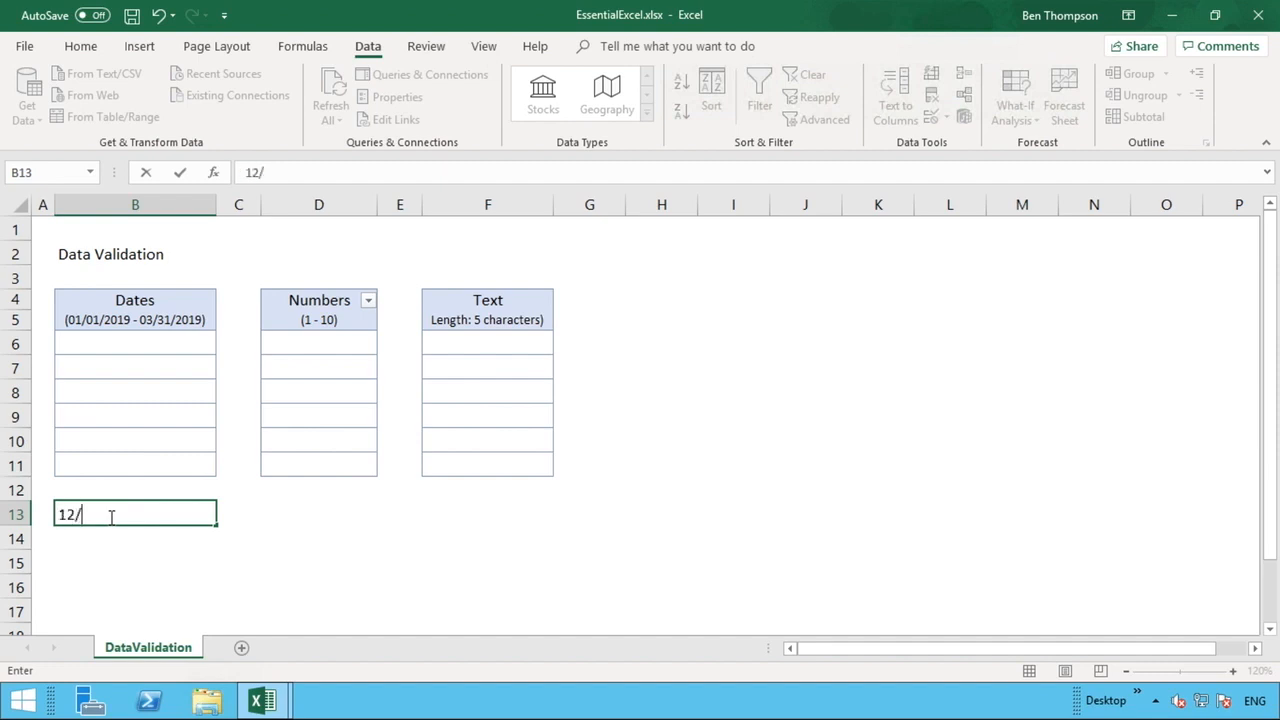
{"action": "key", "text": "Return"}
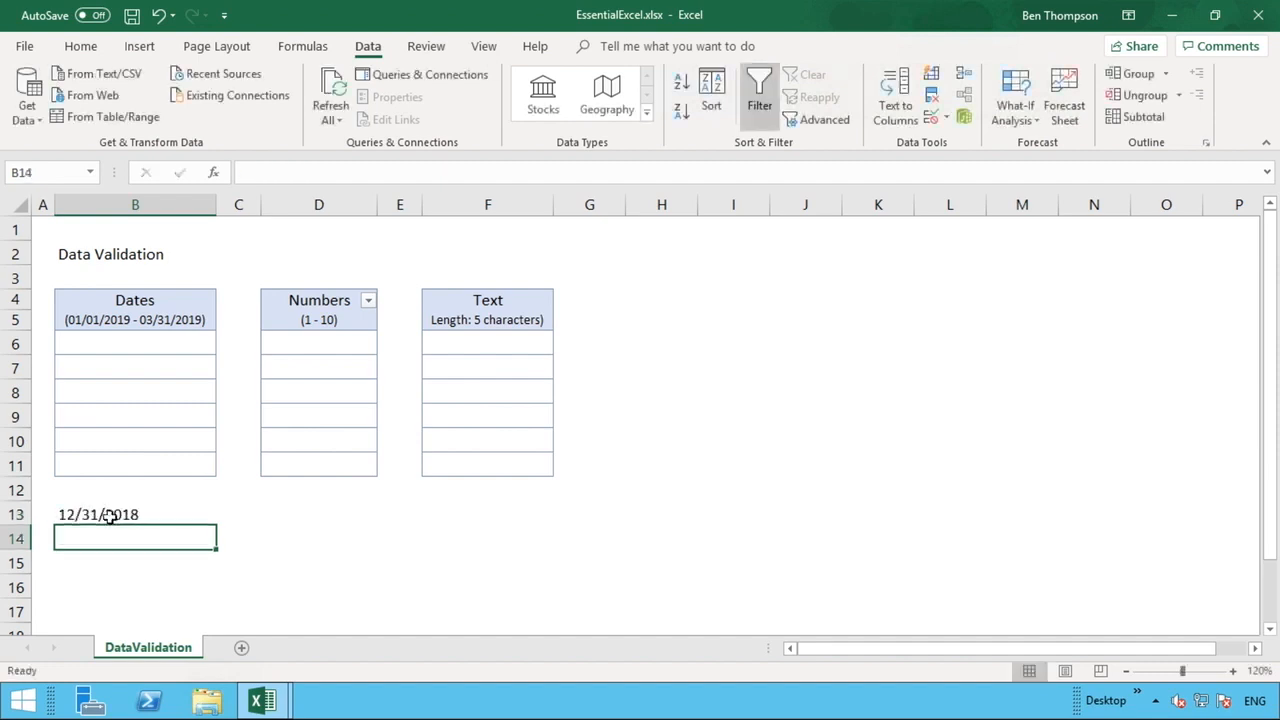
{"action": "left_click", "coordinate": [140, 491]}
{"action": "type", "text": "12"}
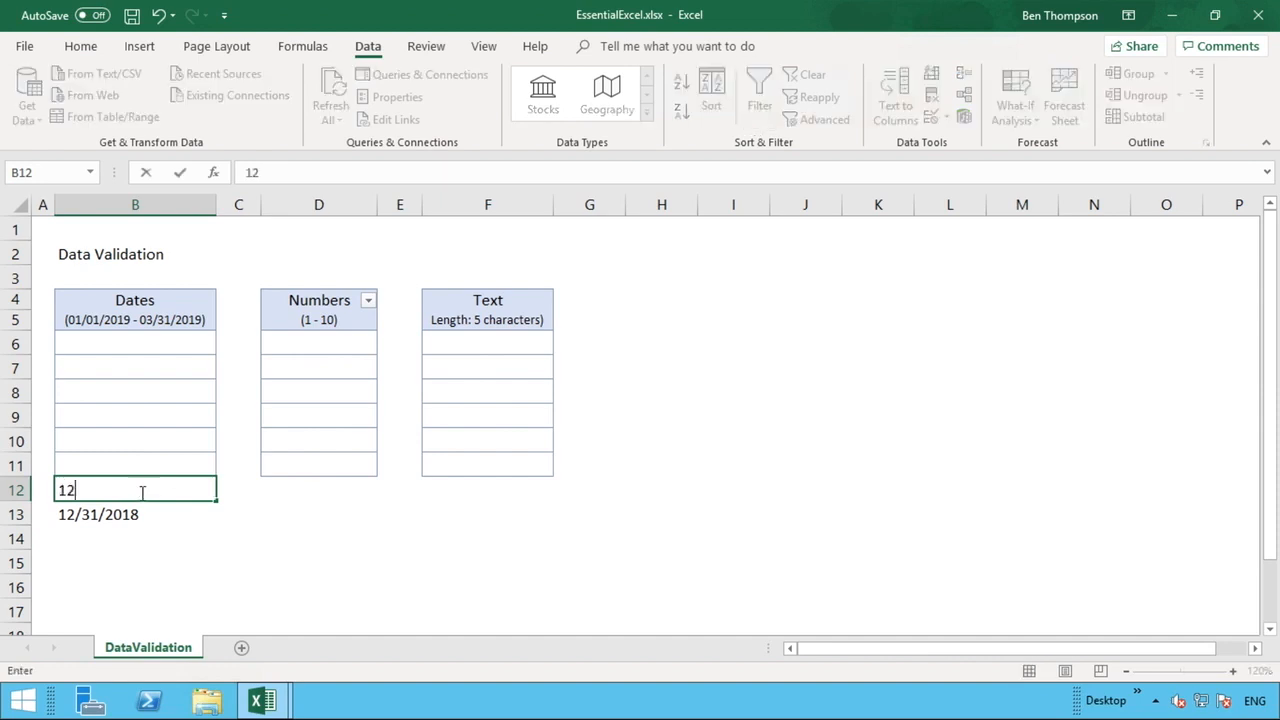
{"action": "type", "text": "/31/2018"}
{"action": "key", "text": "Return"}
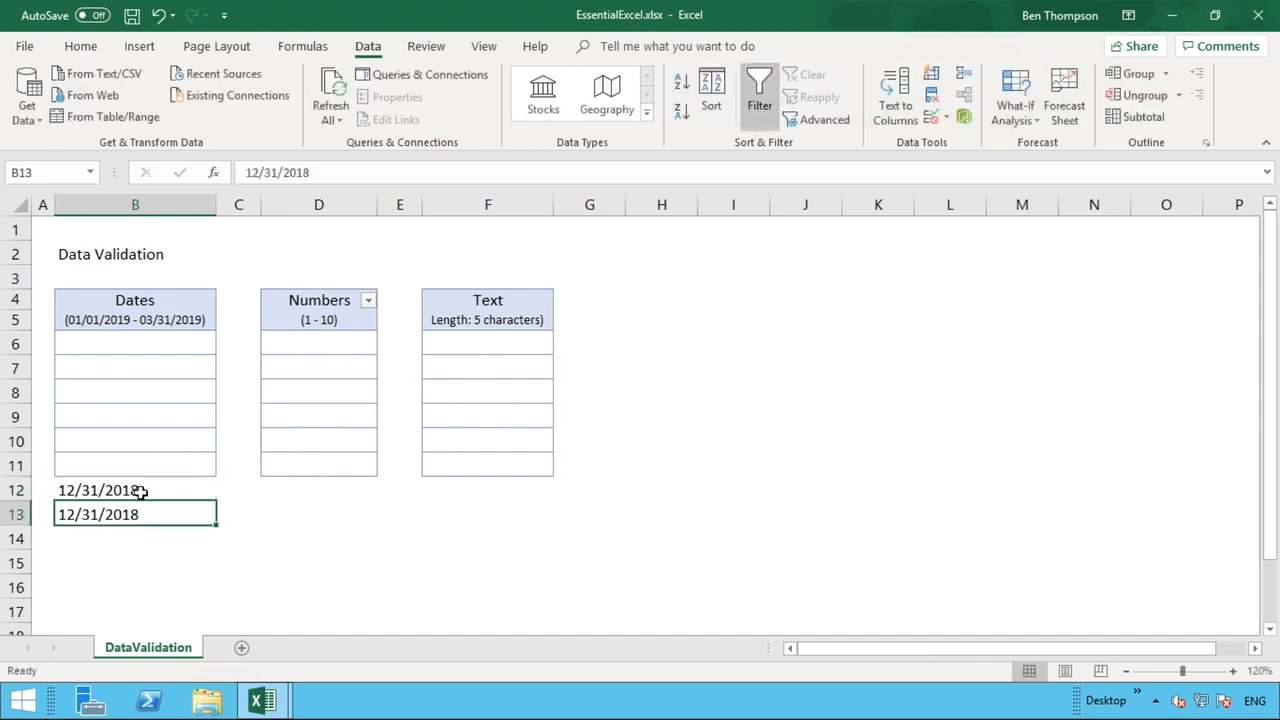
- Try to enter 12/31/2018 in the validated cell B8 and discard the entry
{"action": "left_click", "coordinate": [152, 392]}
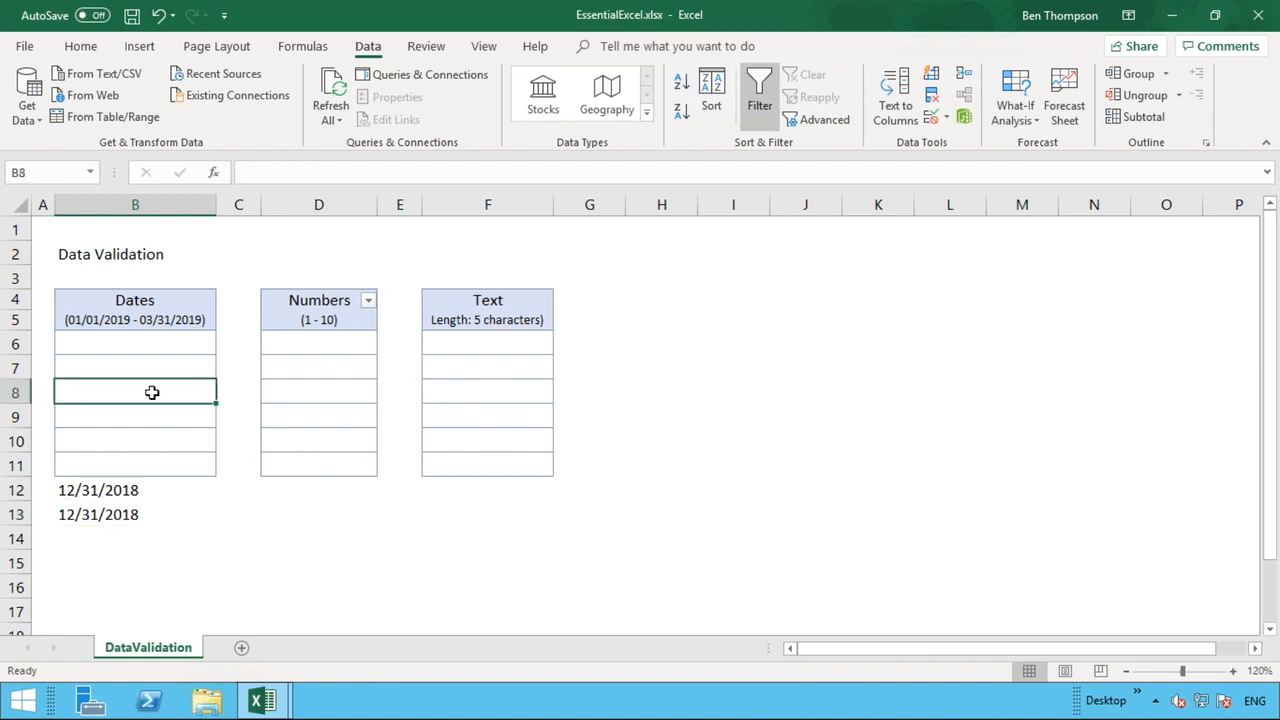
{"action": "type", "text": "12/31"}
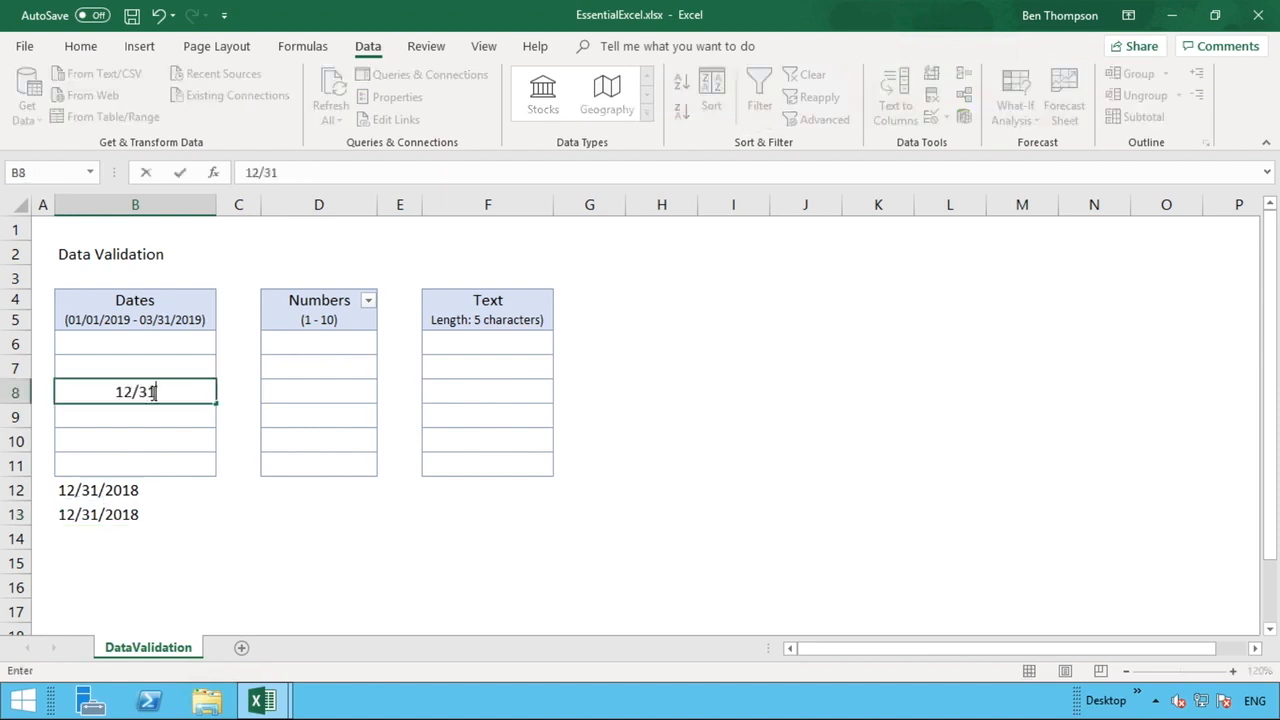
{"action": "type", "text": "/2018"}
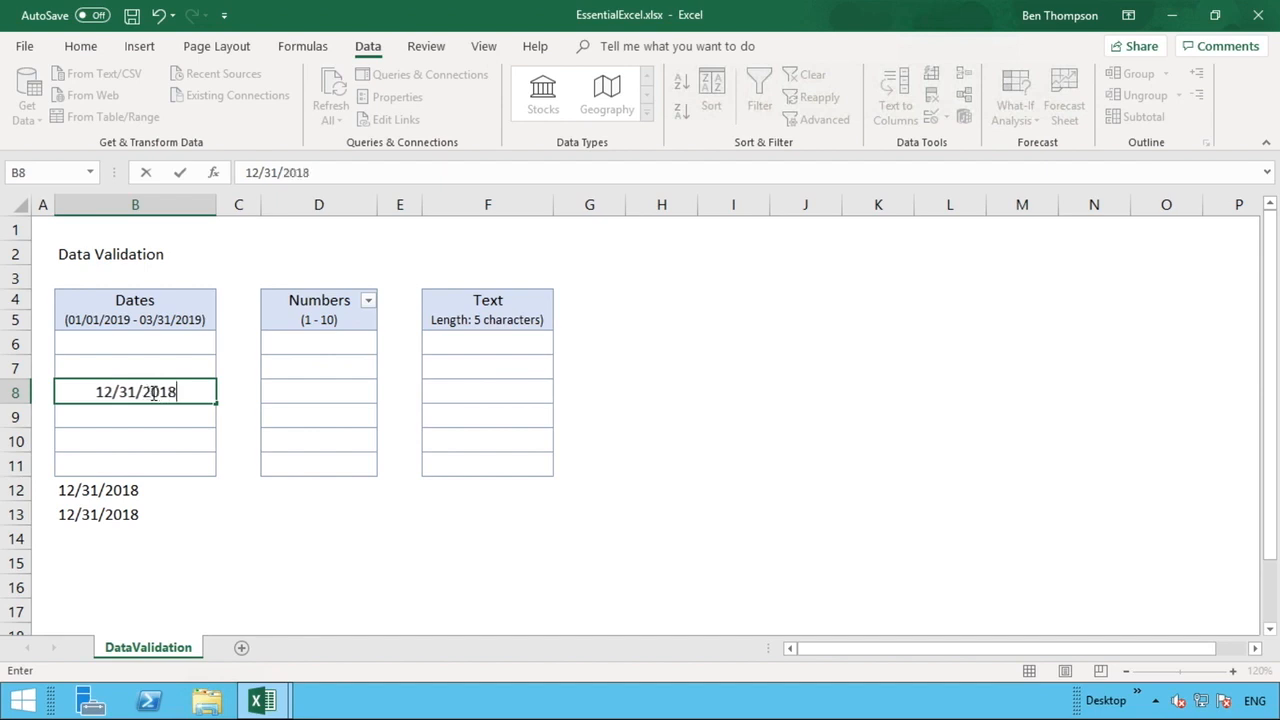
{"action": "key", "text": "Return"}
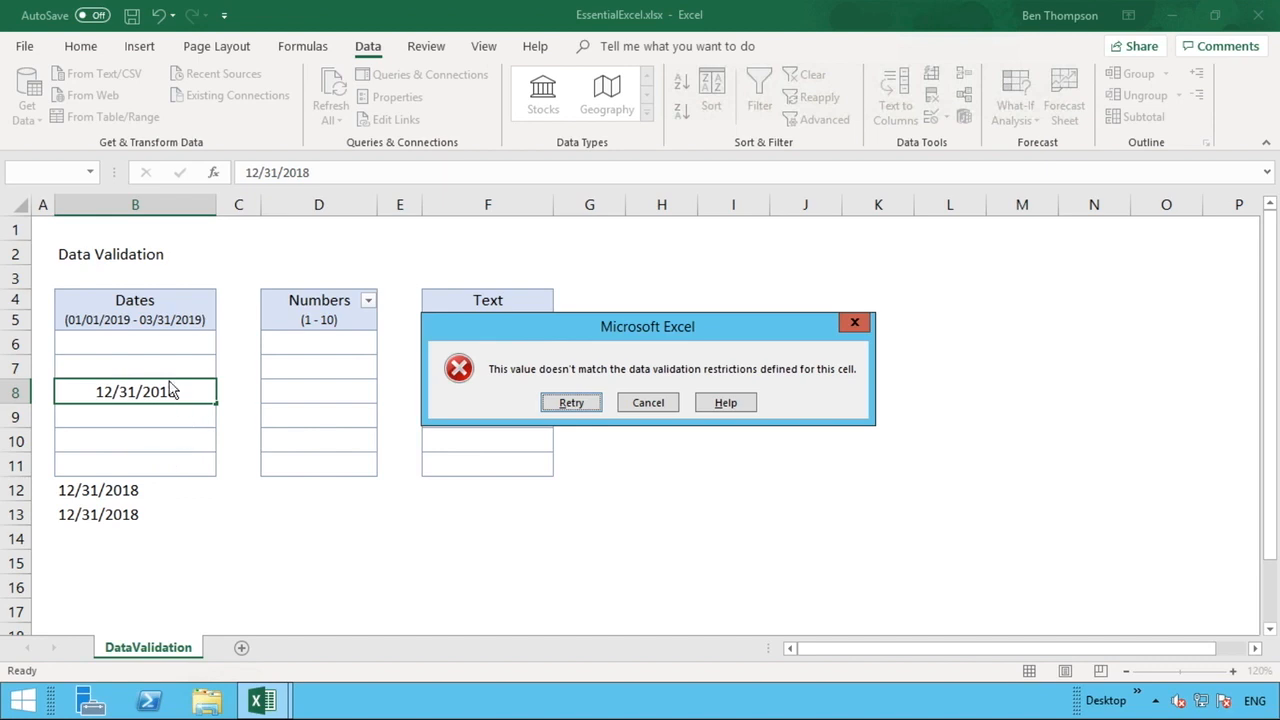
{"action": "left_click", "coordinate": [640, 404]}
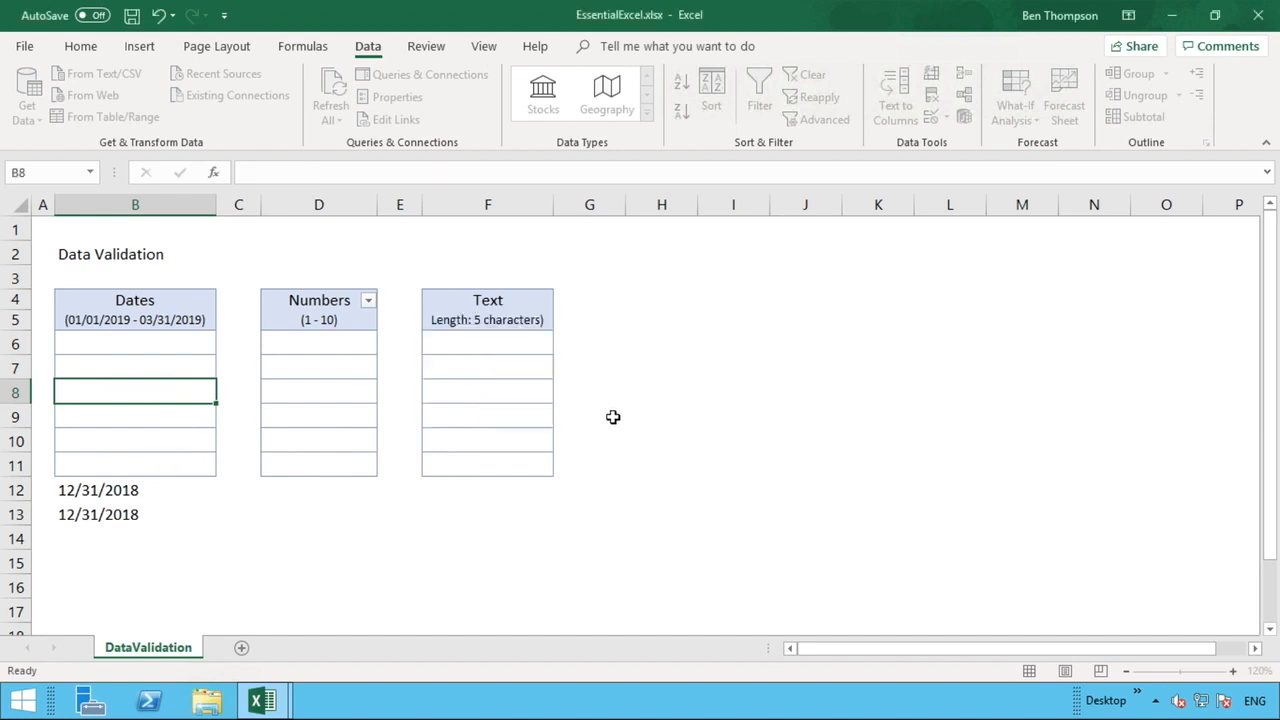
- Clear the contents of the two test date cells B12:B13 below the Dates table
{"action": "left_click_drag", "start_coordinate": [183, 514], "coordinate": [178, 492]}
{"action": "right_click", "coordinate": [178, 492]}
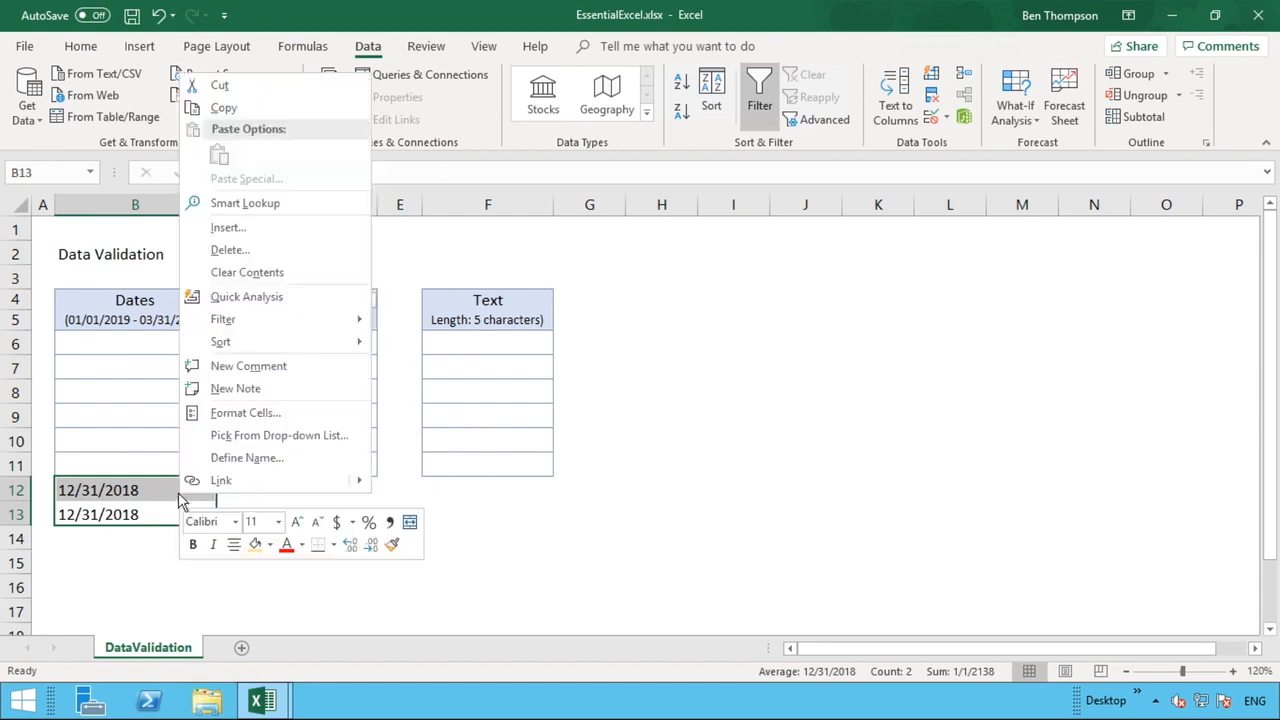
{"action": "left_click", "coordinate": [262, 272]}
- Enter the dates 1/15/2019, 2/16/2019 and 3/20/2019 in cells B7, B8 and B9 of the Dates table
{"action": "left_click", "coordinate": [138, 366]}
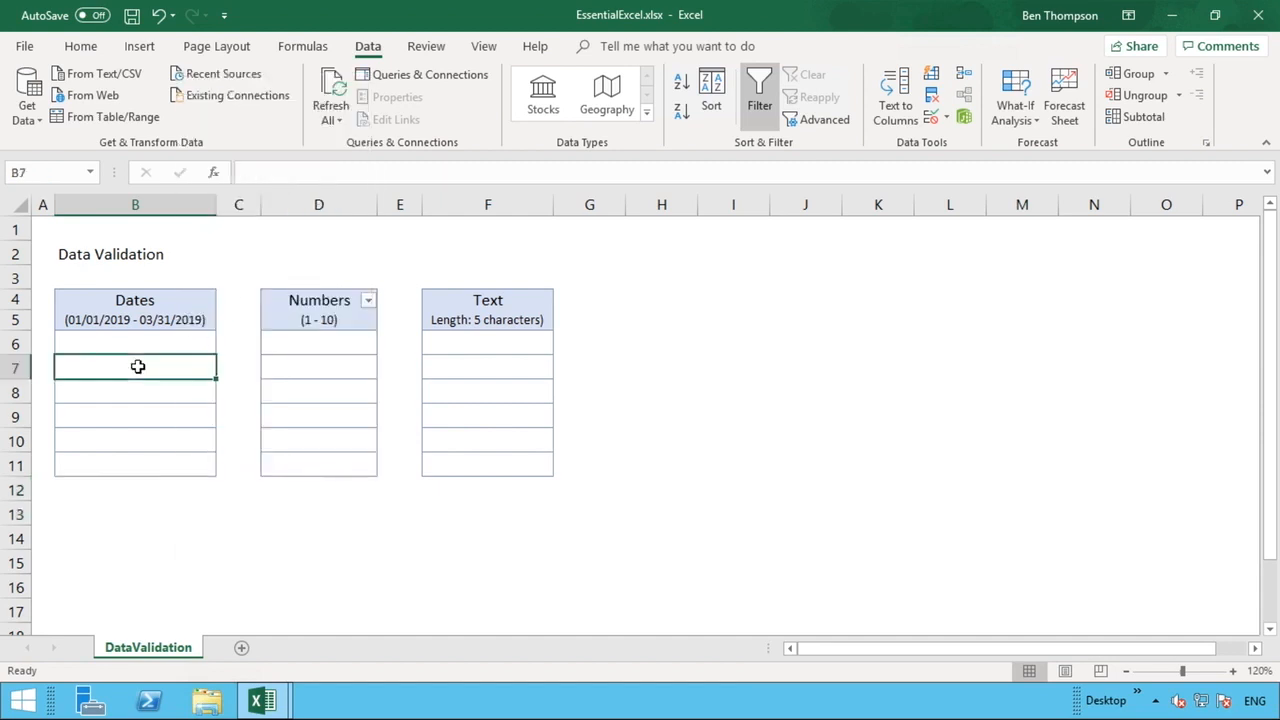
{"action": "type", "text": "1"}
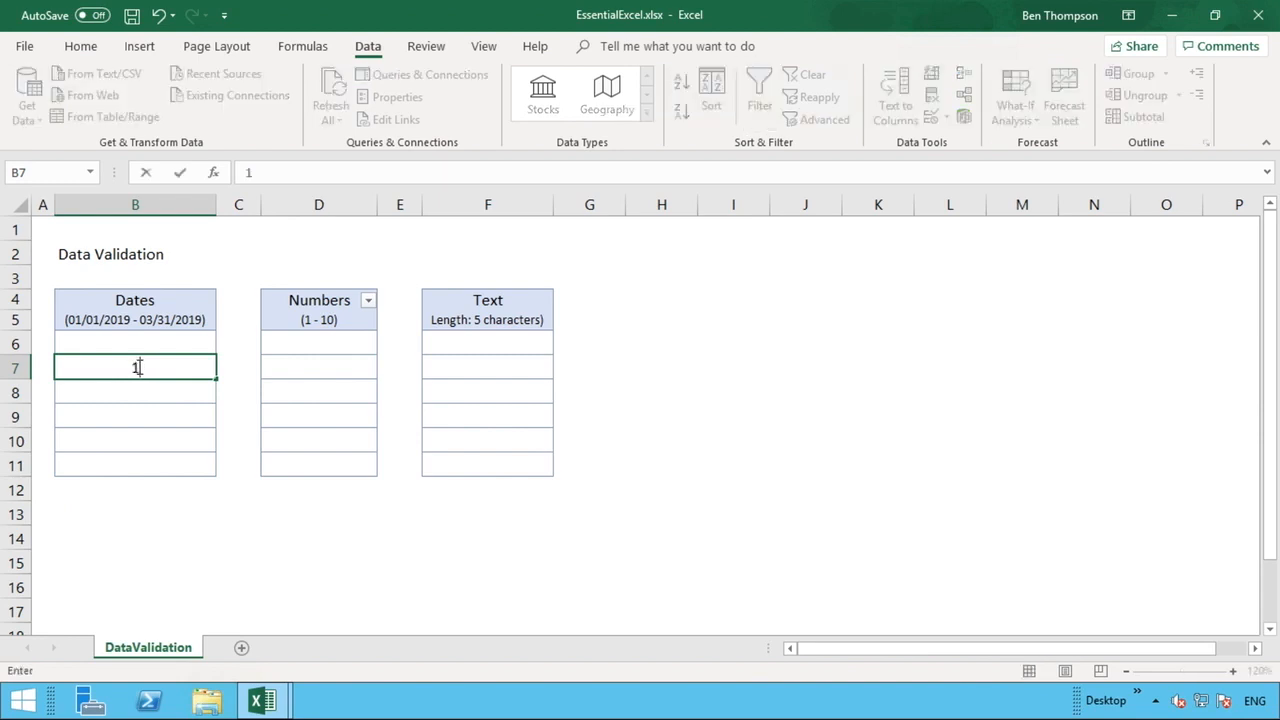
{"action": "type", "text": "/15/2019"}
{"action": "key", "text": "Return"}
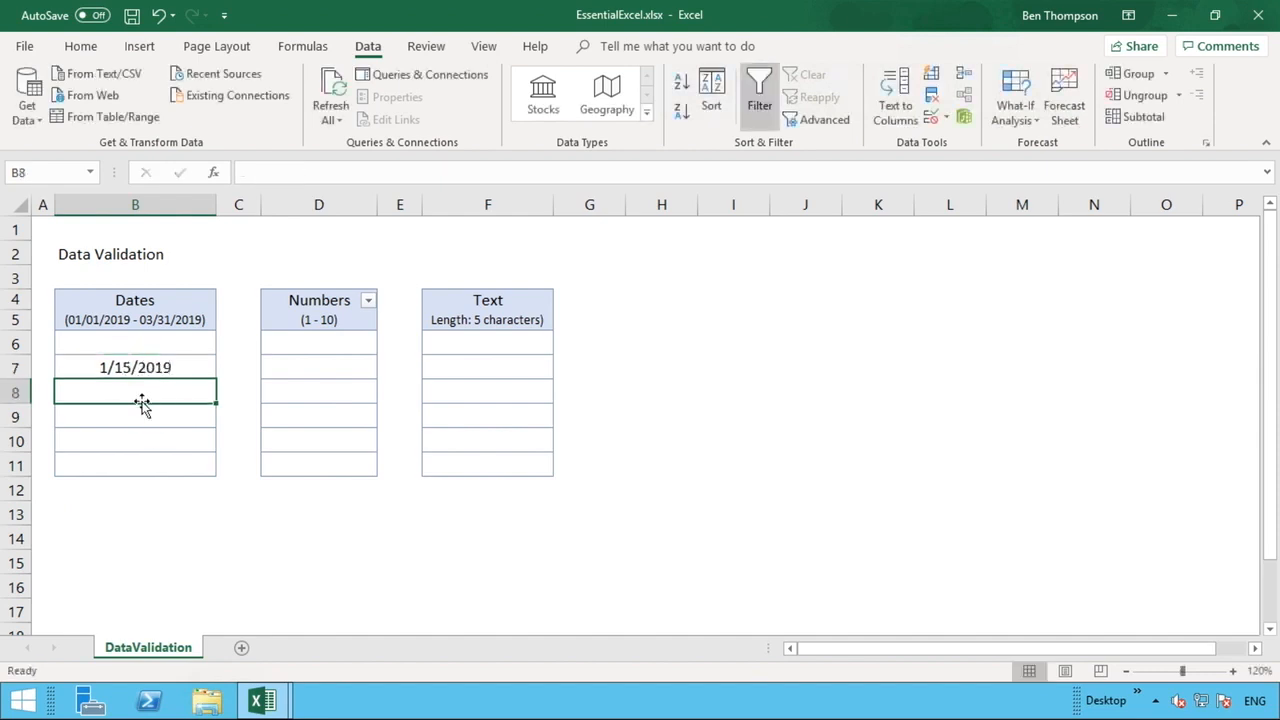
{"action": "type", "text": "2"}
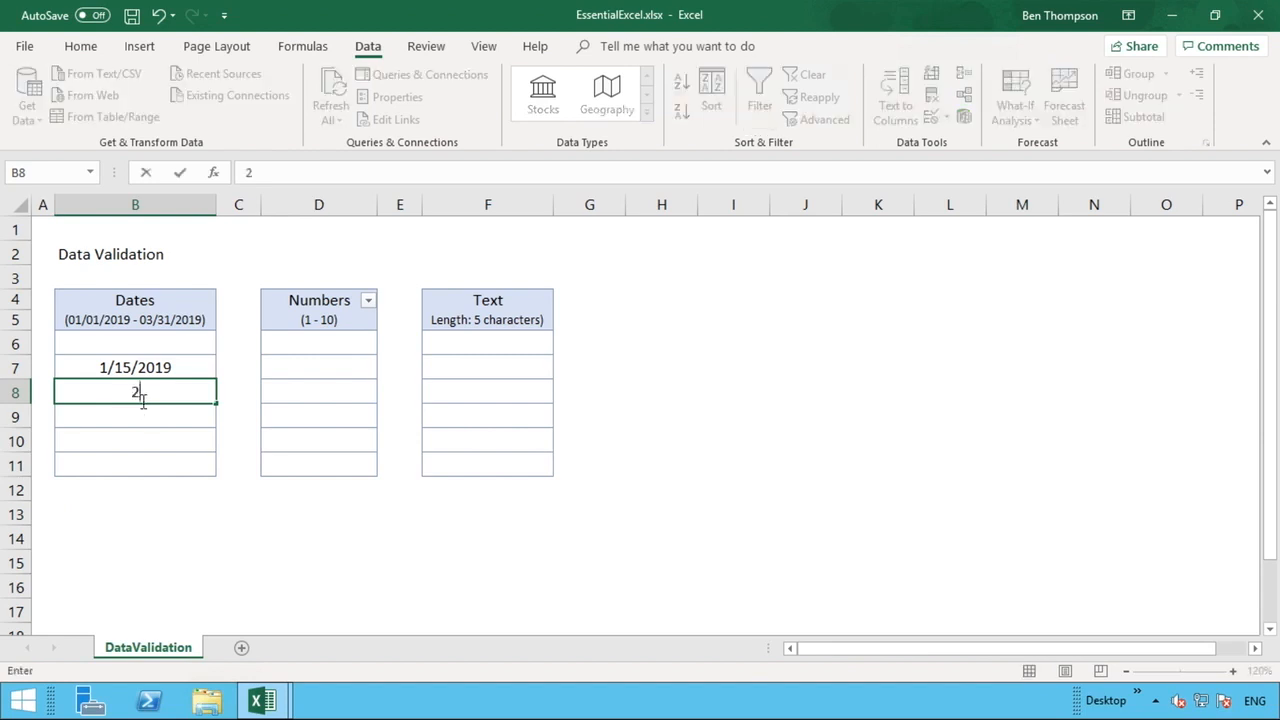
{"action": "type", "text": "/16/2019"}
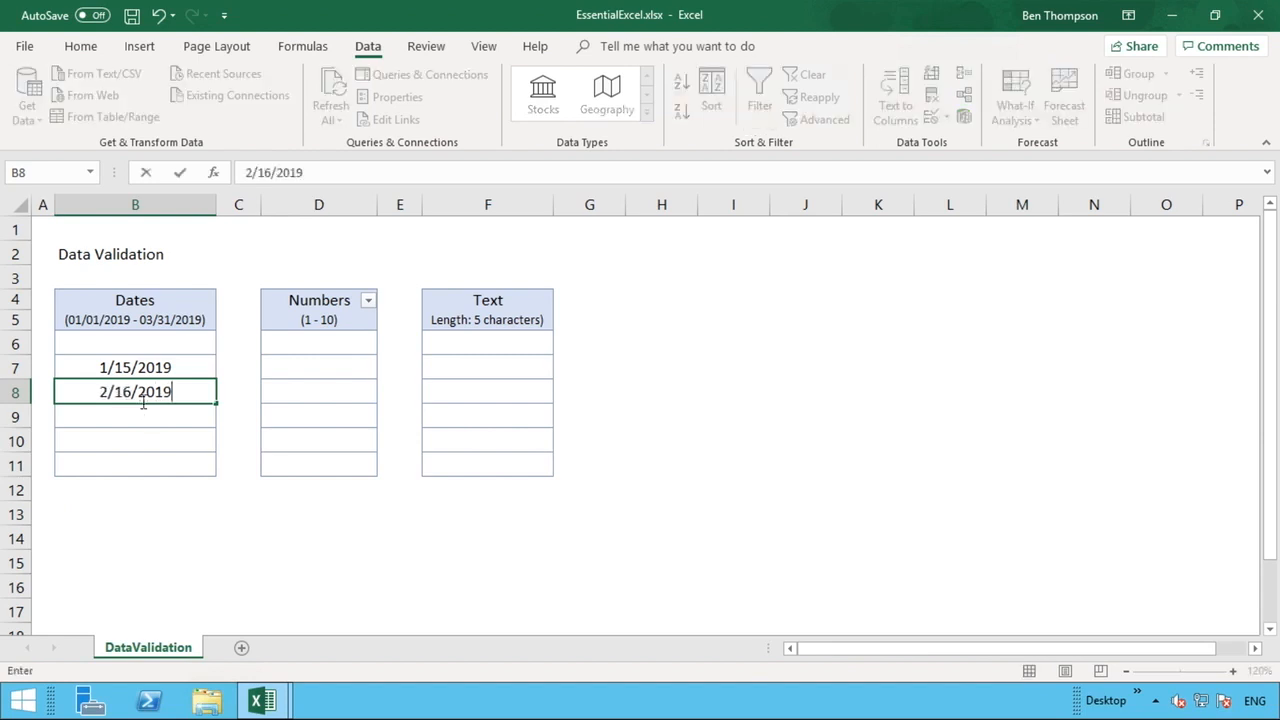
{"action": "key", "text": "Return"}
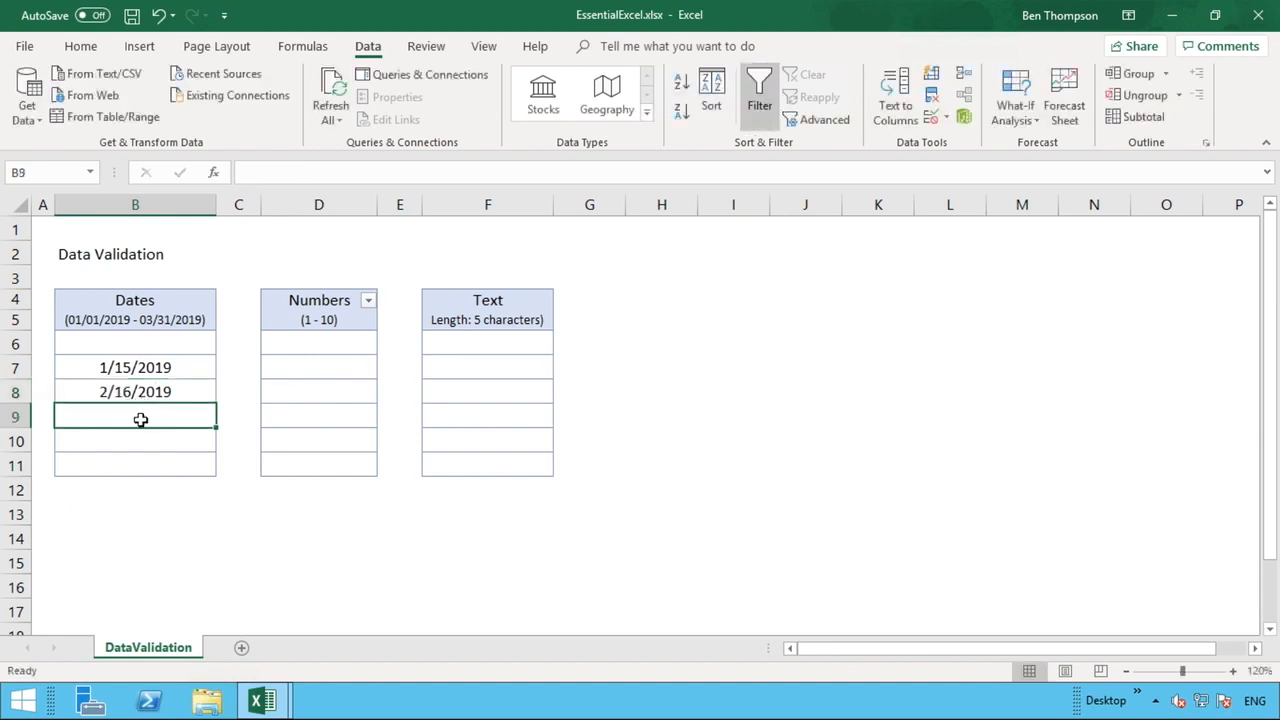
{"action": "type", "text": "2"}
{"action": "key", "text": "BackSpace"}
{"action": "type", "text": "3"}
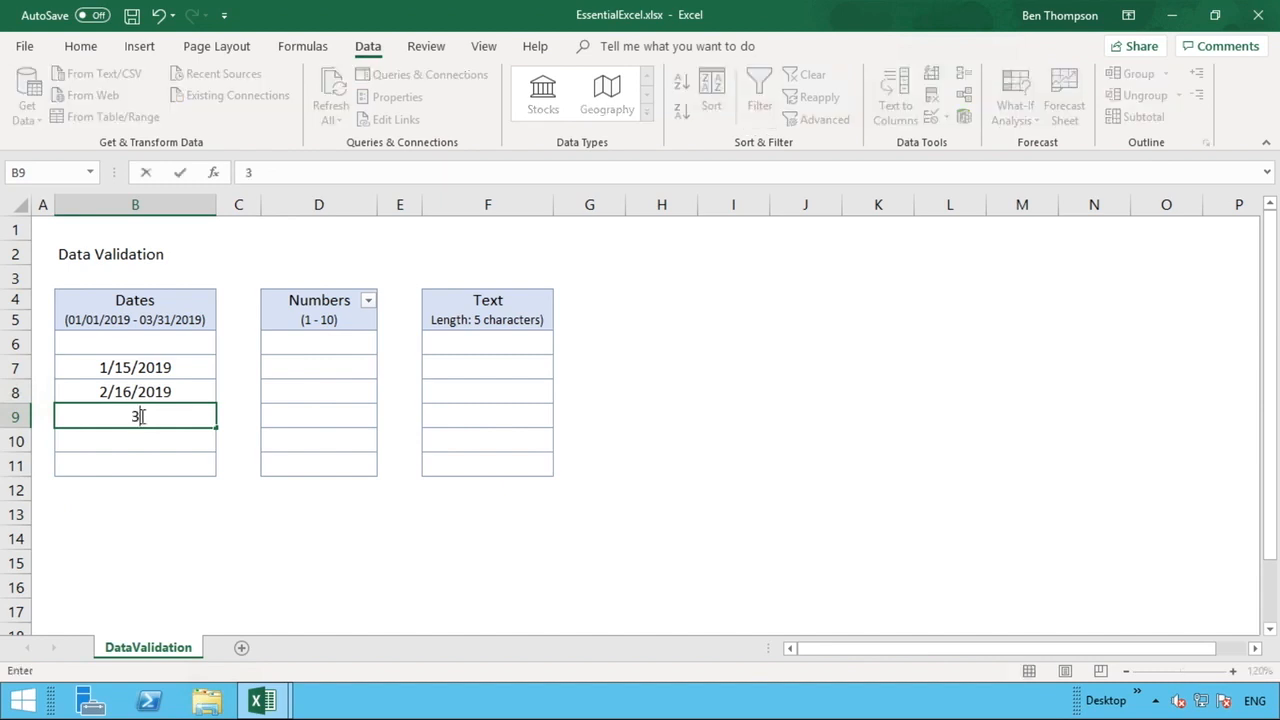
{"action": "type", "text": "/20/2019"}
{"action": "key", "text": "Return"}
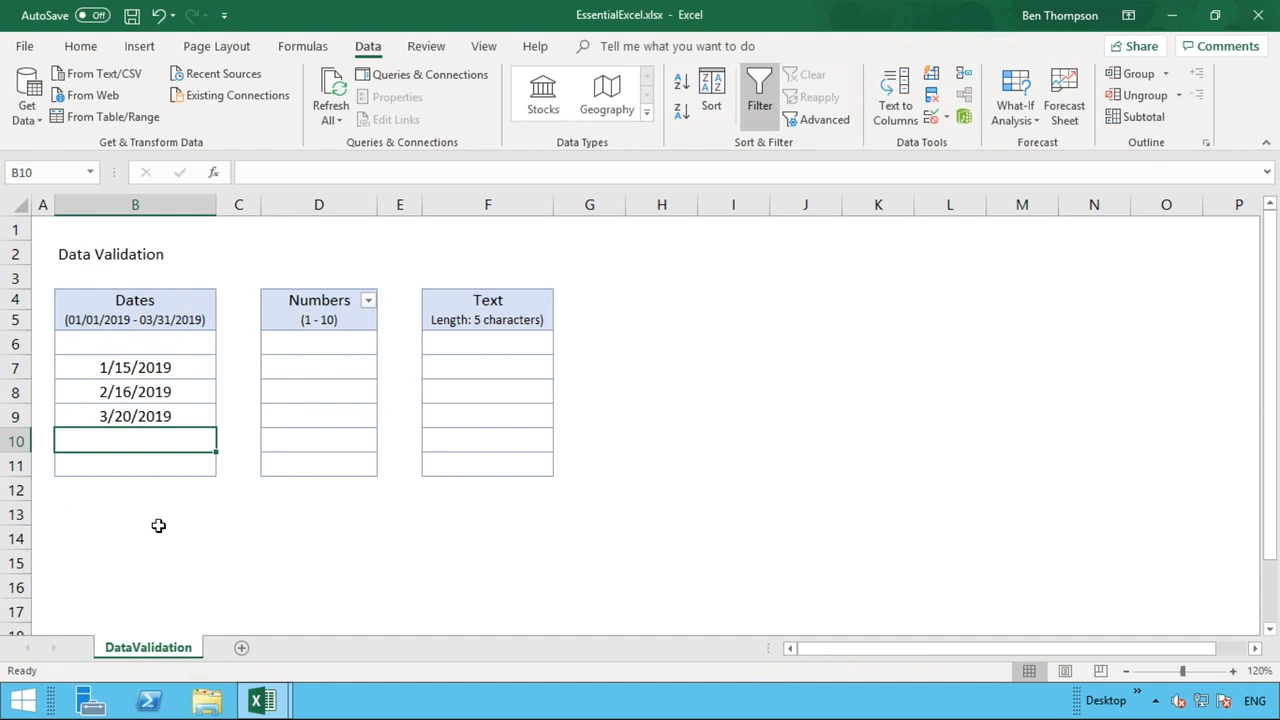
- Try to enter the out-of-range date 4/1/2019 in cell B10 and discard the entry
{"action": "type", "text": "4/1/2019"}
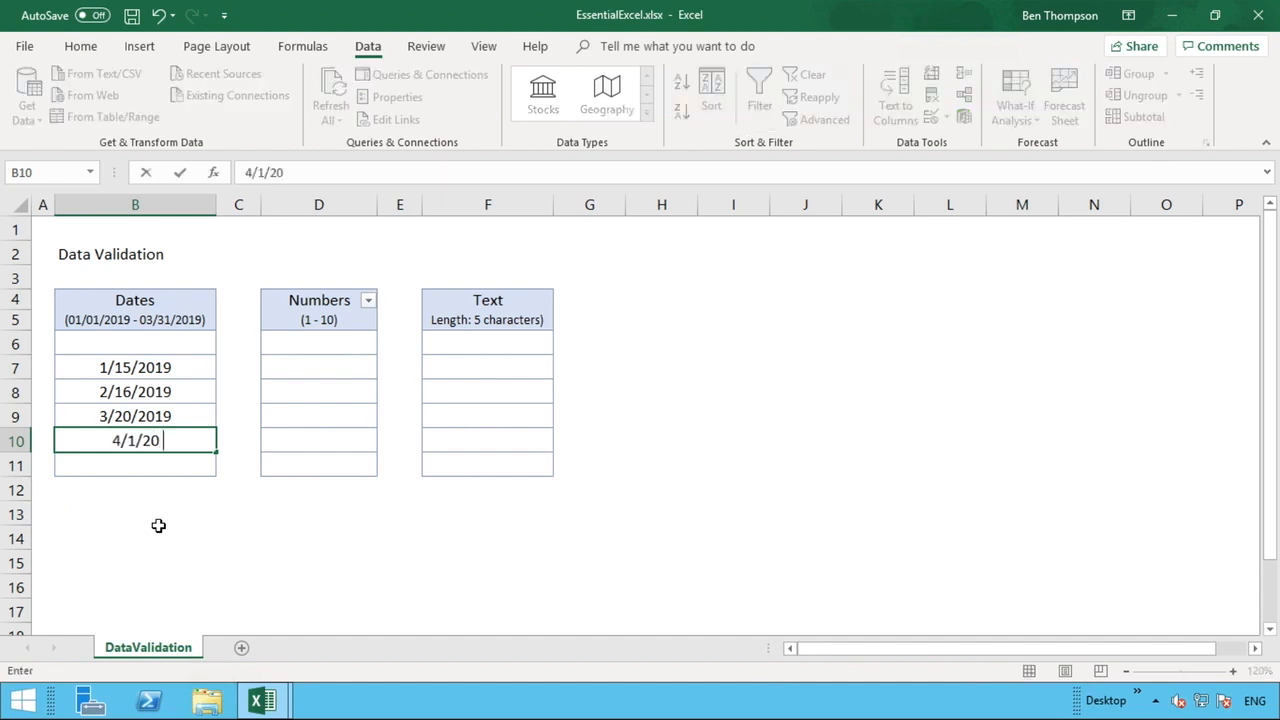
{"action": "key", "text": "Return"}
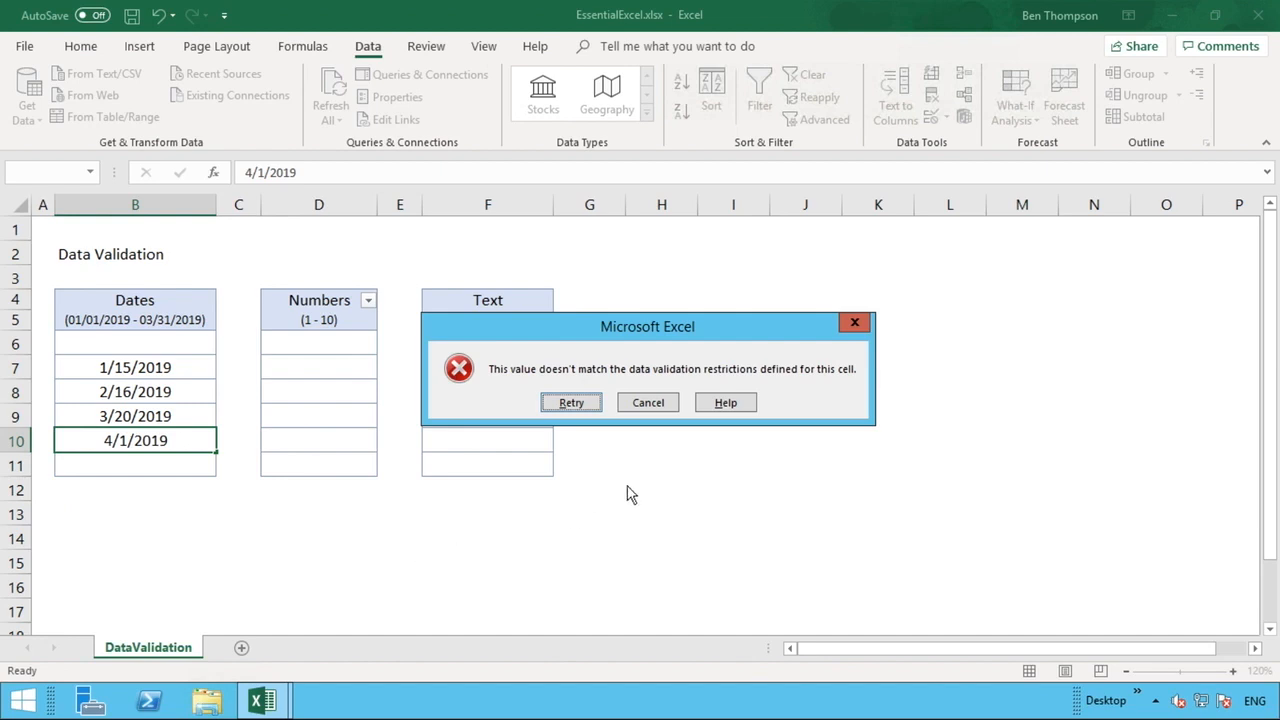
{"action": "left_click", "coordinate": [648, 403]}
- Clear the contents of the Dates table cells B6:B11
{"action": "left_click", "coordinate": [140, 344]}
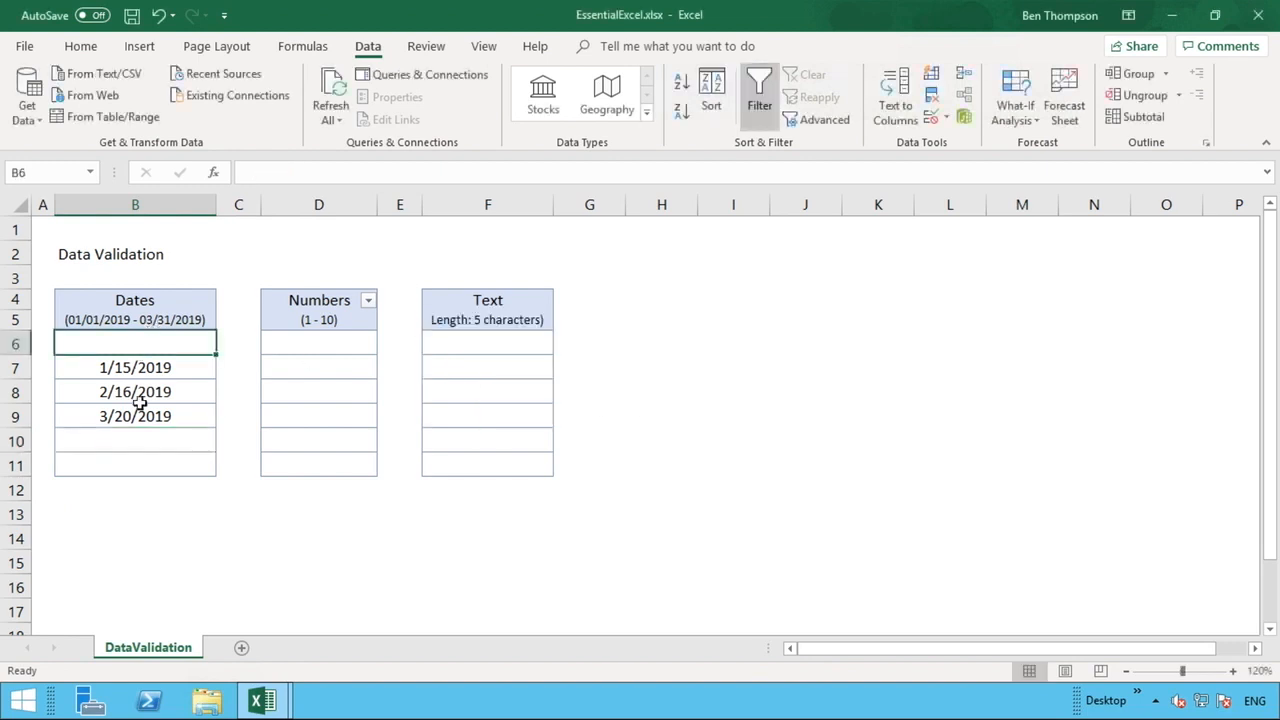
{"action": "left_click_drag", "start_coordinate": [140, 400], "coordinate": [137, 463]}
{"action": "right_click", "coordinate": [137, 463]}
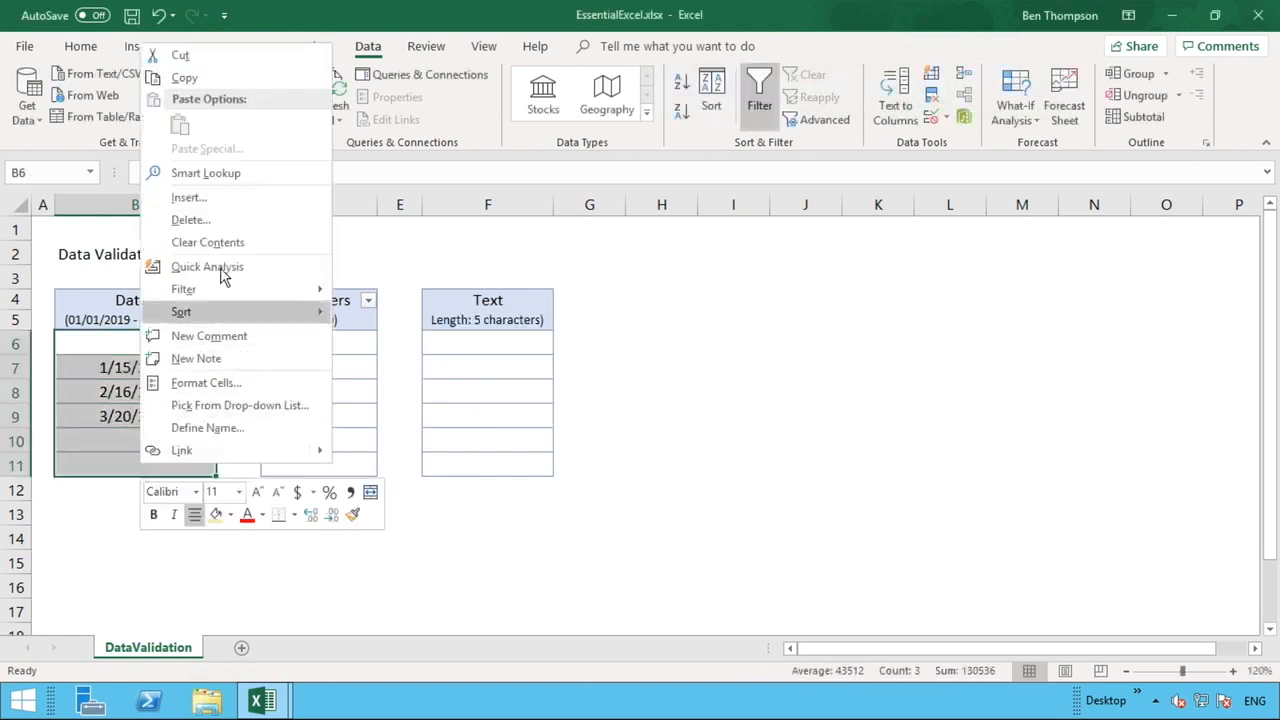
{"action": "left_click", "coordinate": [217, 243]}
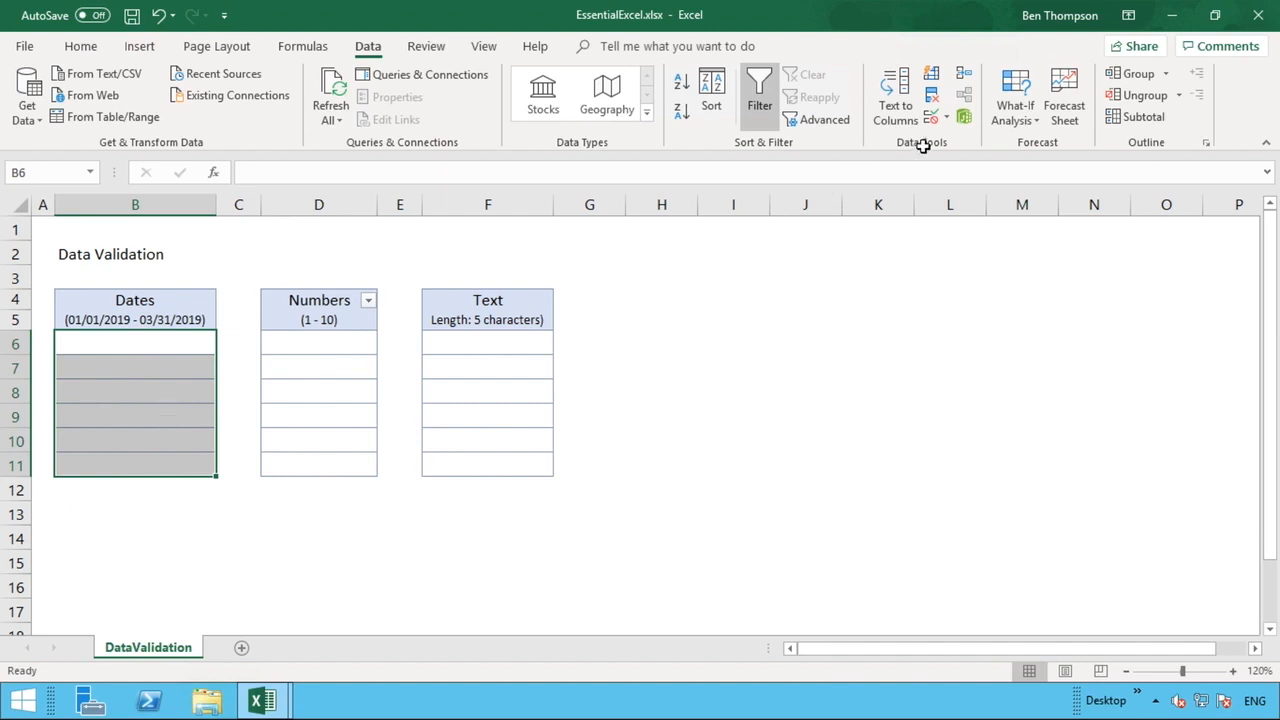
- Open the data validation settings for B6:B11 and set the input message title to "Enter Date"
{"action": "left_click", "coordinate": [932, 117]}
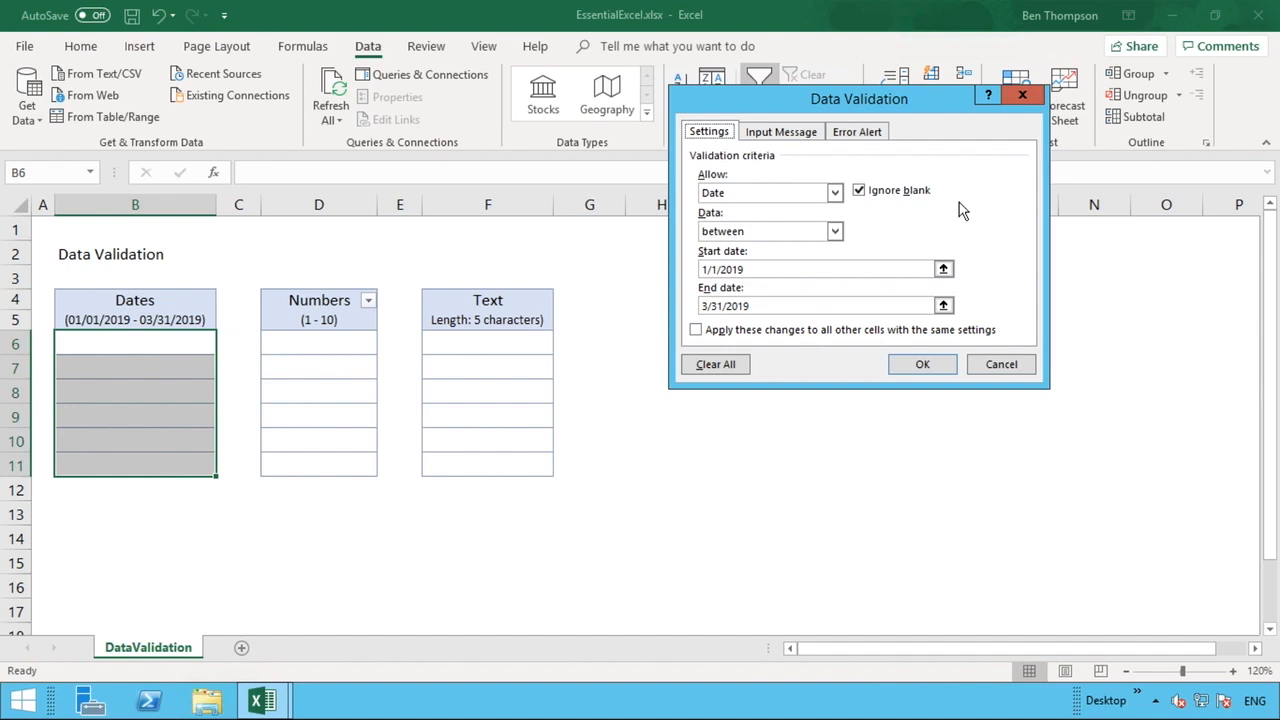
{"action": "left_click", "coordinate": [765, 141]}
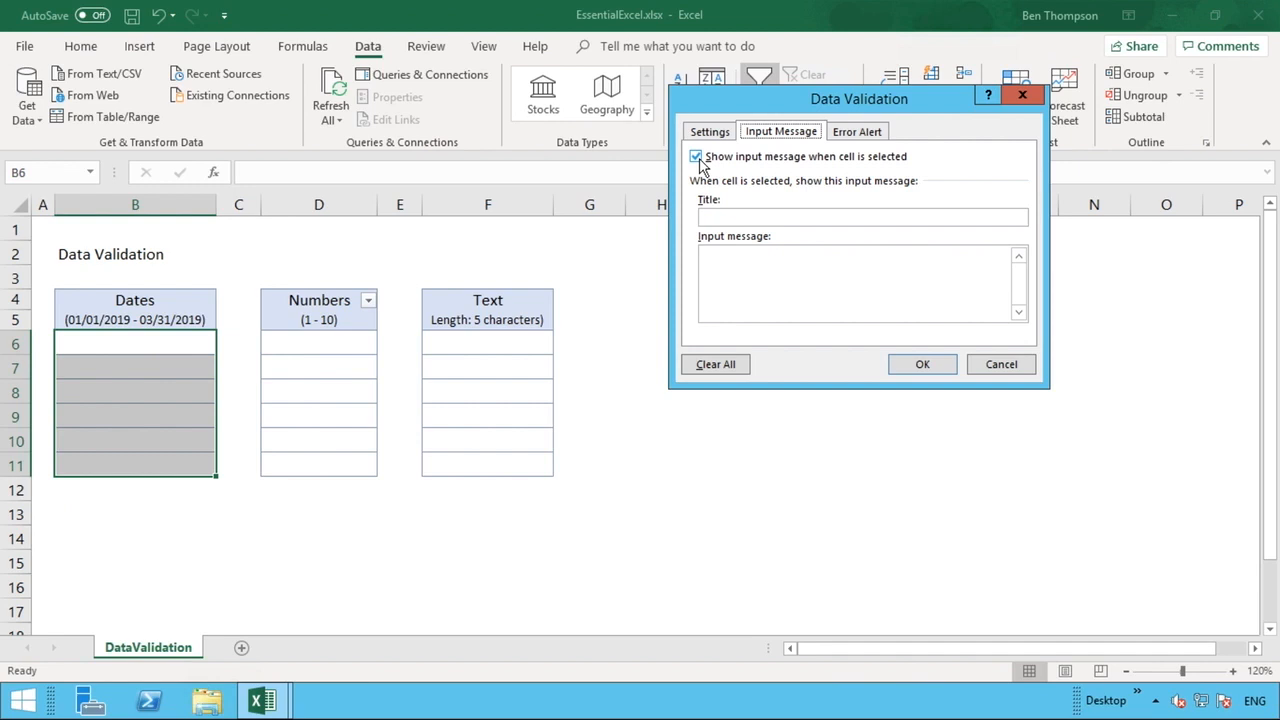
{"action": "left_click", "coordinate": [722, 214]}
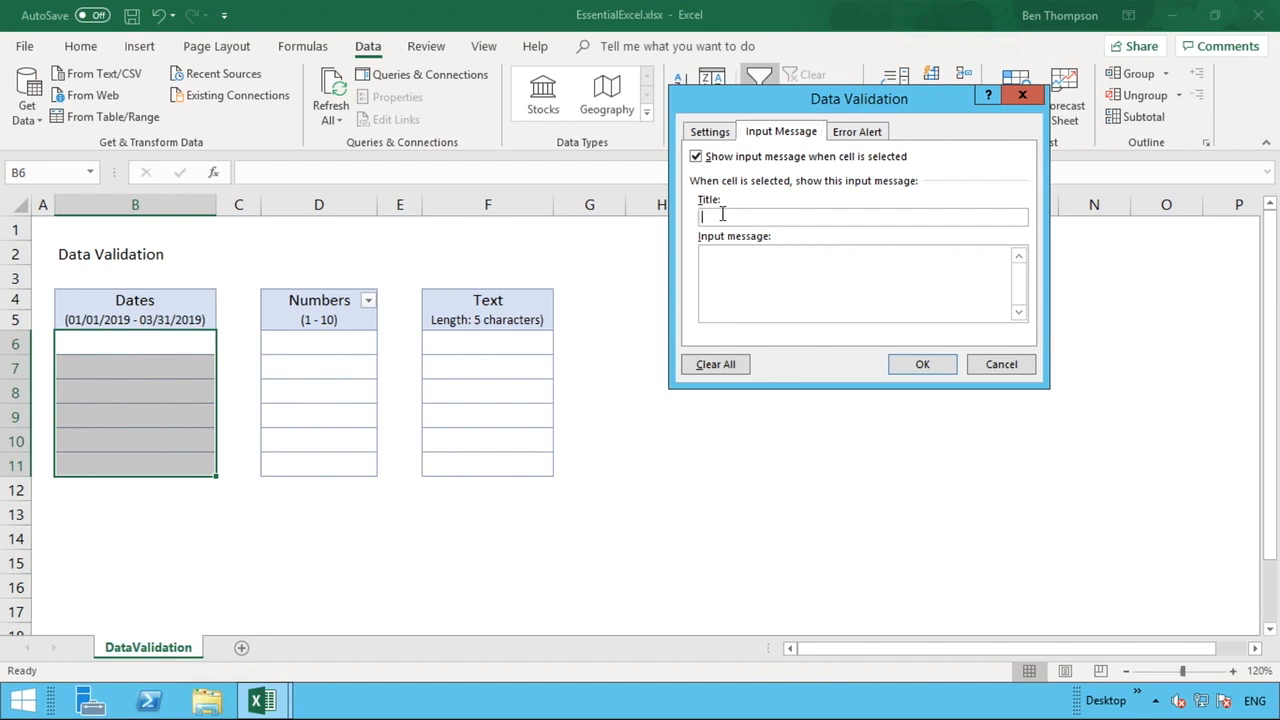
{"action": "type", "text": "S"}
{"action": "key", "text": "BackSpace"}
{"action": "type", "text": "Enter Date"}
- Set the input message text to "Please enter a date that falls within our data range."
{"action": "left_click", "coordinate": [732, 252]}
{"action": "type", "text": "Please enter"}
{"action": "type", "text": " a date that fall"}
{"action": "key", "text": "BackSpace"}
{"action": "key", "text": "BackSpace"}
{"action": "key", "text": "BackSpace"}
{"action": "type", "text": "alls within "}
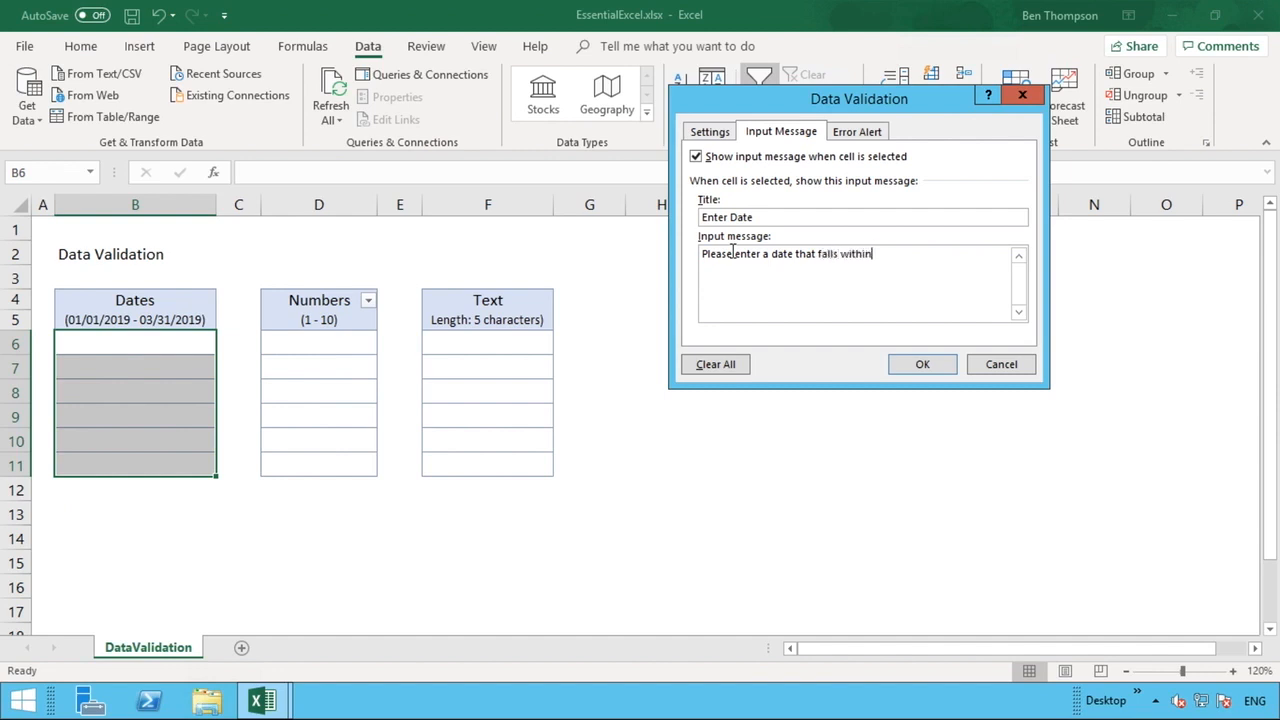
{"action": "type", "text": "our data parameters"}
{"action": "key", "text": "BackSpace"}
{"action": "key", "text": "BackSpace"}
{"action": "key", "text": "BackSpace"}
{"action": "key", "text": "BackSpace"}
{"action": "key", "text": "BackSpace"}
{"action": "key", "text": "BackSpace"}
{"action": "key", "text": "BackSpace"}
{"action": "key", "text": "BackSpace"}
{"action": "key", "text": "BackSpace"}
{"action": "key", "text": "BackSpace"}
{"action": "type", "text": "range."}
- Set the error alert style for the Dates validation to Information, trying Stop and Warning first
{"action": "left_click", "coordinate": [866, 135]}
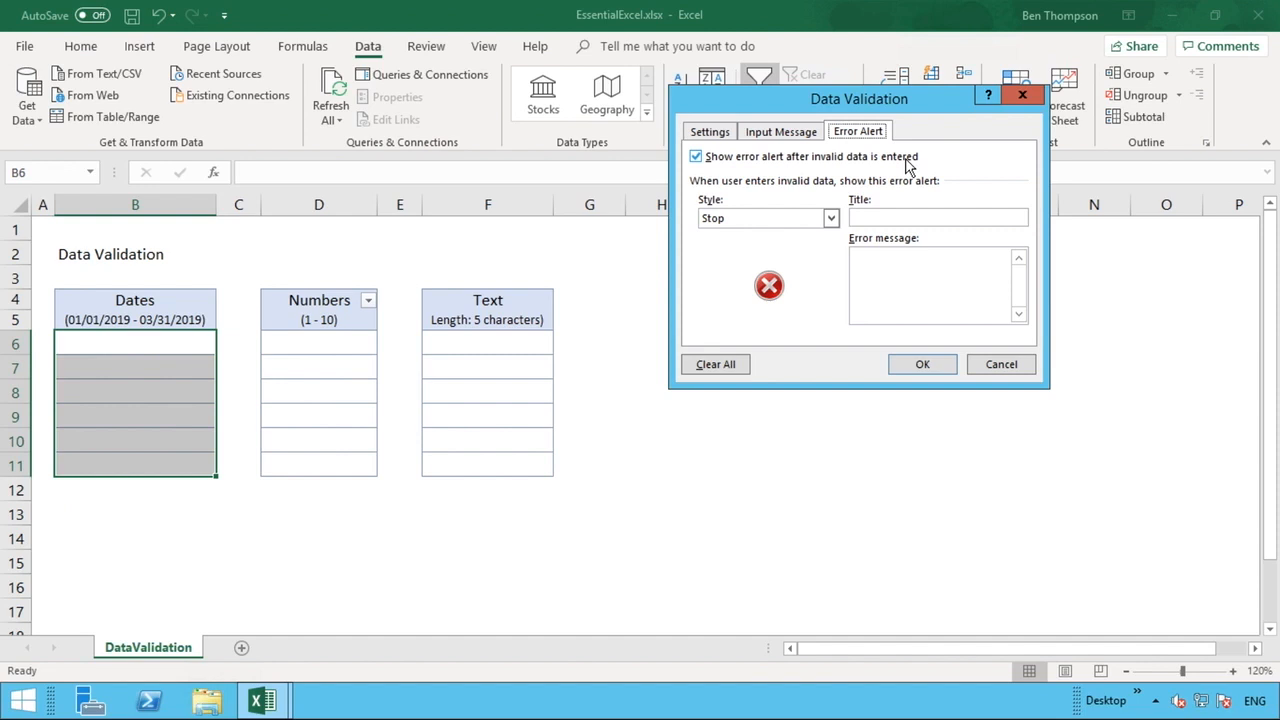
{"action": "left_click", "coordinate": [831, 219]}
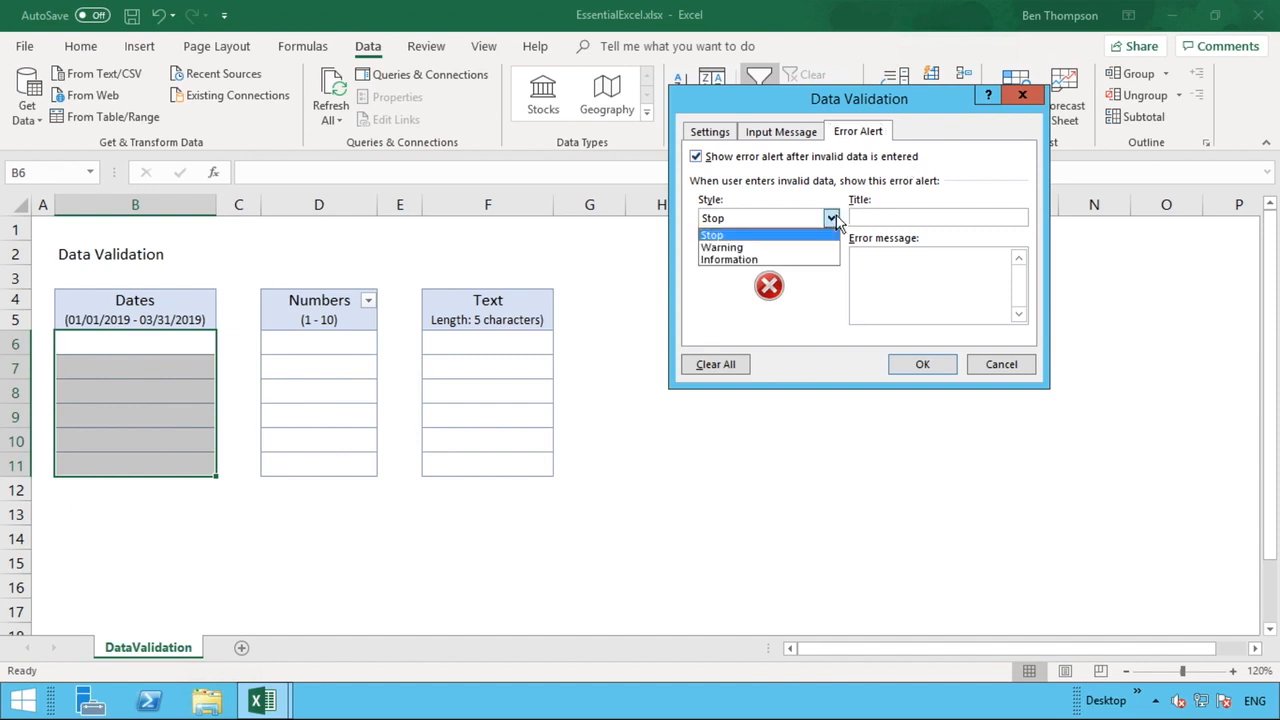
{"action": "left_click", "coordinate": [800, 238]}
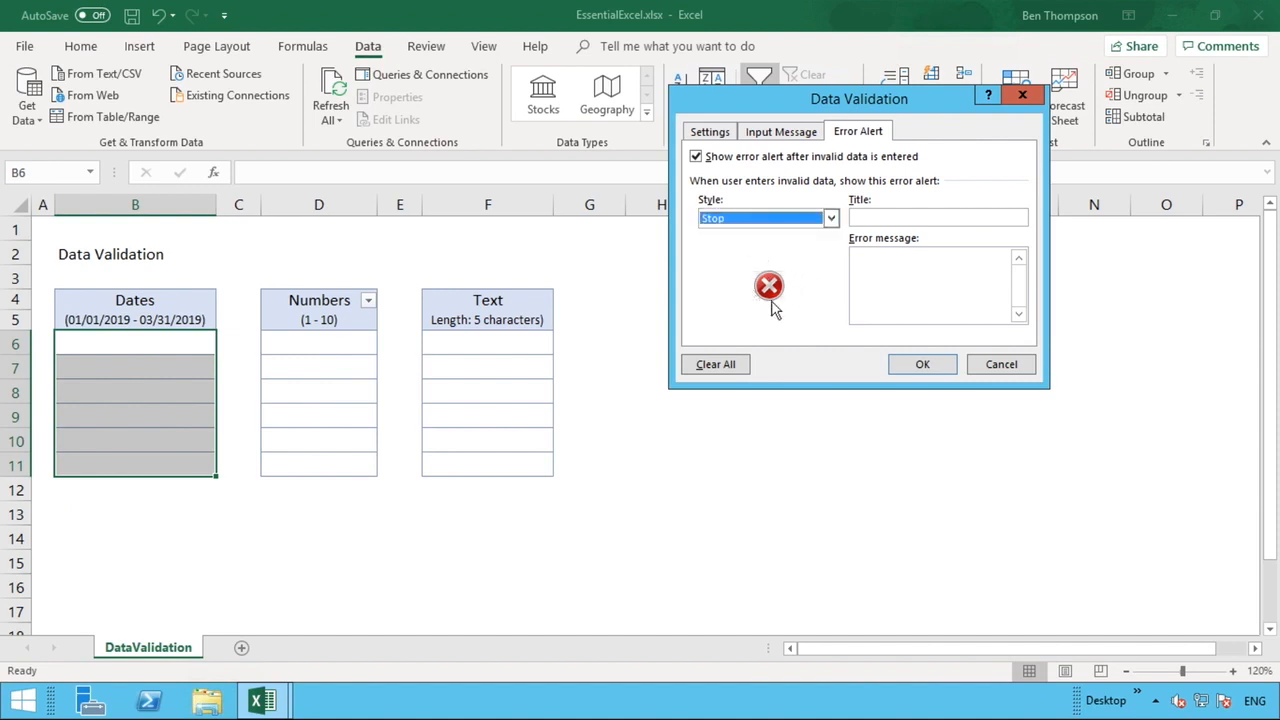
{"action": "left_click", "coordinate": [830, 220]}
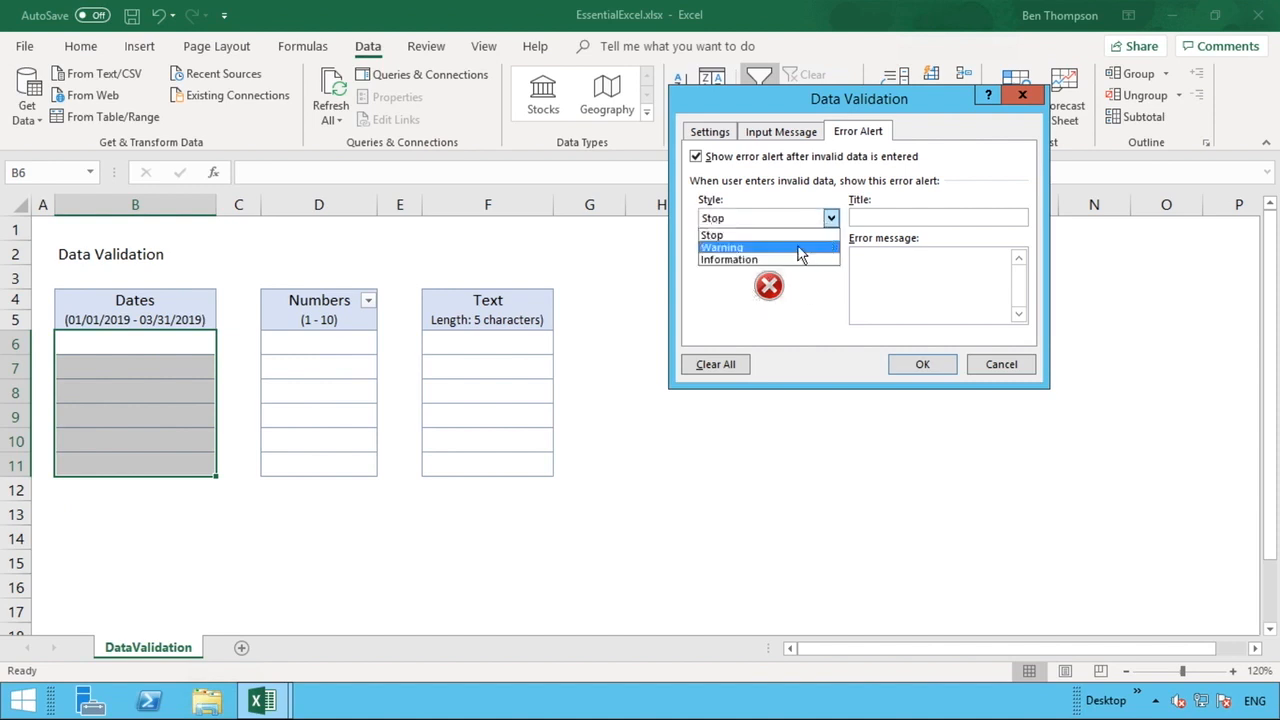
{"action": "left_click", "coordinate": [798, 247]}
{"action": "left_click", "coordinate": [830, 218]}
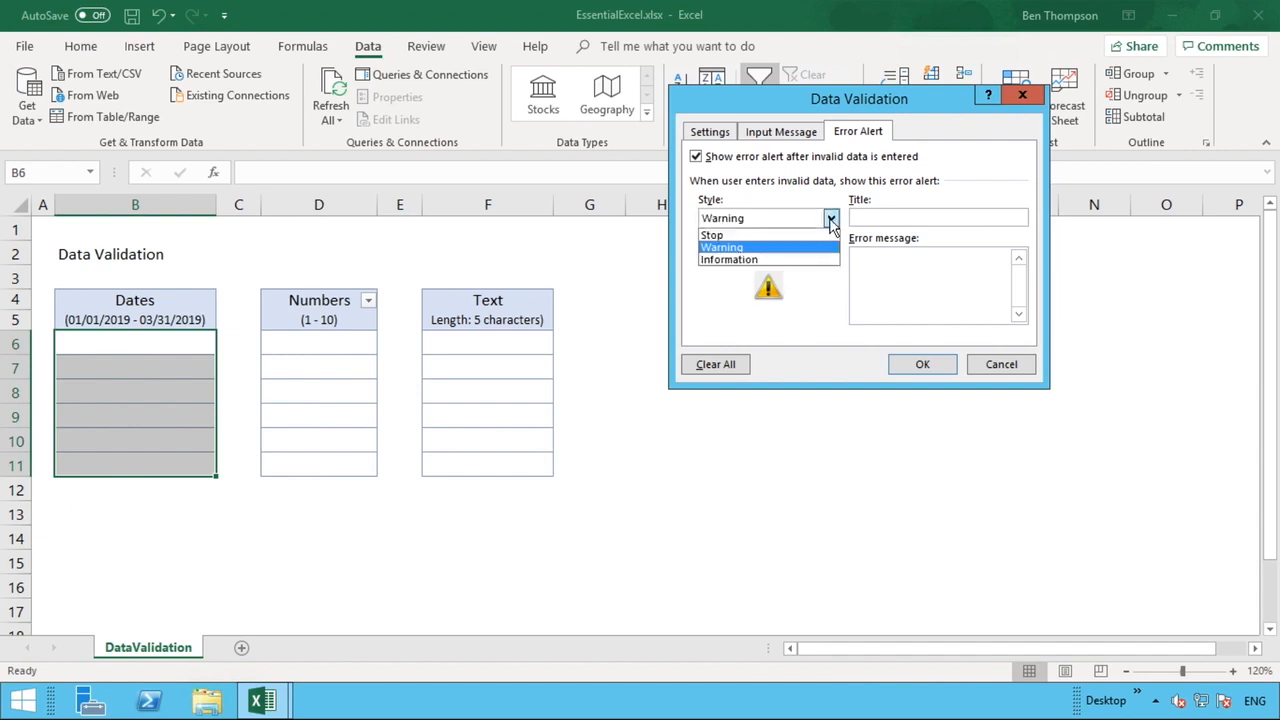
{"action": "left_click", "coordinate": [795, 258]}
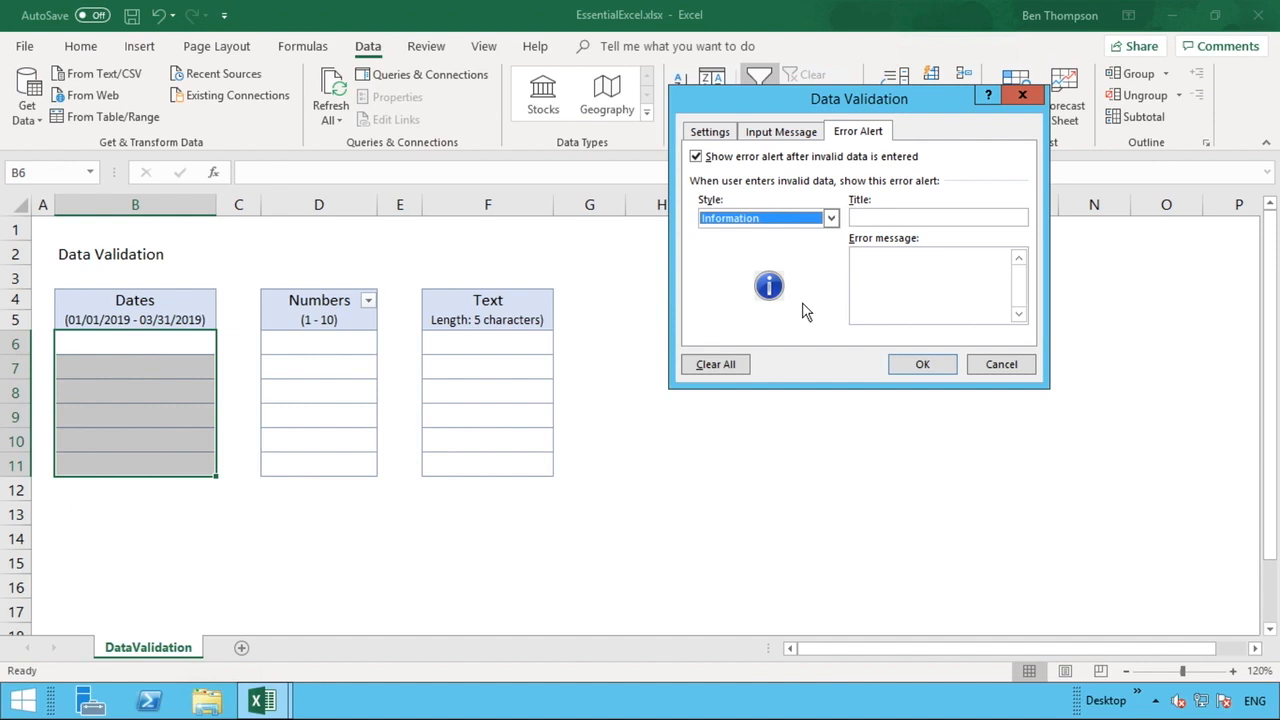
- Give the error alert the title "Date Range" and the message "Please ensure that you are entering a valid date within our range."
{"action": "left_click", "coordinate": [908, 218]}
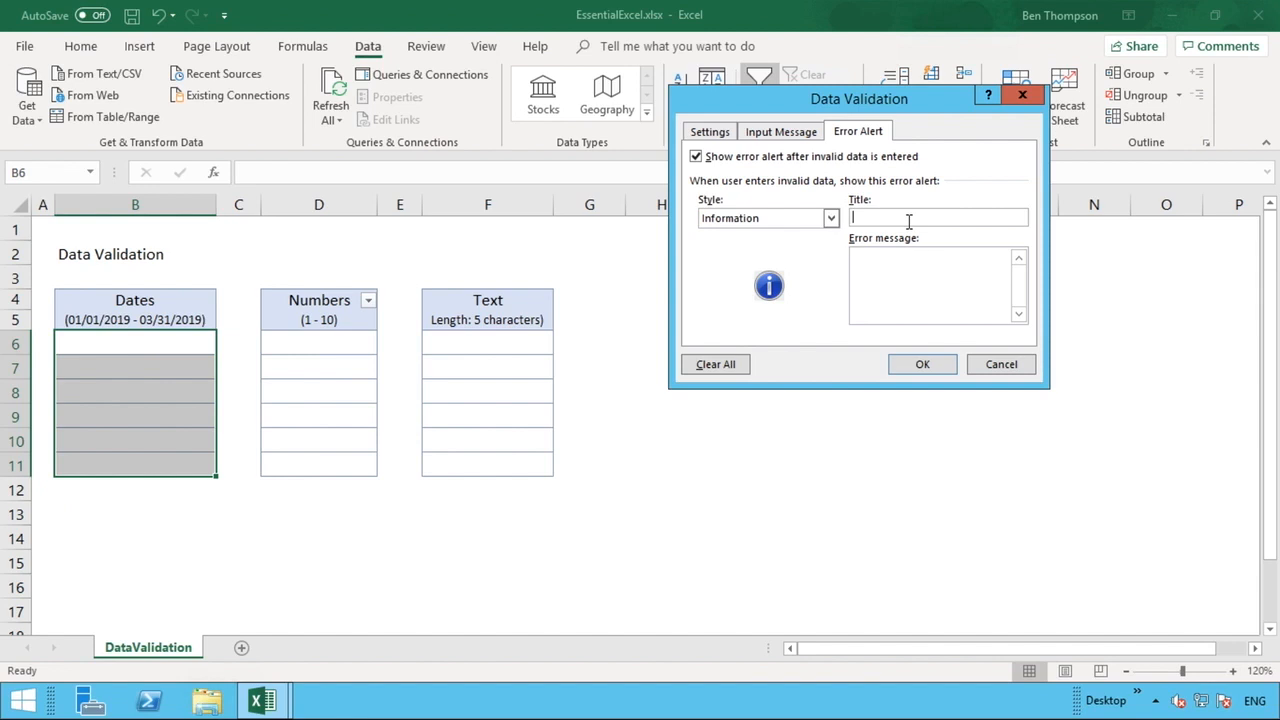
{"action": "type", "text": "Date R"}
{"action": "type", "text": "ange"}
{"action": "type", "text": "Please ensure tha"}
{"action": "type", "text": "t you are a"}
{"action": "type", "text": "ntere"}
{"action": "type", "text": "ing a "}
{"action": "type", "text": "val"}
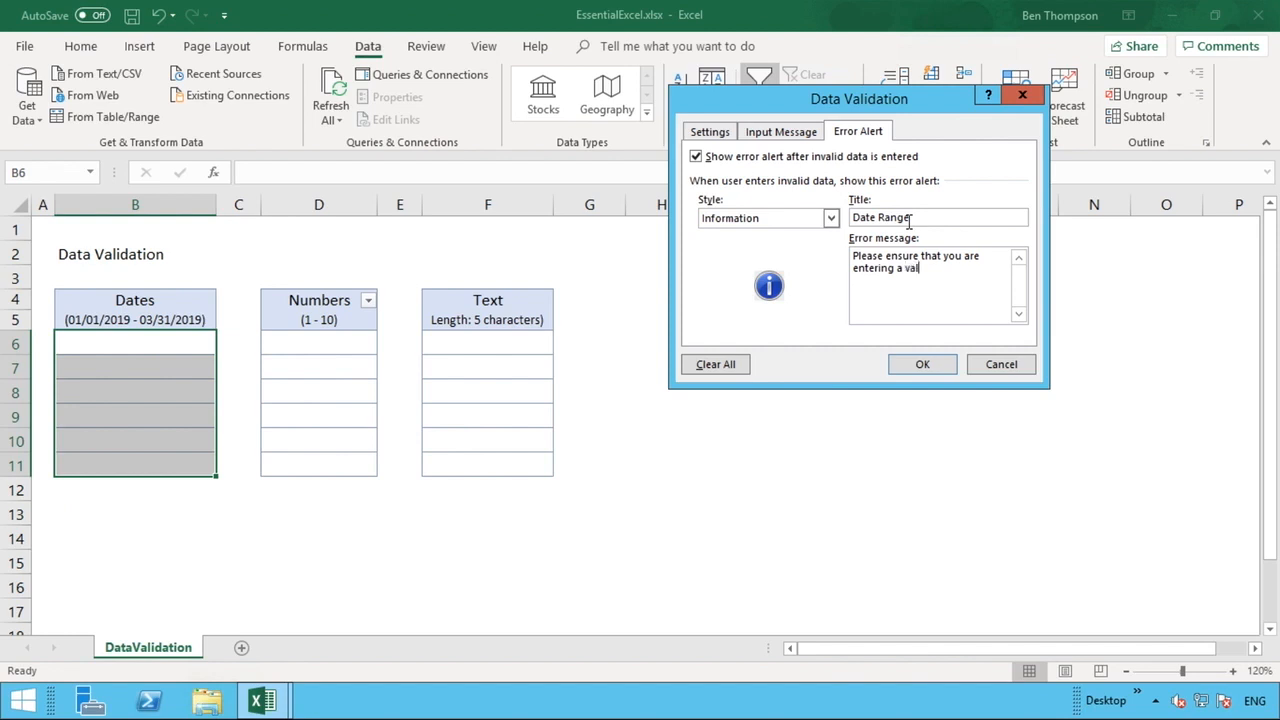
{"action": "type", "text": "id date within our range."}
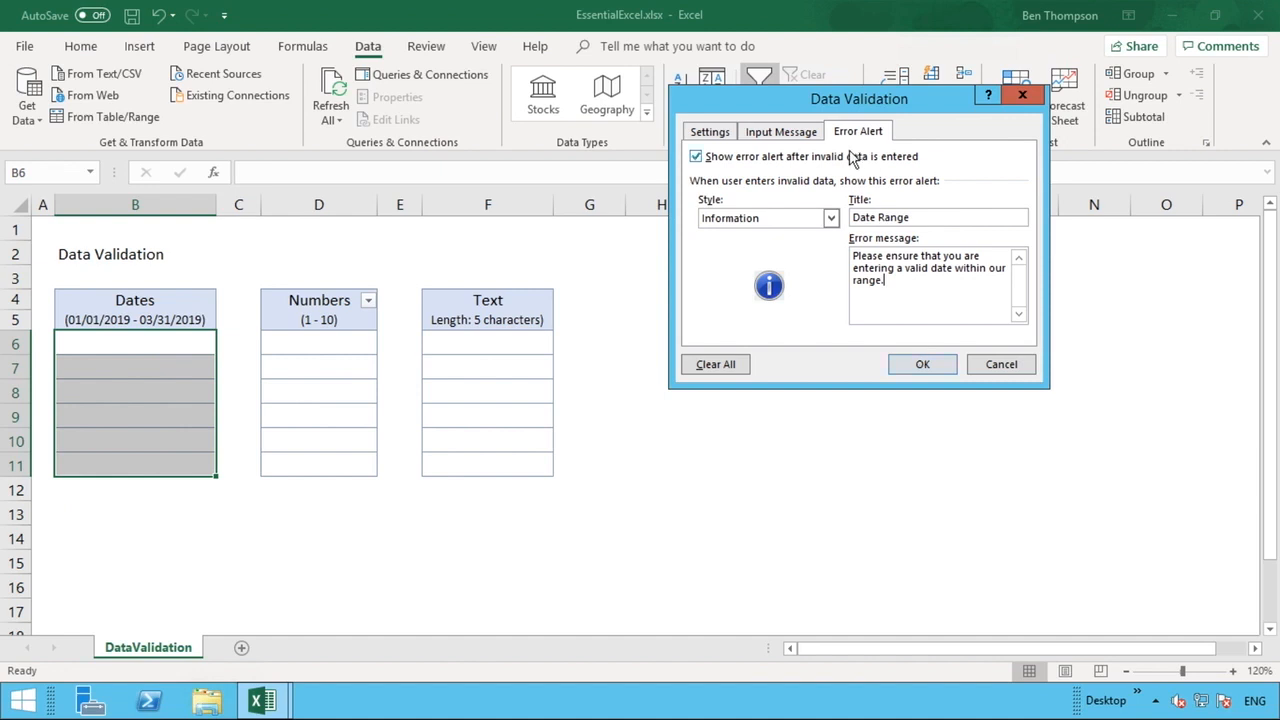
- Review the date criteria, input message and error alert, and apply the validation to the Dates cells
{"action": "left_click", "coordinate": [721, 134]}
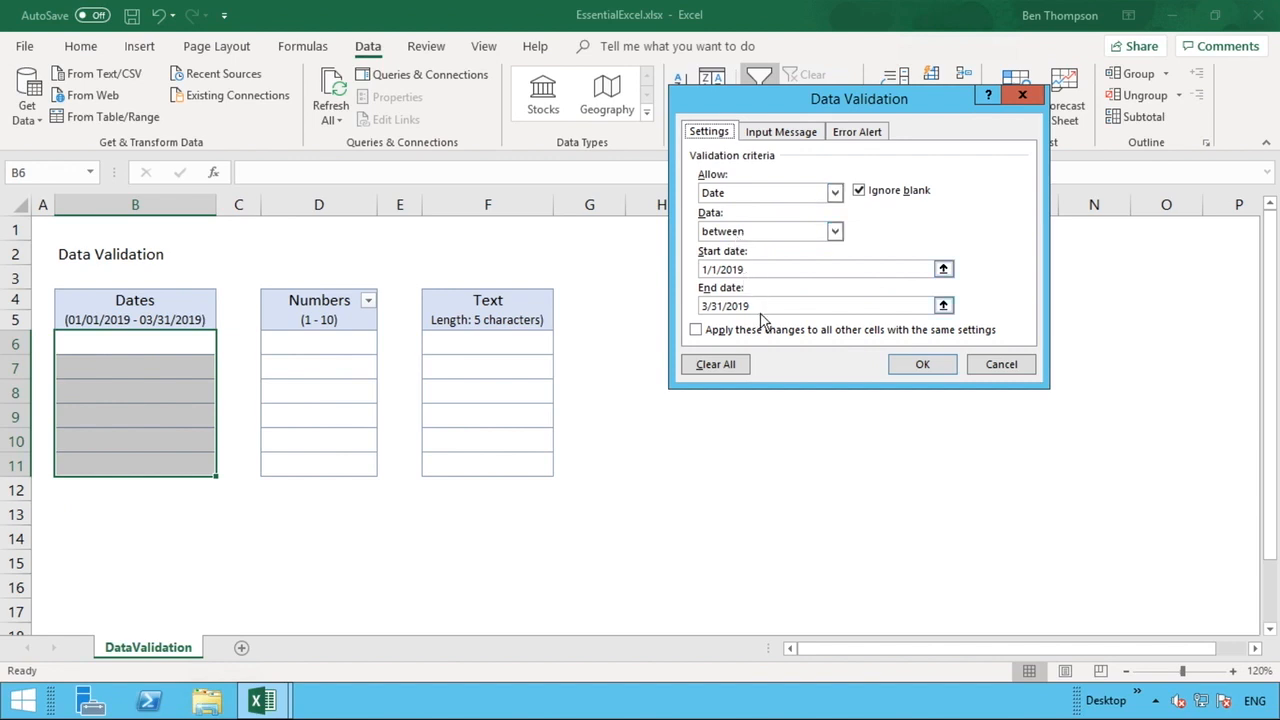
{"action": "left_click", "coordinate": [781, 134]}
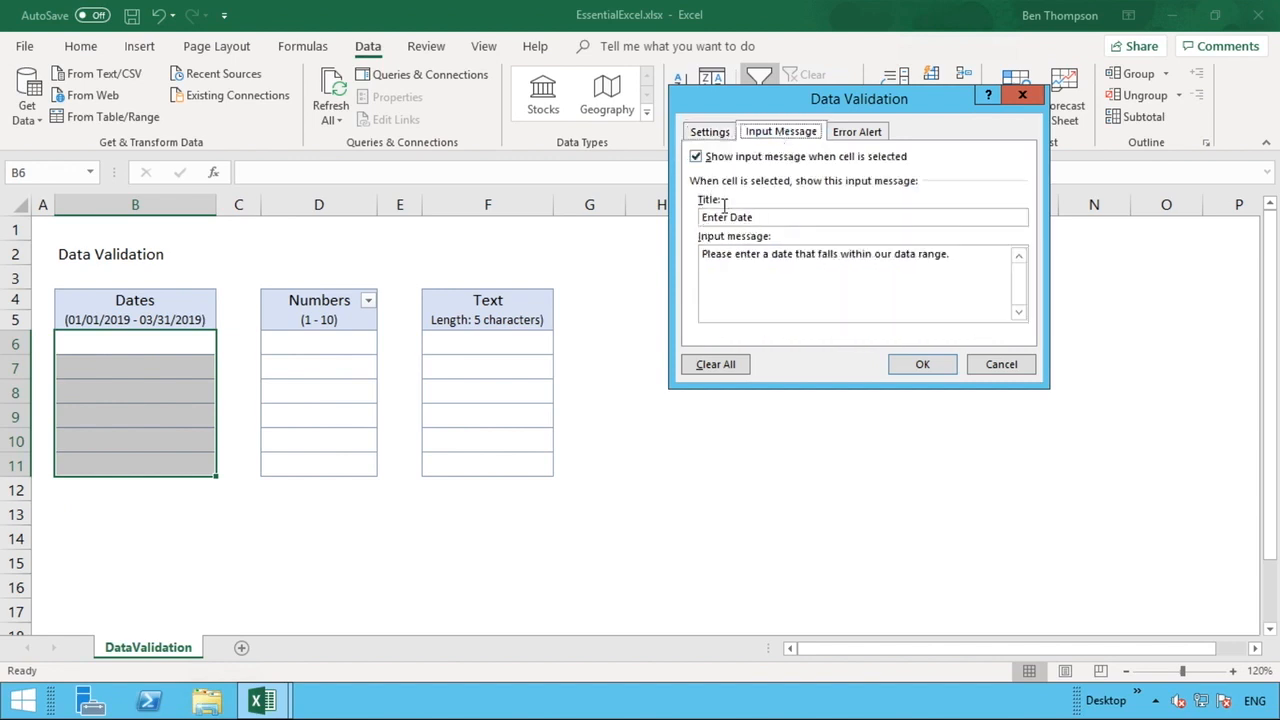
{"action": "left_click", "coordinate": [852, 134]}
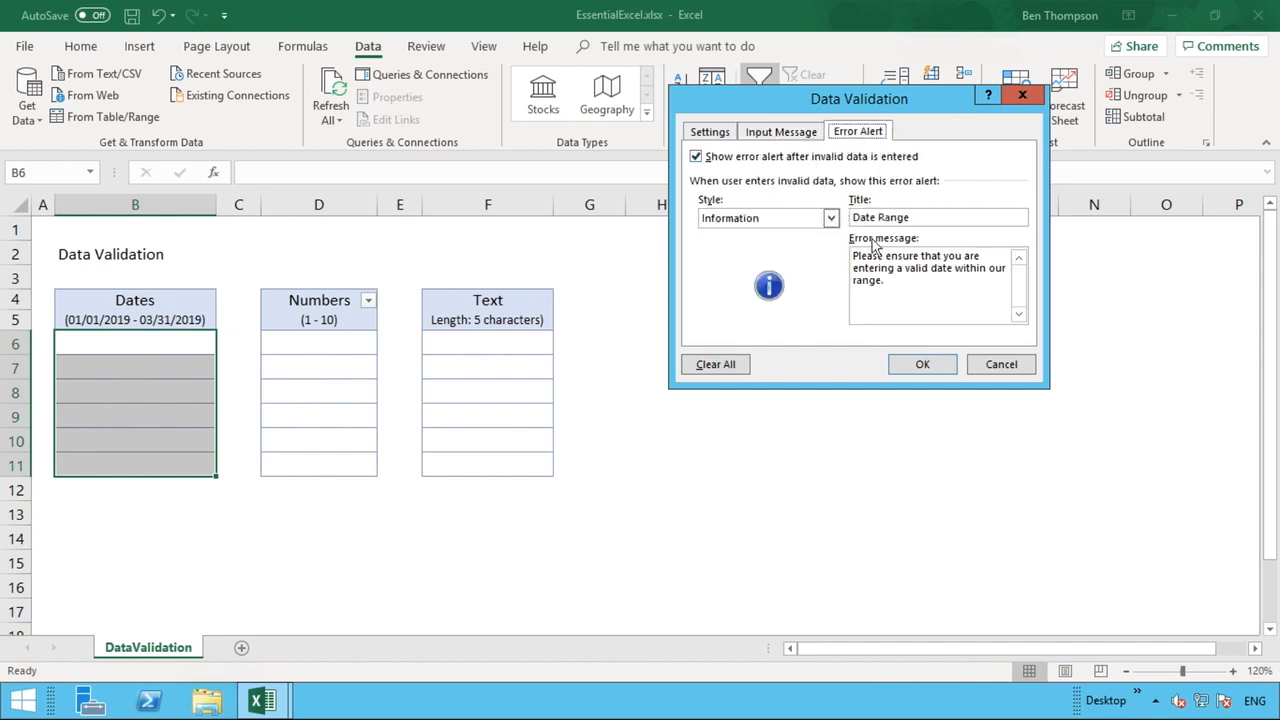
{"action": "left_click", "coordinate": [939, 365]}
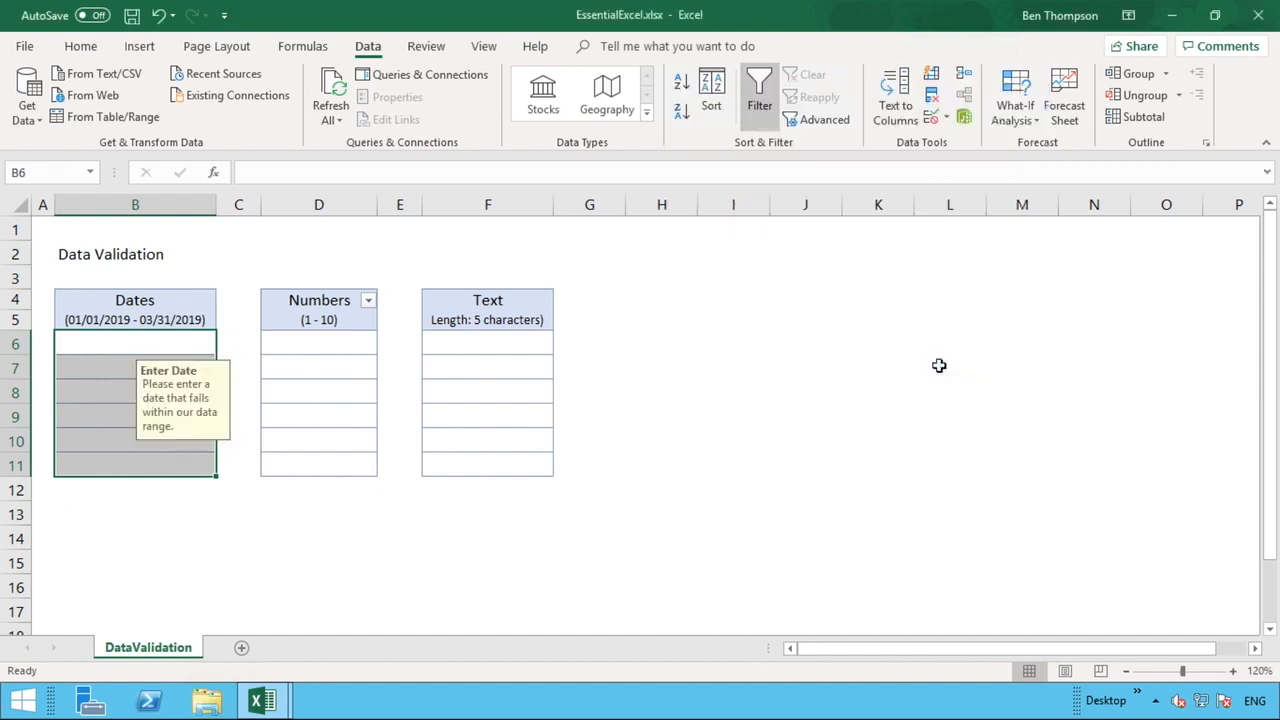
- Select several cells outside the Dates table to check whether the input message appears there
{"action": "left_click", "coordinate": [706, 398]}
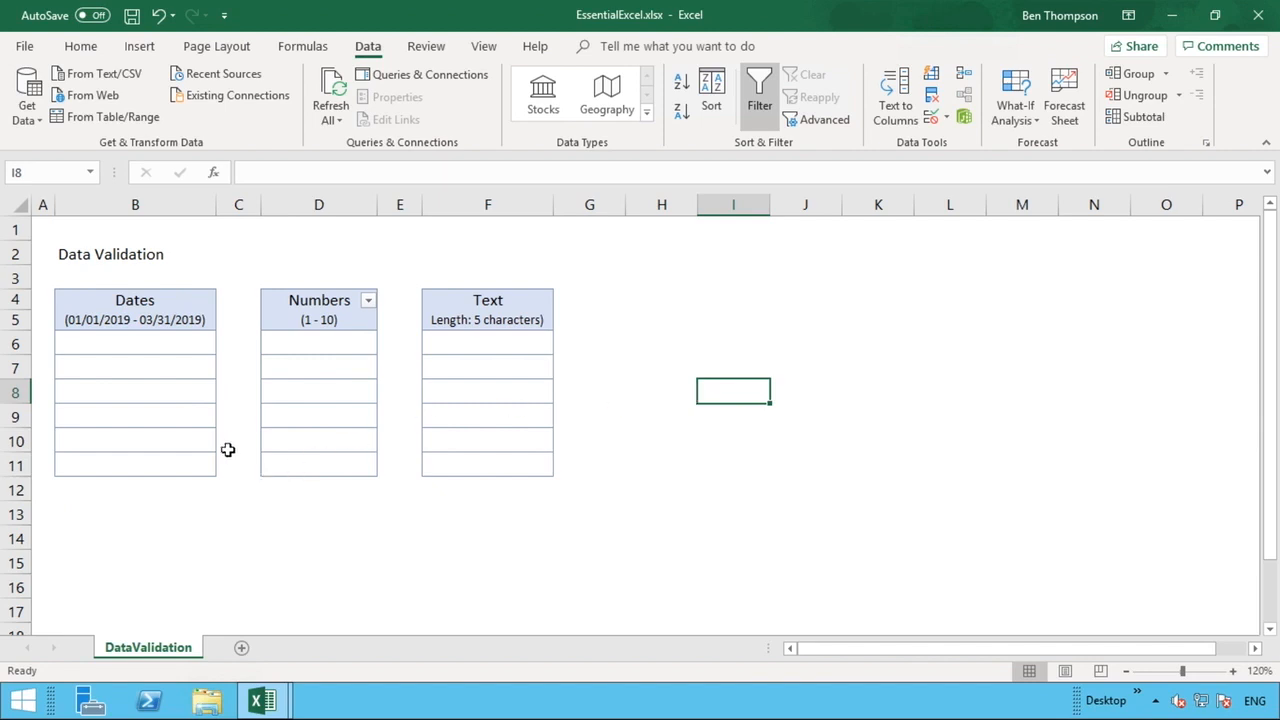
{"action": "left_click", "coordinate": [168, 501]}
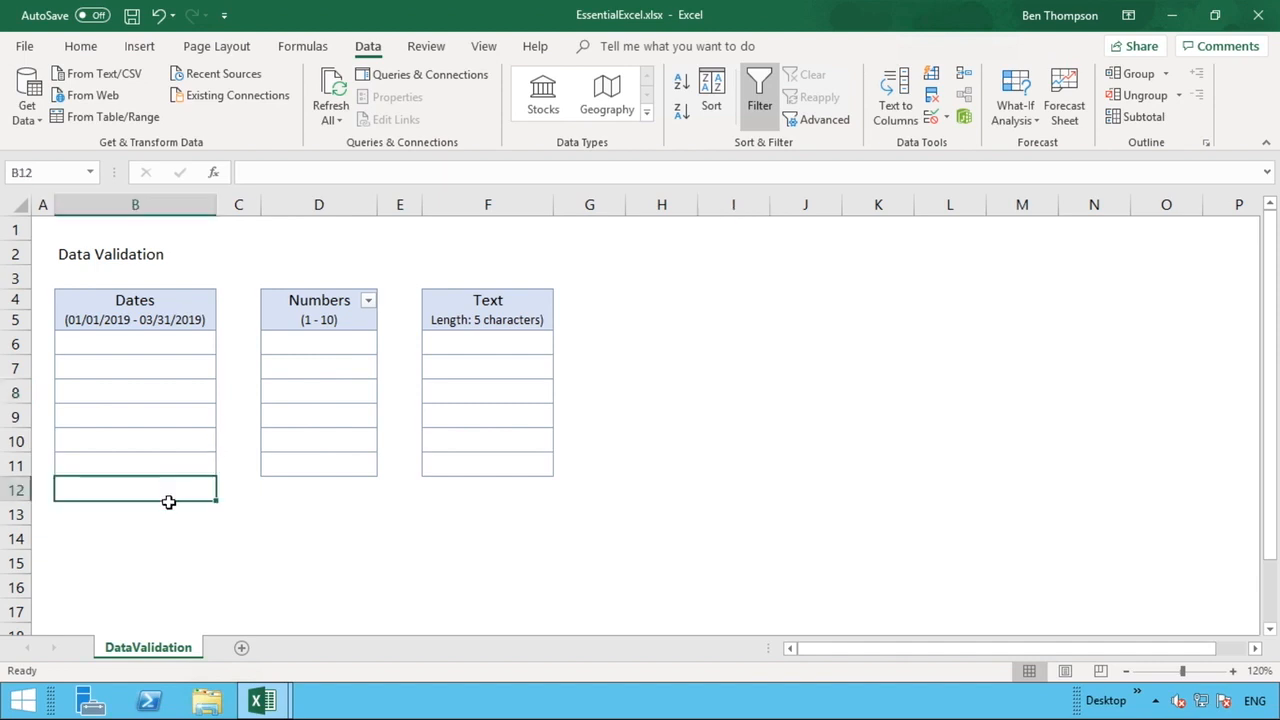
{"action": "left_click", "coordinate": [234, 494]}
{"action": "left_click", "coordinate": [237, 454]}
{"action": "left_click", "coordinate": [124, 521]}
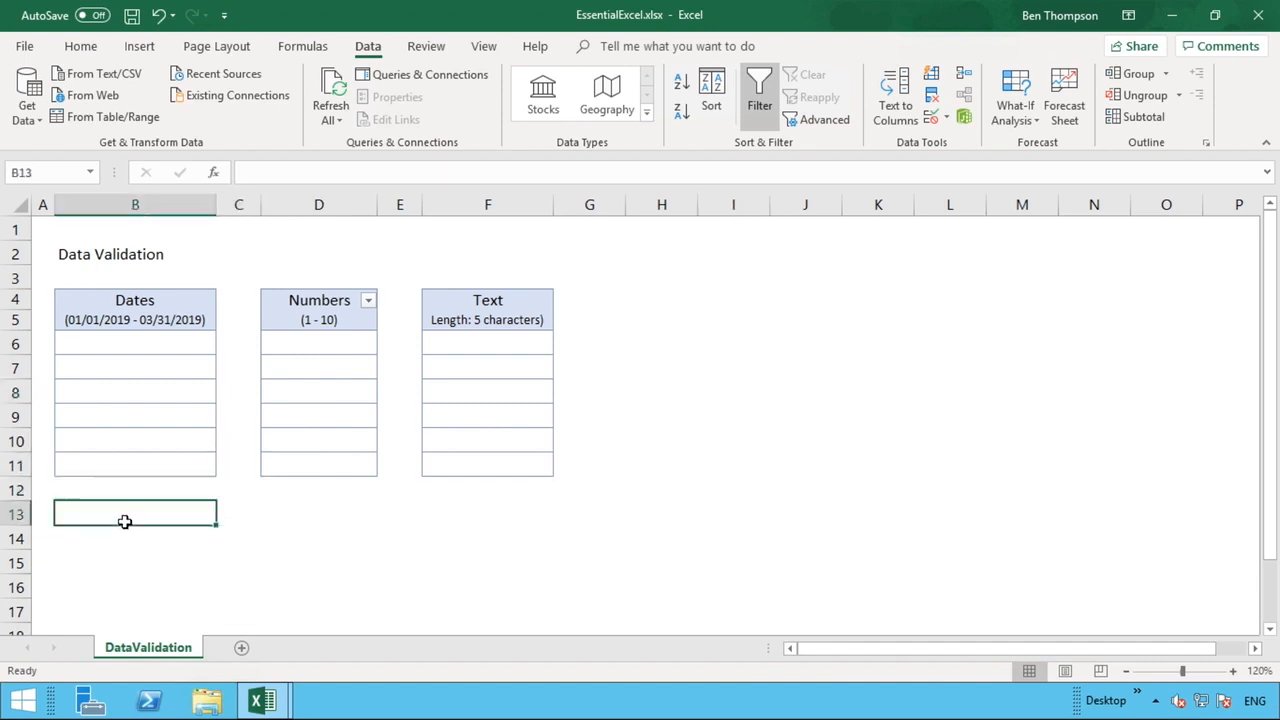
{"action": "left_click", "coordinate": [232, 349]}
- Enter the in-range date 1/10/2019 in cell B7 of the Dates table
{"action": "left_click", "coordinate": [116, 370]}
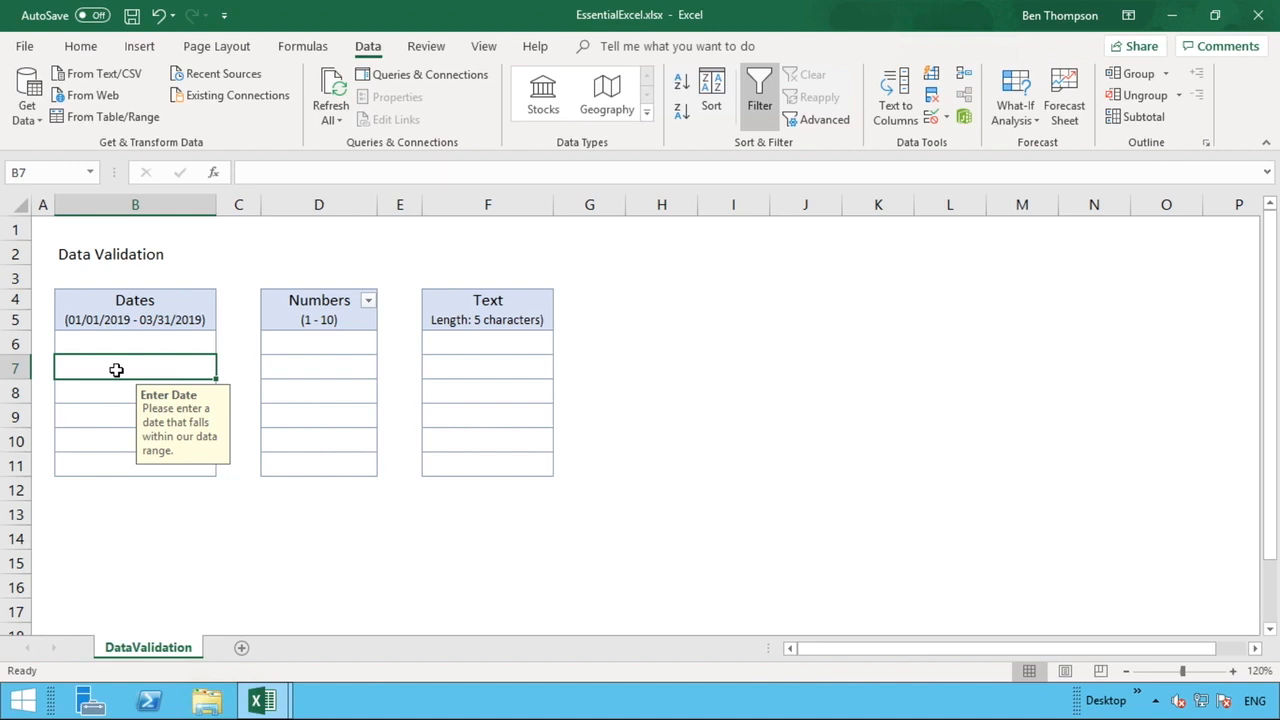
{"action": "type", "text": "1/10/"}
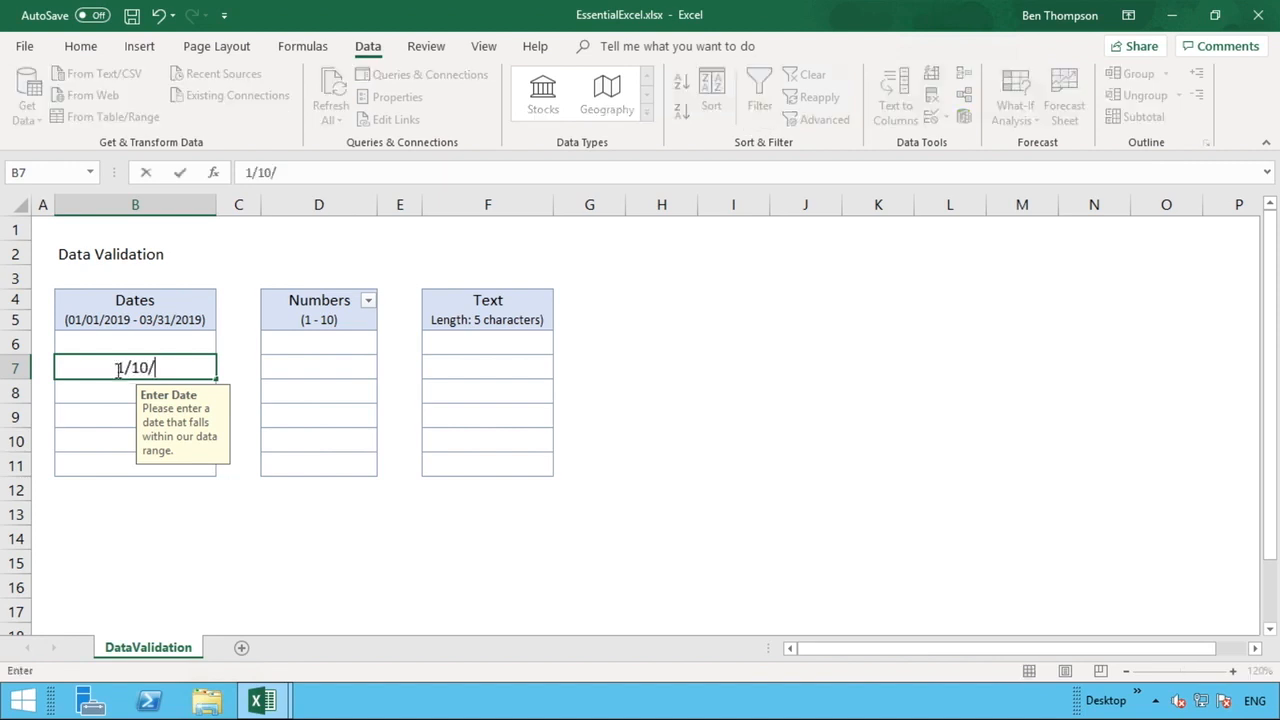
{"action": "type", "text": "2019"}
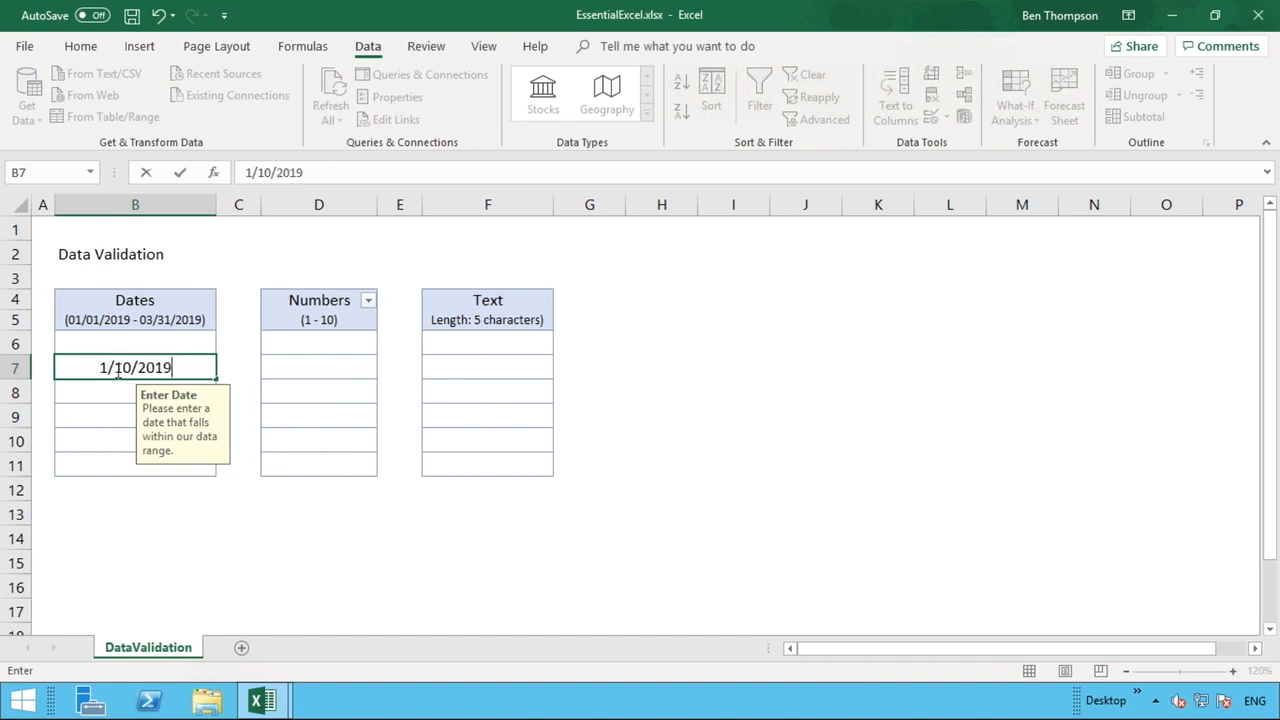
{"action": "key", "text": "Return"}
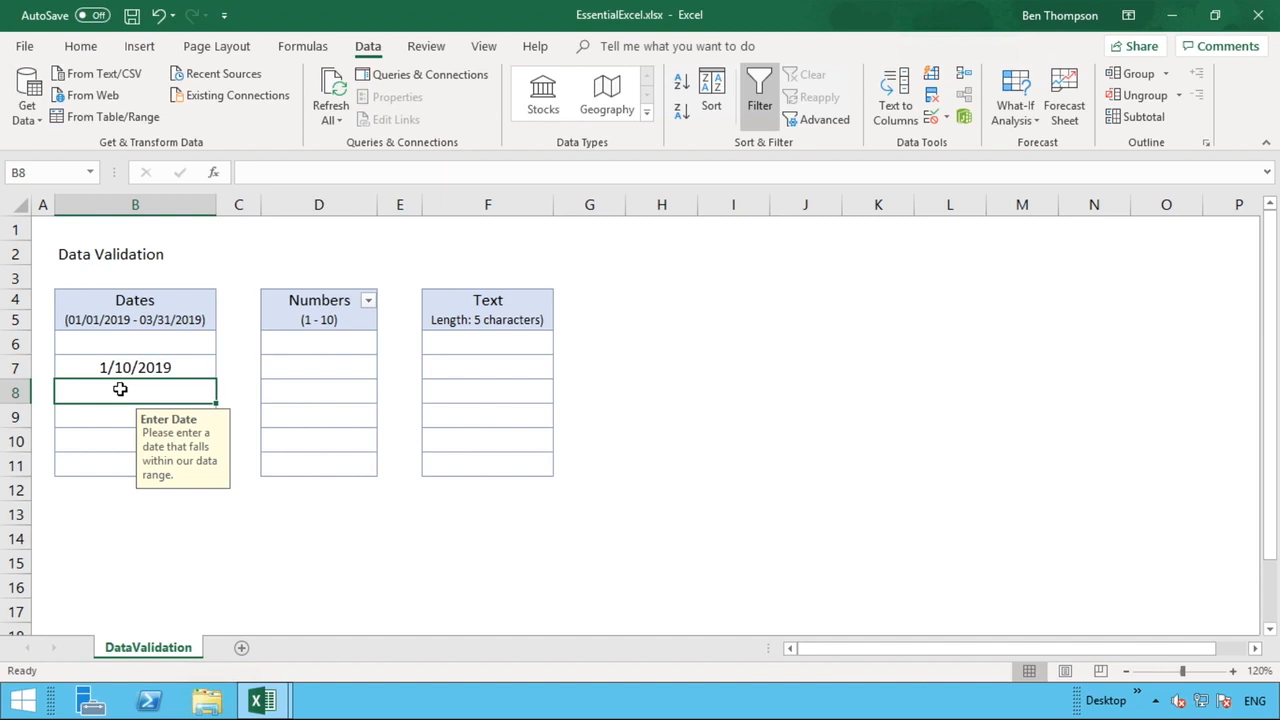
- Select cells B9, B10 and B11 in turn to check the input message on each
{"action": "left_click", "coordinate": [109, 418]}
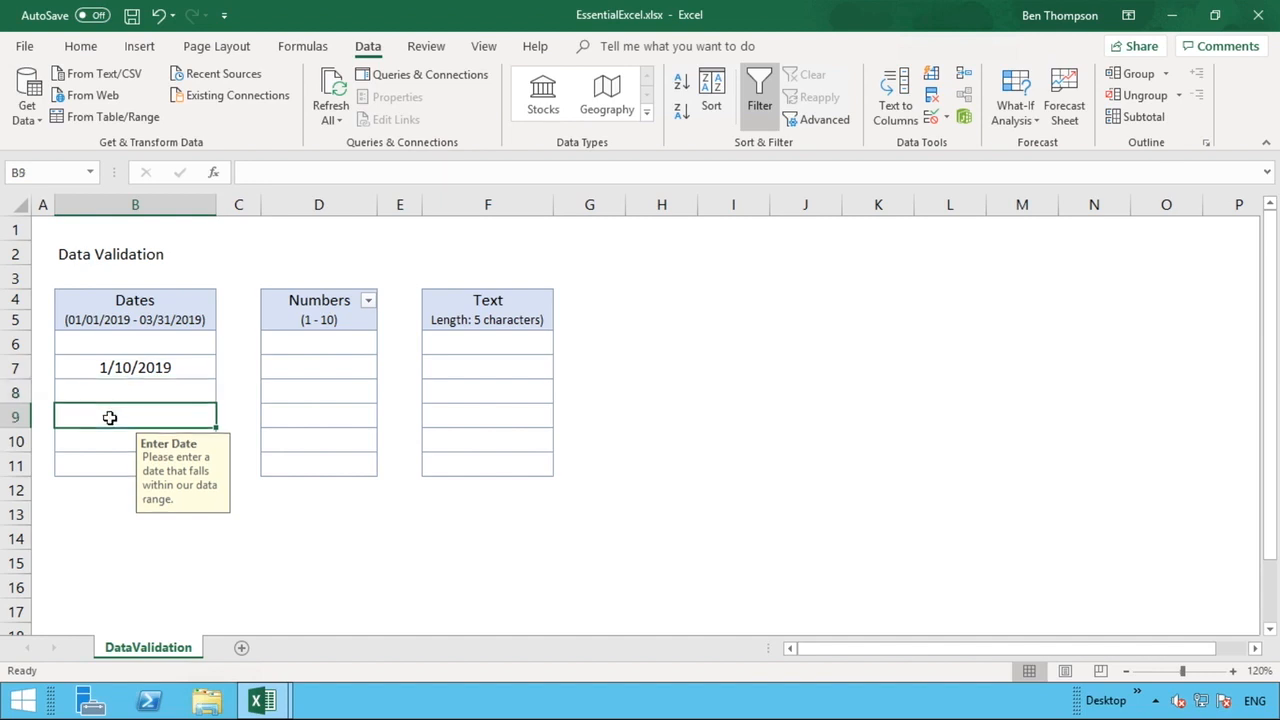
{"action": "left_click", "coordinate": [109, 440]}
{"action": "left_click", "coordinate": [109, 462]}
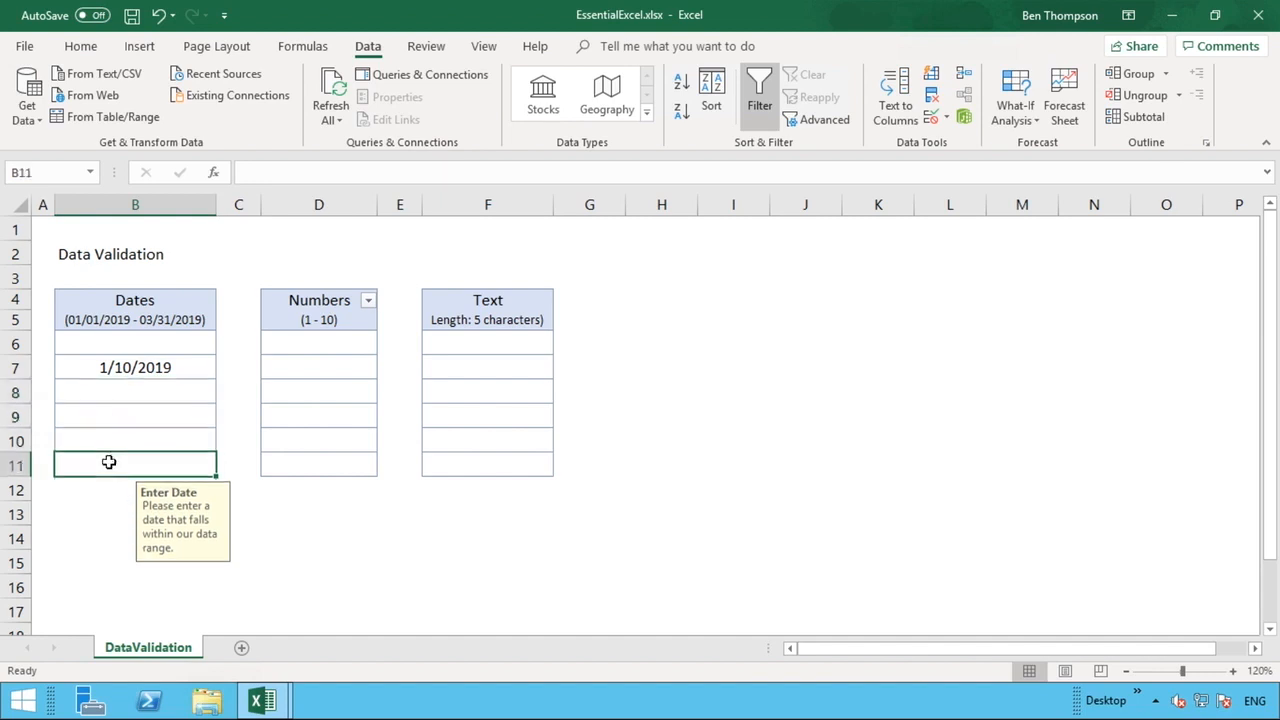
- Enter the out-of-range date 4/1/2019 in cell B7 of the Dates table and accept the alert to keep it
{"action": "left_click", "coordinate": [143, 368]}
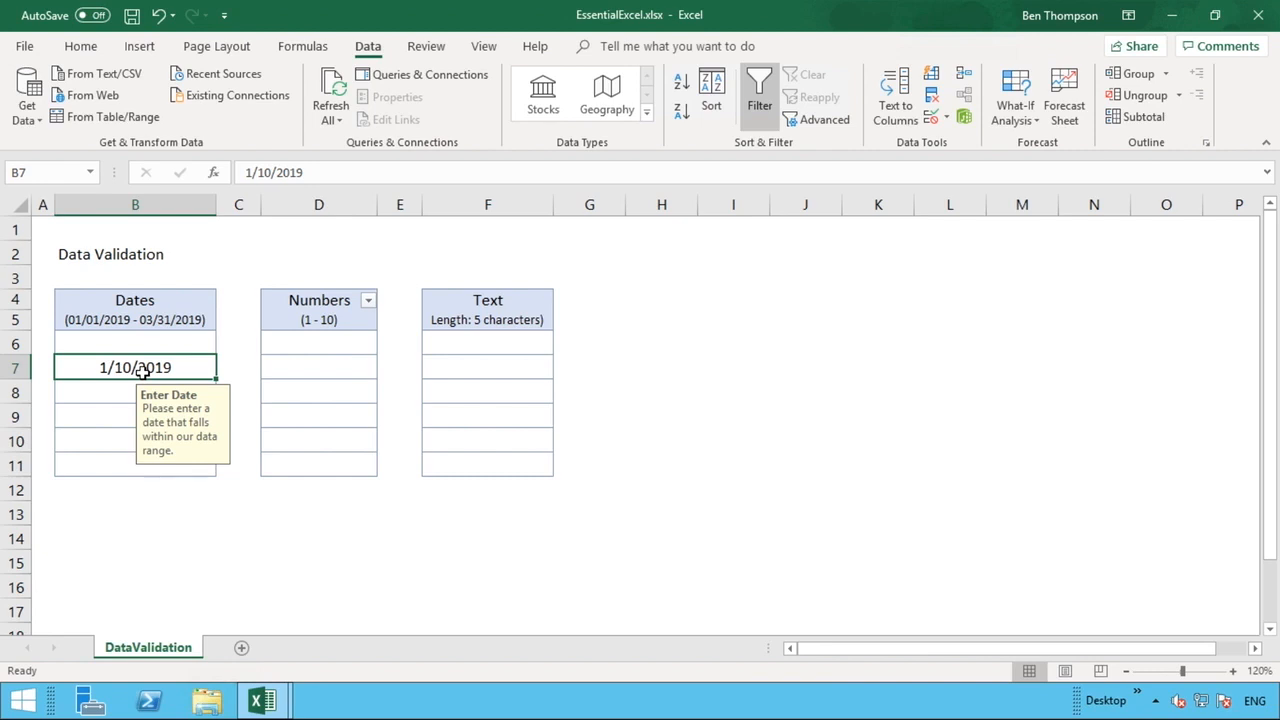
{"action": "type", "text": "4"}
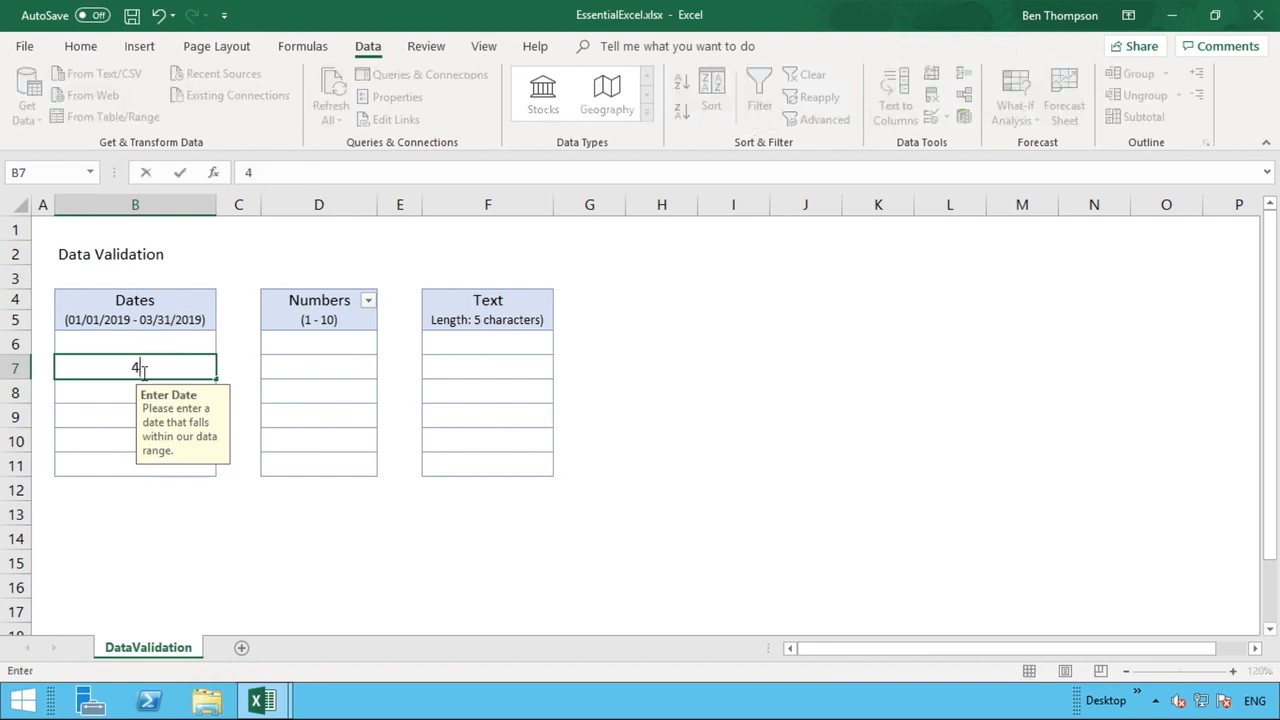
{"action": "type", "text": "/1/2019"}
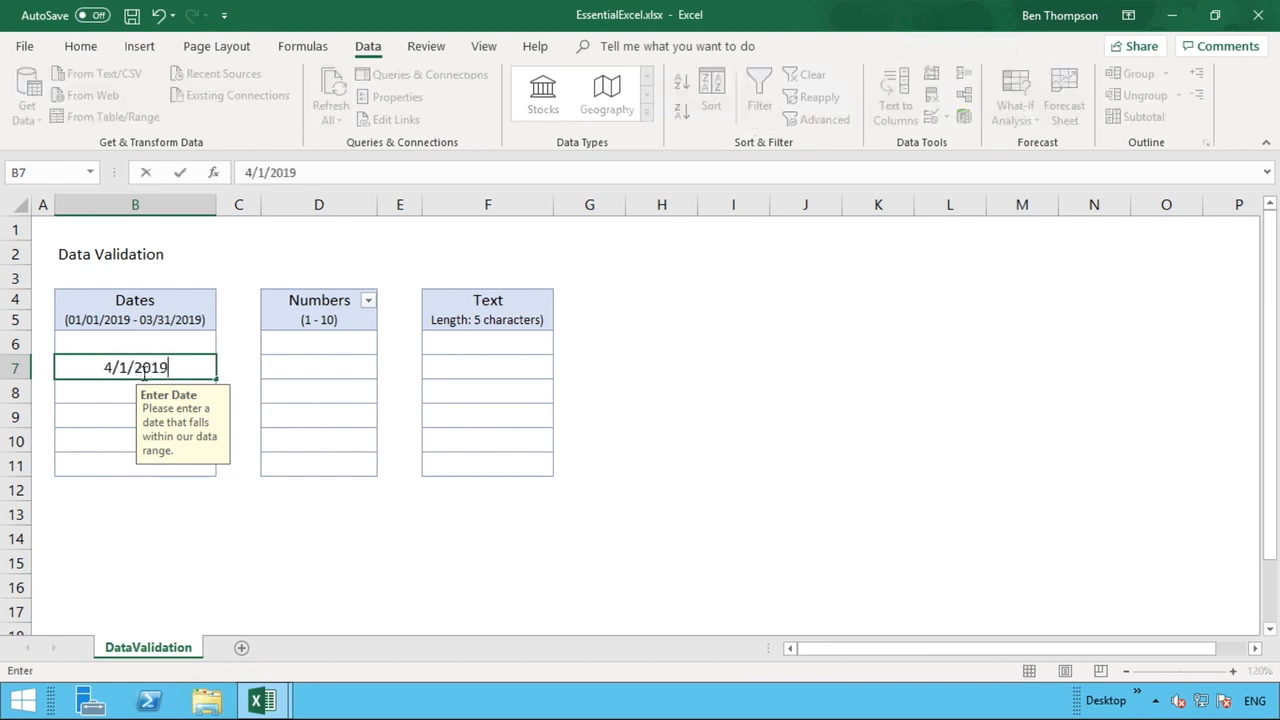
{"action": "key", "text": "Return"}
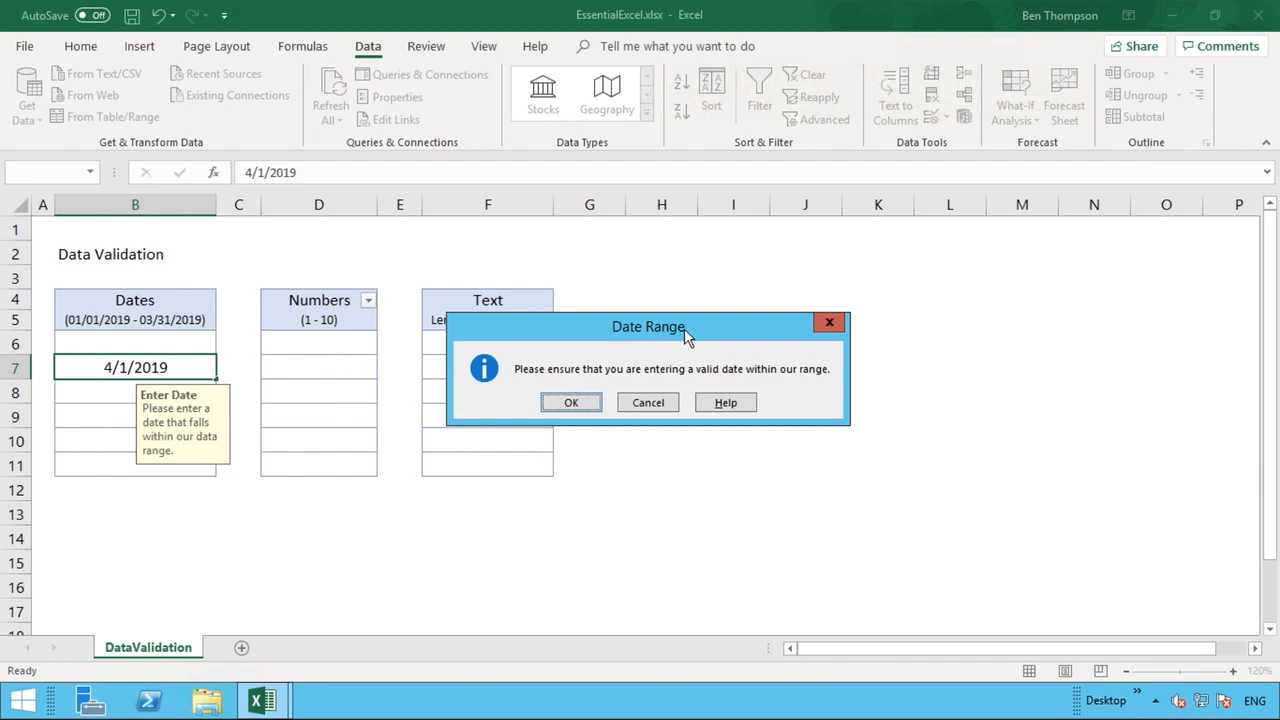
{"action": "left_click", "coordinate": [571, 403]}
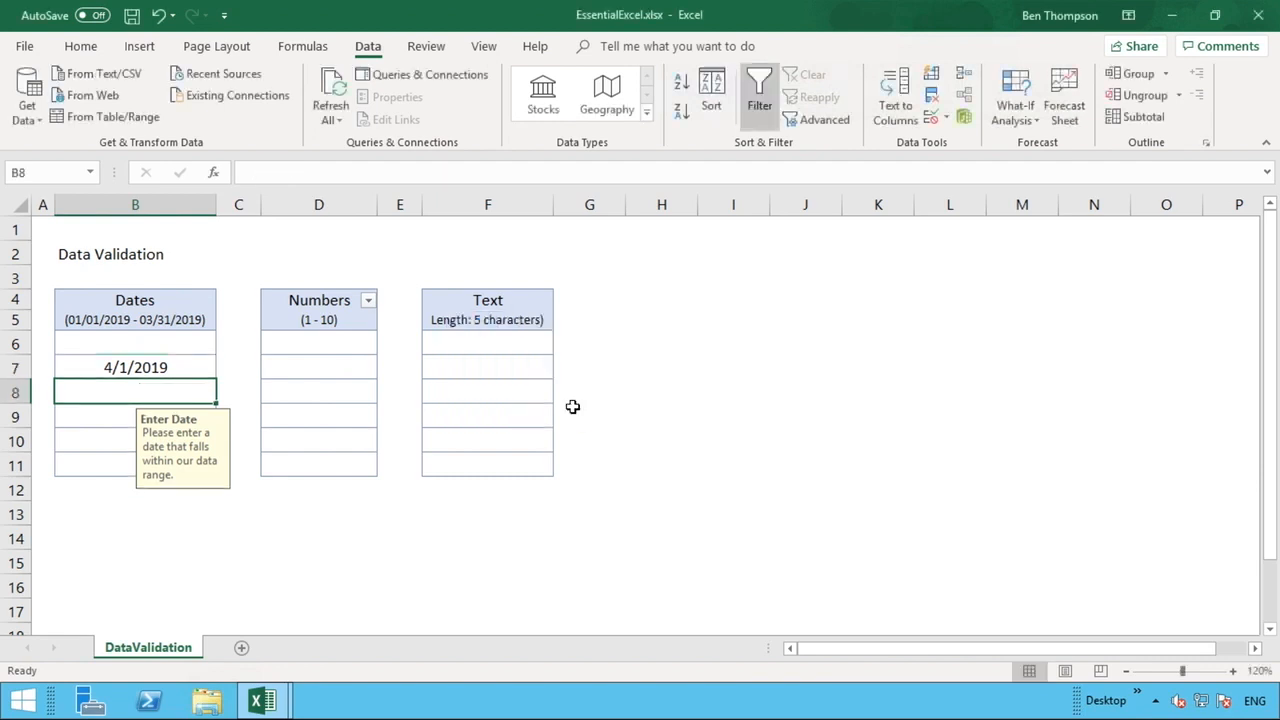
- Clear the date from cell B7 of the Dates table
{"action": "left_click", "coordinate": [145, 369]}
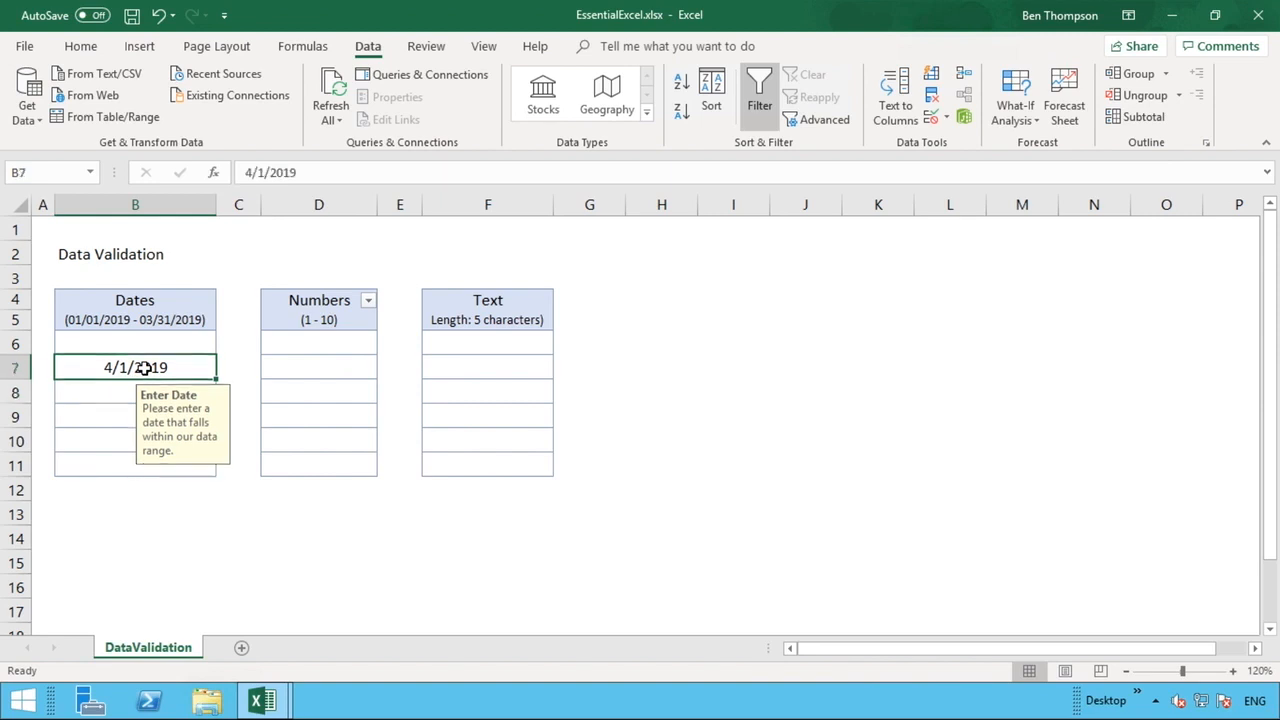
{"action": "key", "text": "BackSpace"}
{"action": "key", "text": "Return"}
{"action": "left_click", "coordinate": [223, 388]}
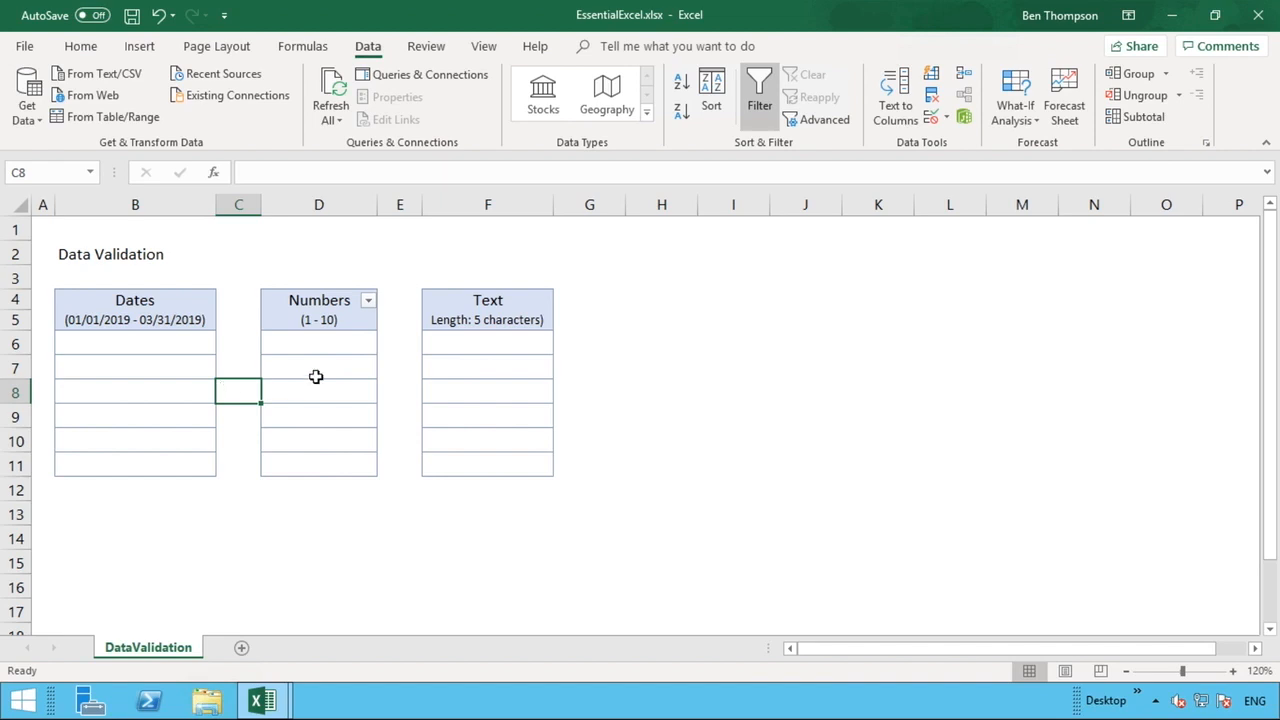
{"action": "left_click", "coordinate": [392, 360]}
- Start a data validation rule for the Numbers cells D6:D11 that allows only whole numbers
{"action": "left_click", "coordinate": [332, 343]}
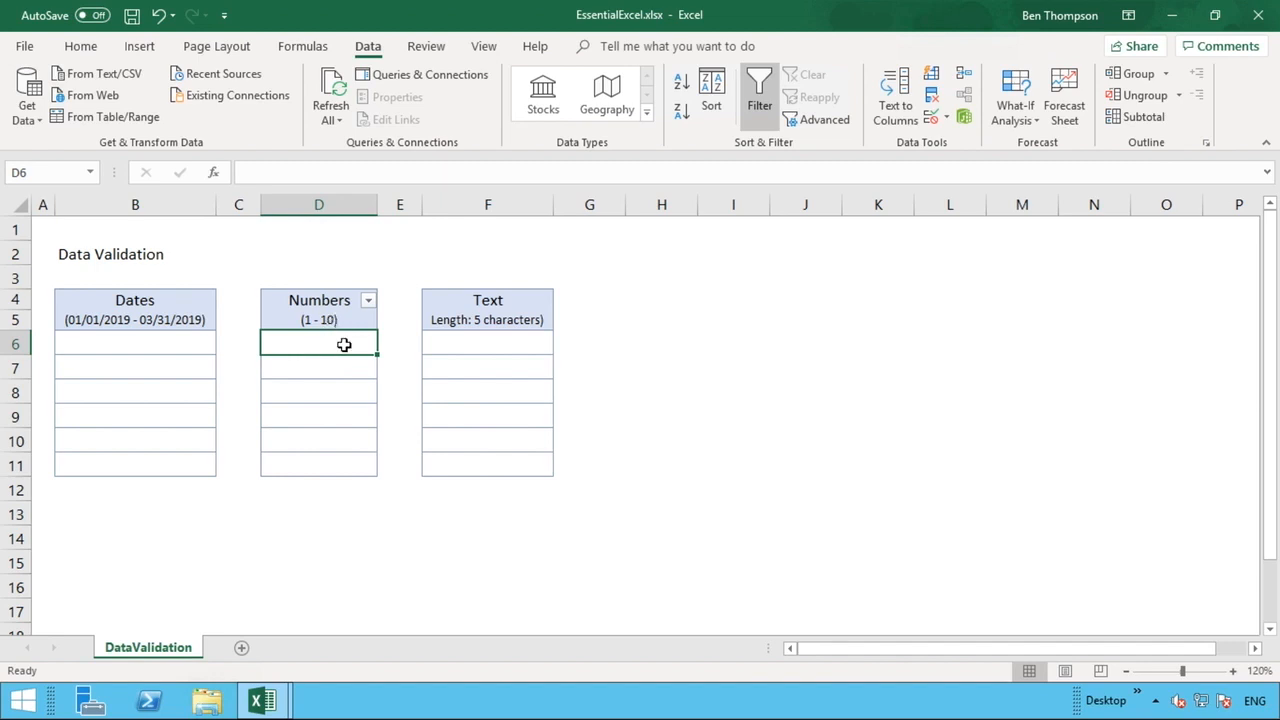
{"action": "left_click_drag", "start_coordinate": [344, 344], "coordinate": [327, 469]}
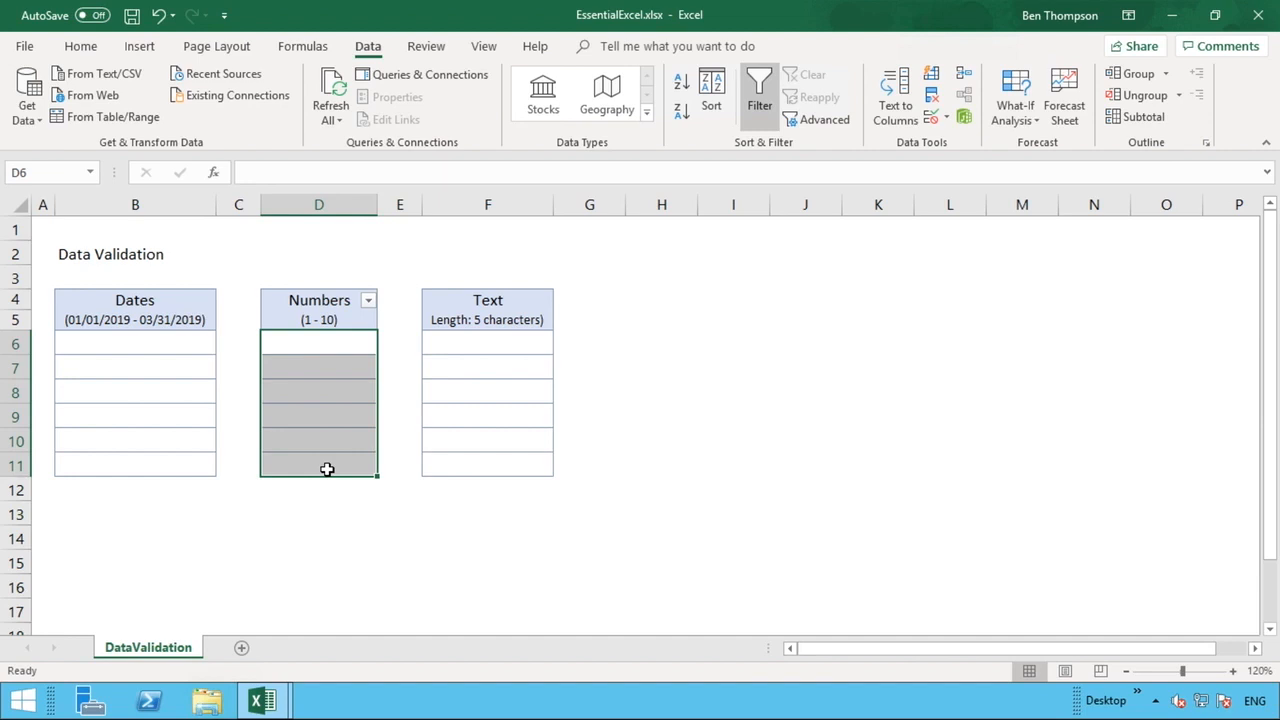
{"action": "left_click", "coordinate": [937, 122]}
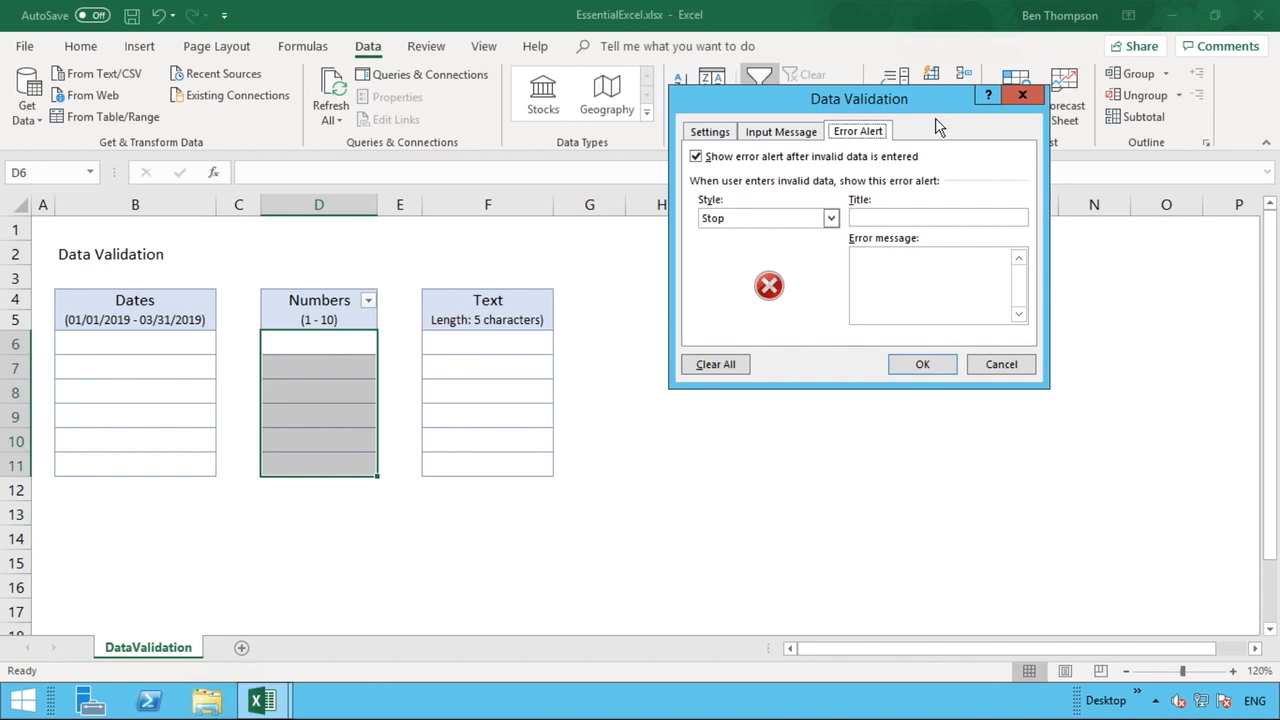
{"action": "left_click", "coordinate": [720, 136]}
{"action": "left_click", "coordinate": [746, 194]}
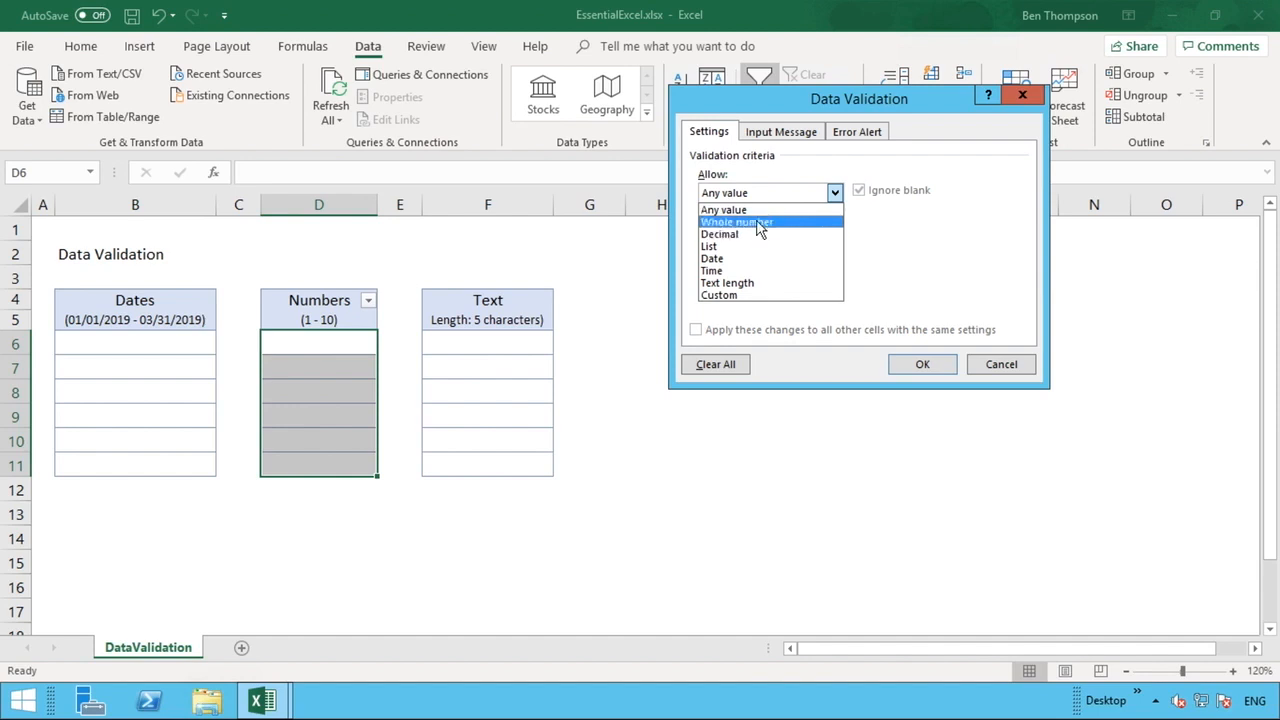
{"action": "left_click", "coordinate": [759, 223]}
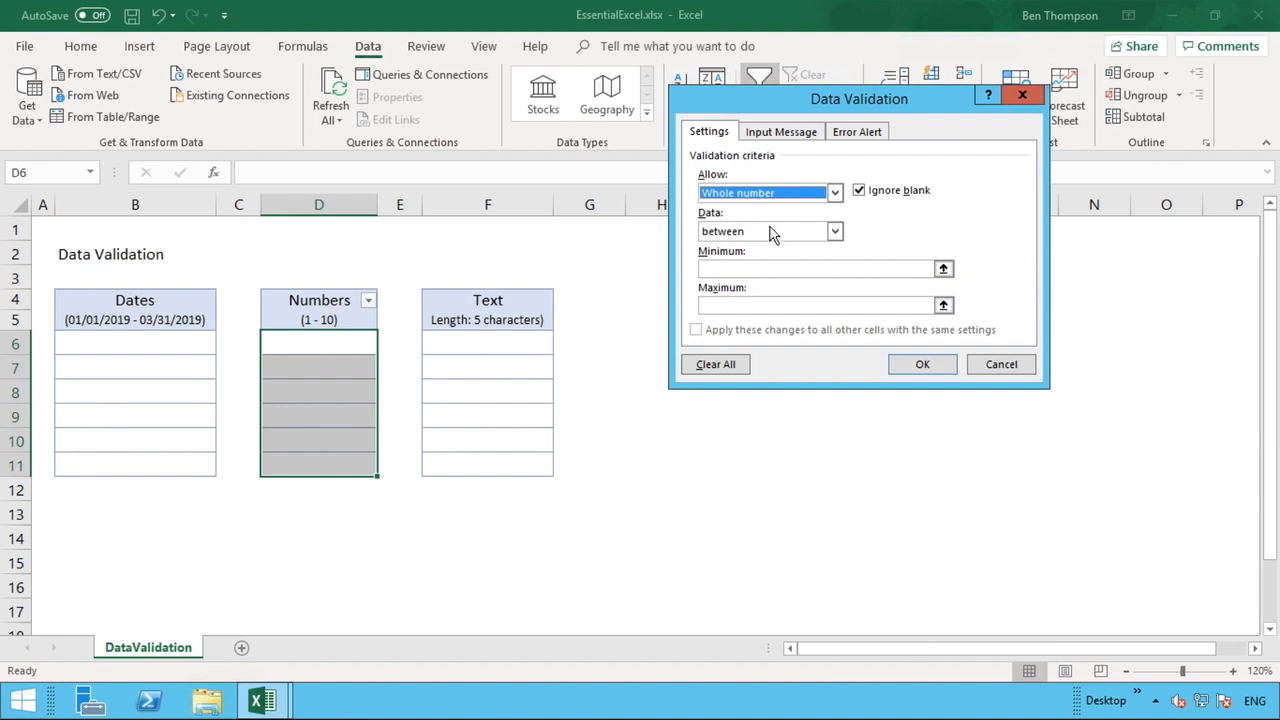
- Limit the whole-number rule to values between a minimum of 1 and a maximum of 10, and apply it
{"action": "left_click", "coordinate": [764, 232]}
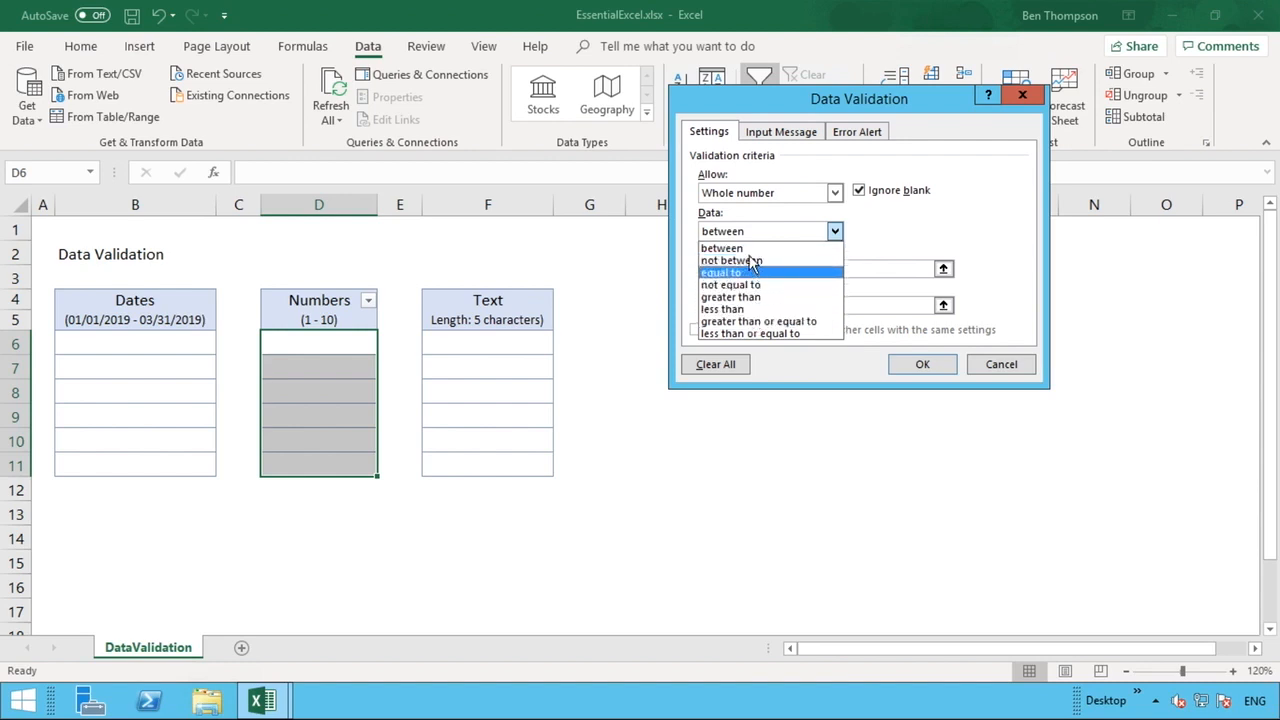
{"action": "key", "text": "Up"}
{"action": "key", "text": "Up"}
{"action": "key", "text": "Return"}
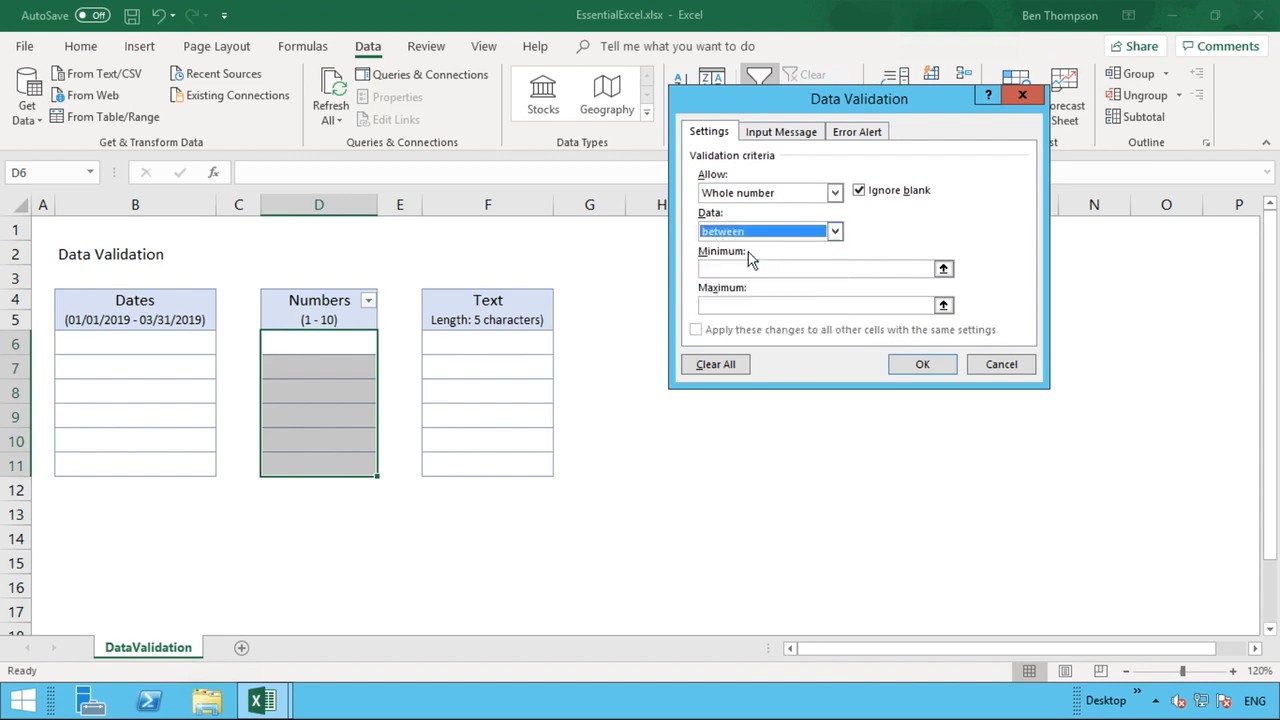
{"action": "left_click", "coordinate": [735, 263]}
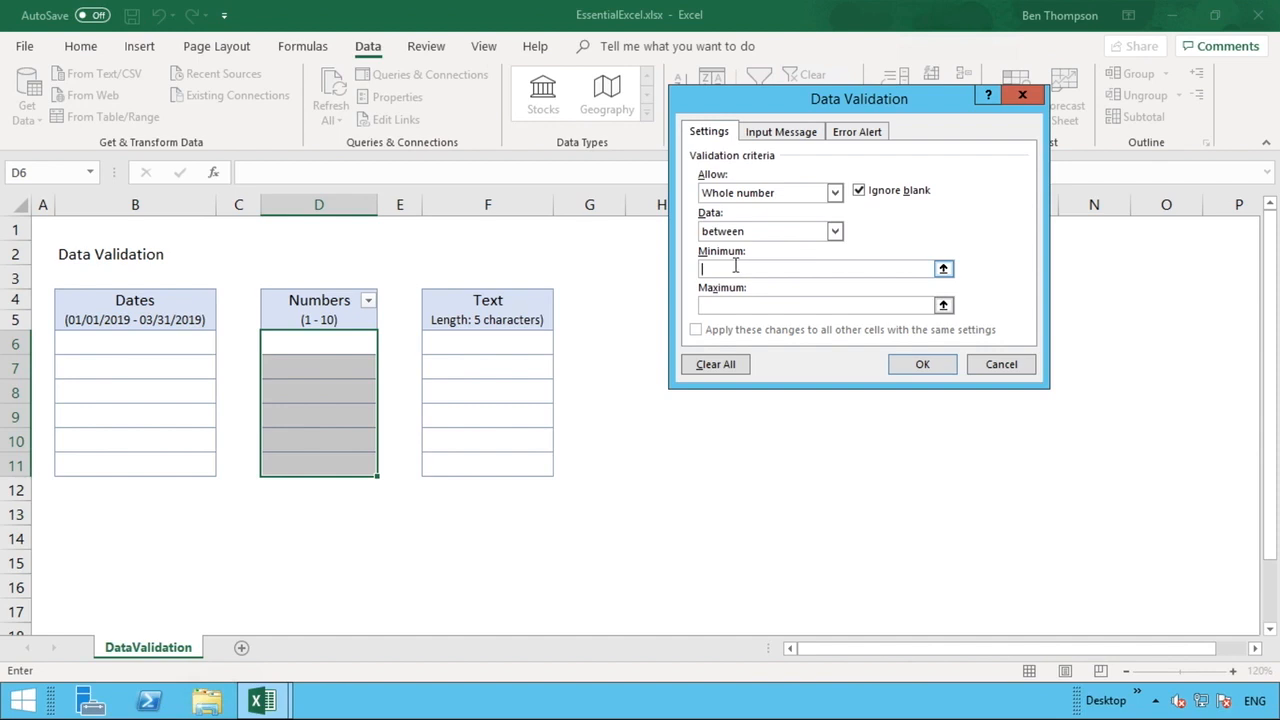
{"action": "type", "text": "1"}
{"action": "left_click", "coordinate": [731, 306]}
{"action": "type", "text": "10"}
{"action": "left_click", "coordinate": [900, 364]}
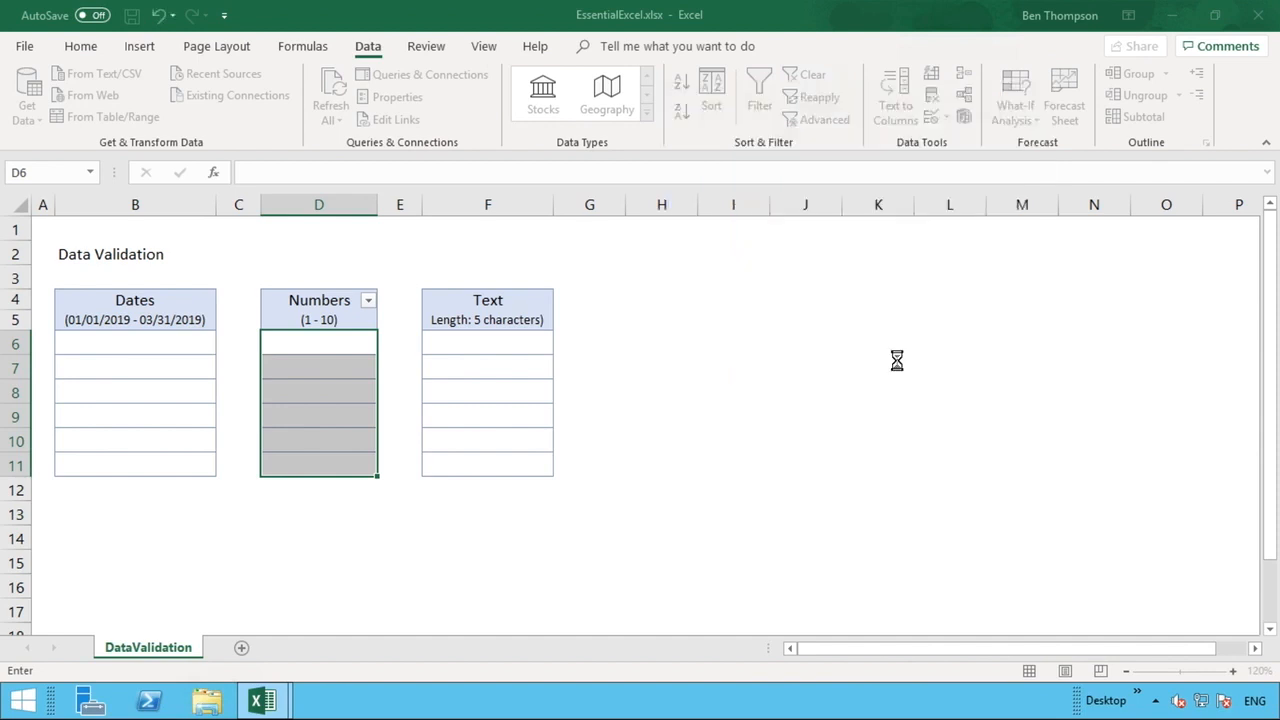
- Enter the valid numbers 1 in cell D6 and 2 in cell D7 of the Numbers table
{"action": "left_click", "coordinate": [324, 347]}
{"action": "type", "text": "1"}
{"action": "key", "text": "Return"}
{"action": "type", "text": "2"}
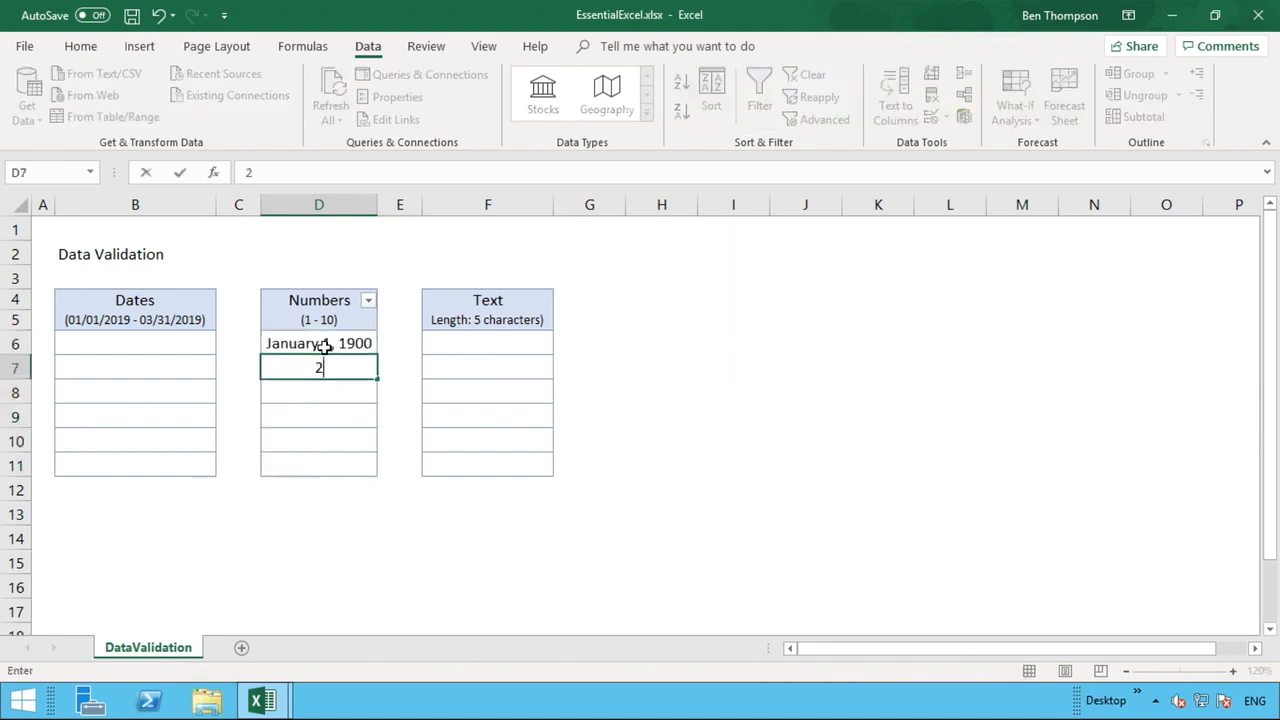
- Change the number format of the Numbers cells D6:D11 to General
{"action": "left_click", "coordinate": [324, 347]}
{"action": "left_click_drag", "start_coordinate": [324, 347], "coordinate": [318, 466]}
{"action": "left_click", "coordinate": [86, 47]}
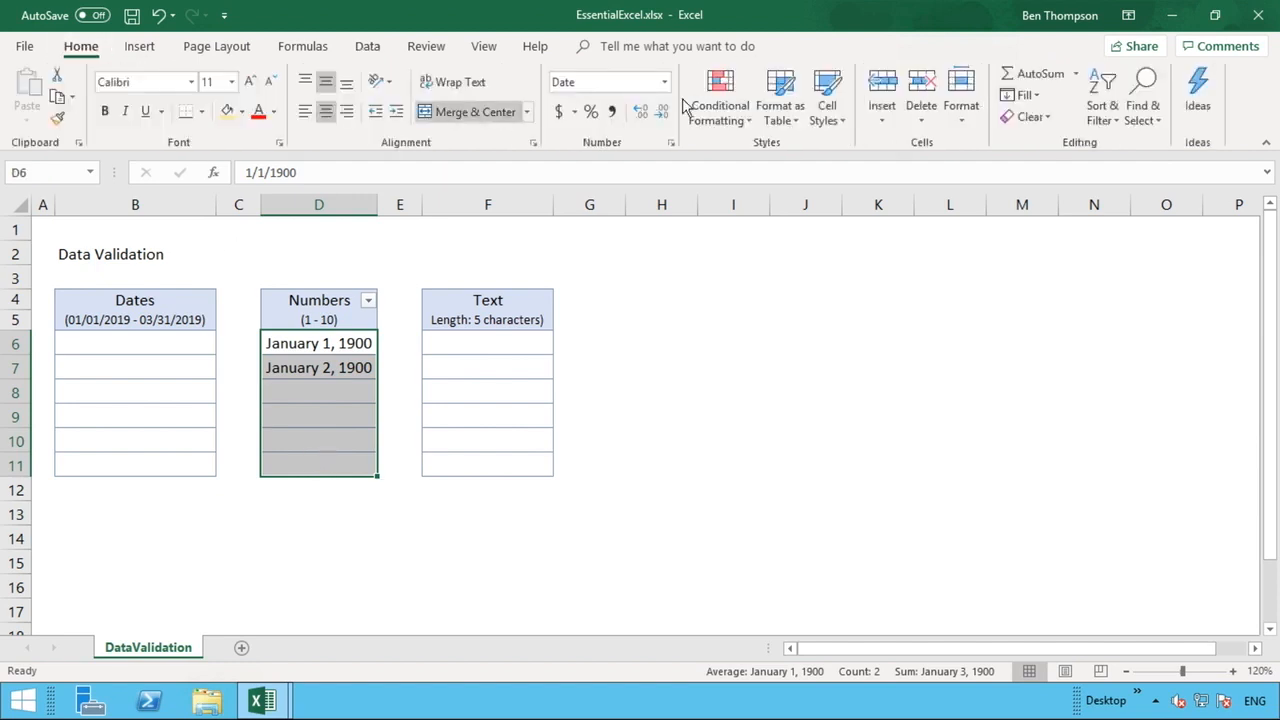
{"action": "left_click", "coordinate": [667, 83]}
{"action": "left_click", "coordinate": [630, 110]}
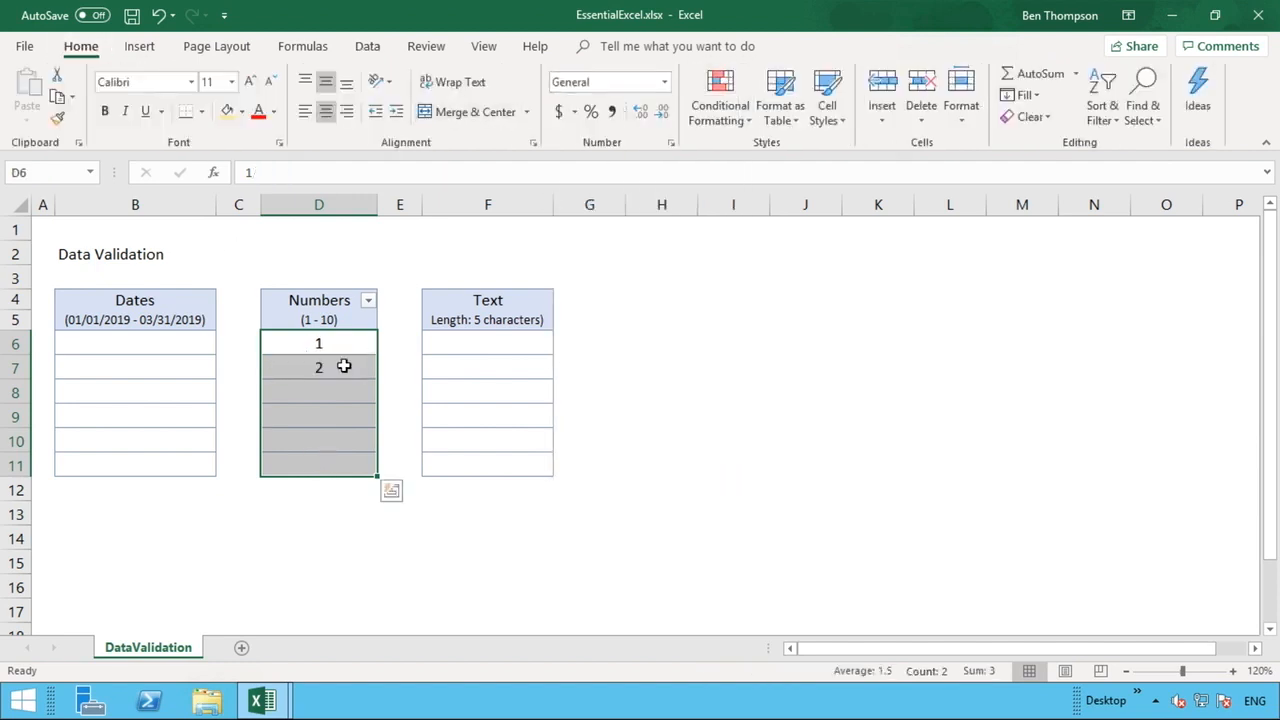
- Try to enter the out-of-range number 11 in cell D8, and cancel the entry at the error alert
{"action": "left_click", "coordinate": [338, 368]}
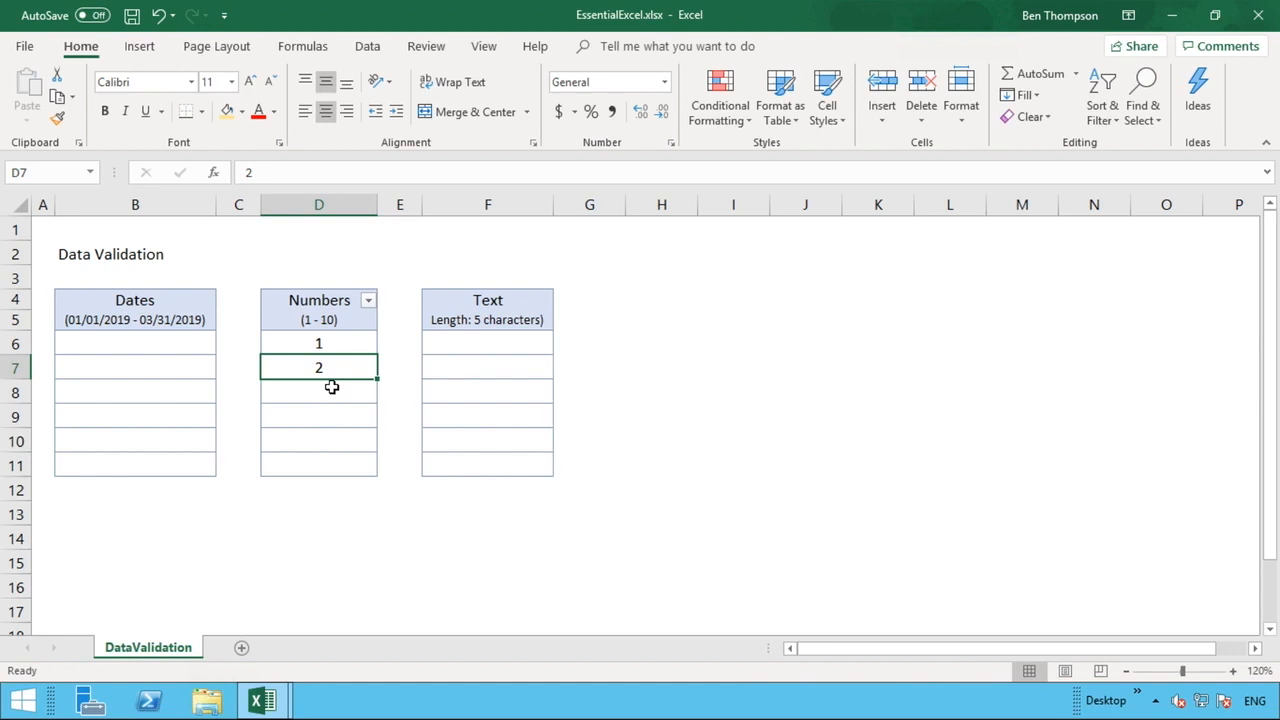
{"action": "left_click", "coordinate": [332, 390]}
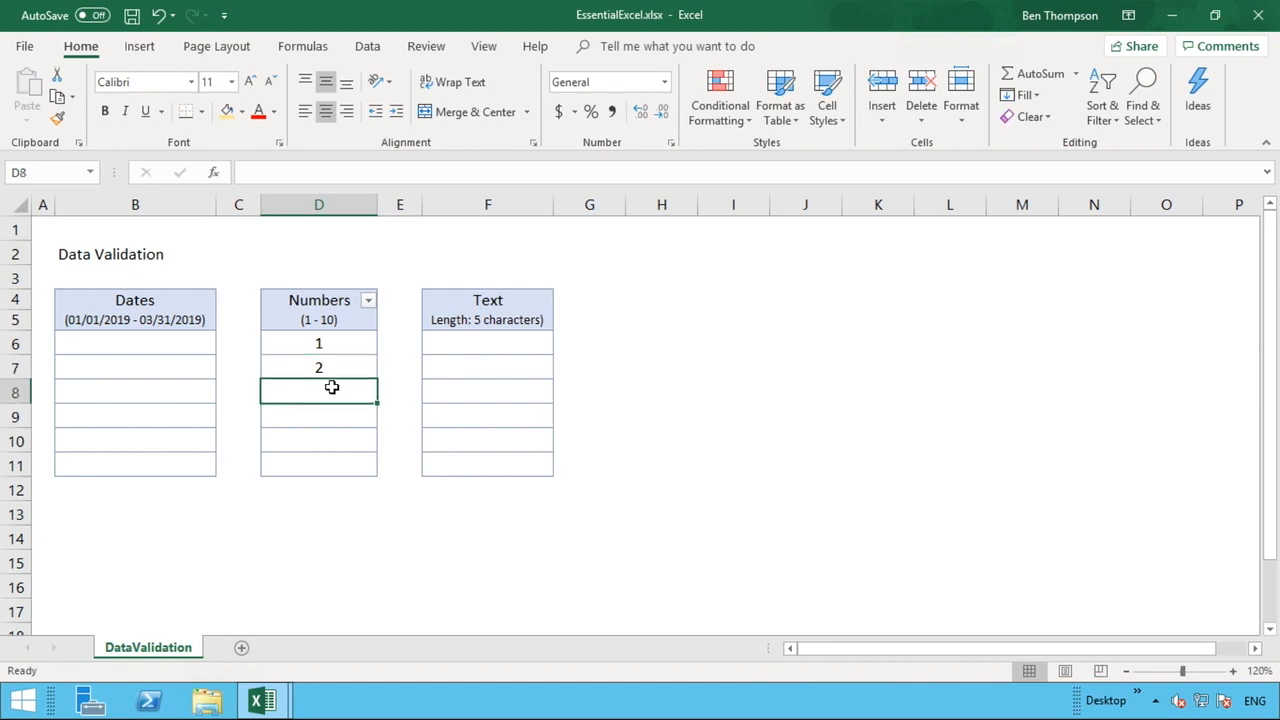
{"action": "type", "text": "11"}
{"action": "key", "text": "Return"}
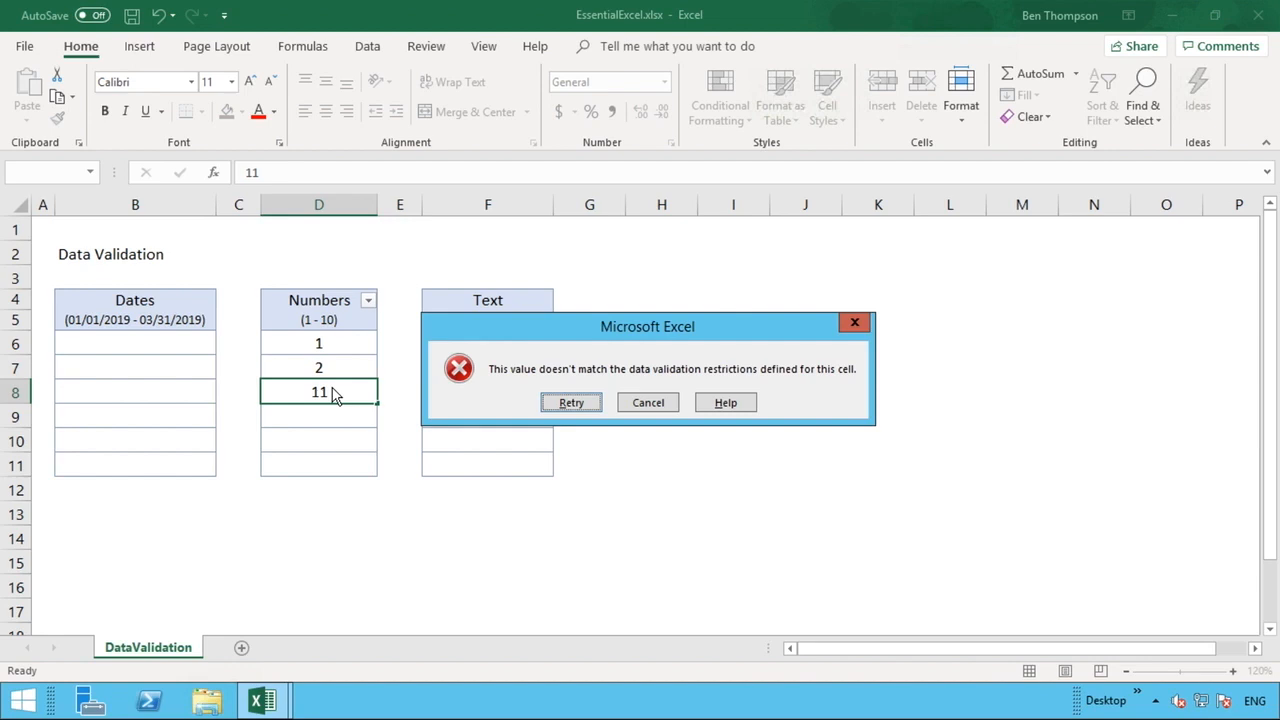
{"action": "left_click", "coordinate": [656, 404]}
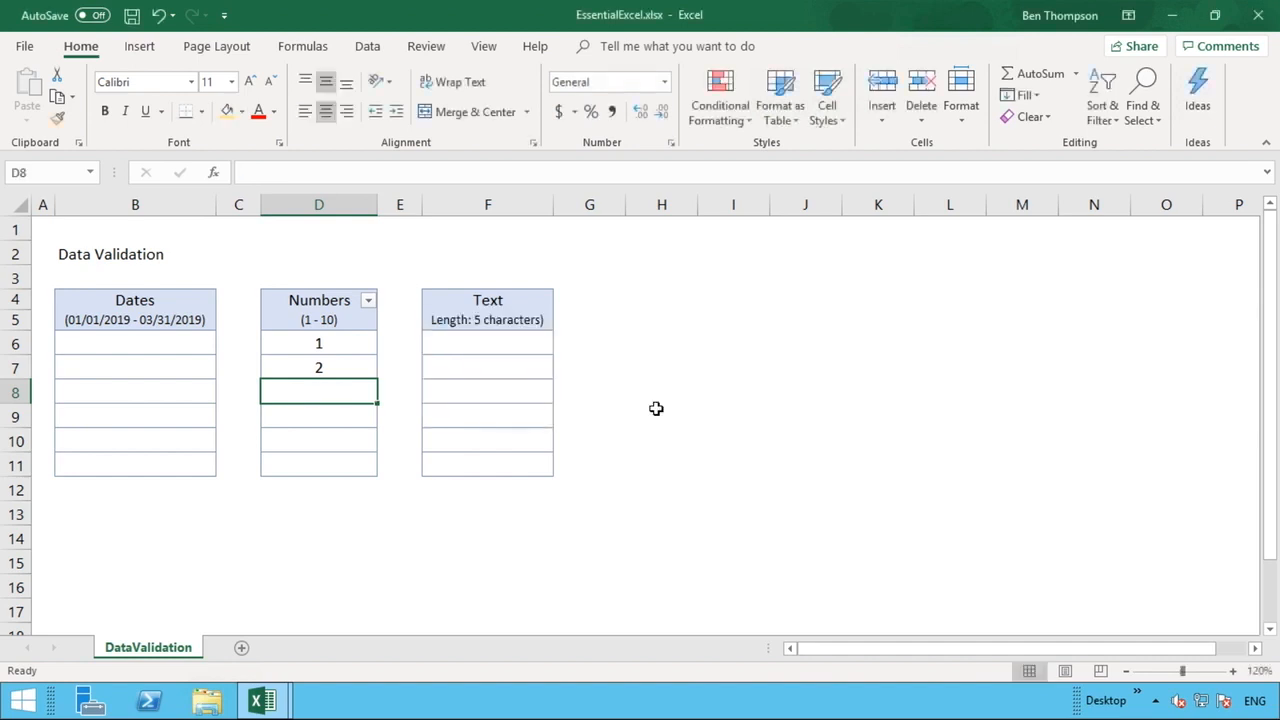
- Change the number format of the Text cells F6:F11 to General
{"action": "left_click", "coordinate": [502, 341]}
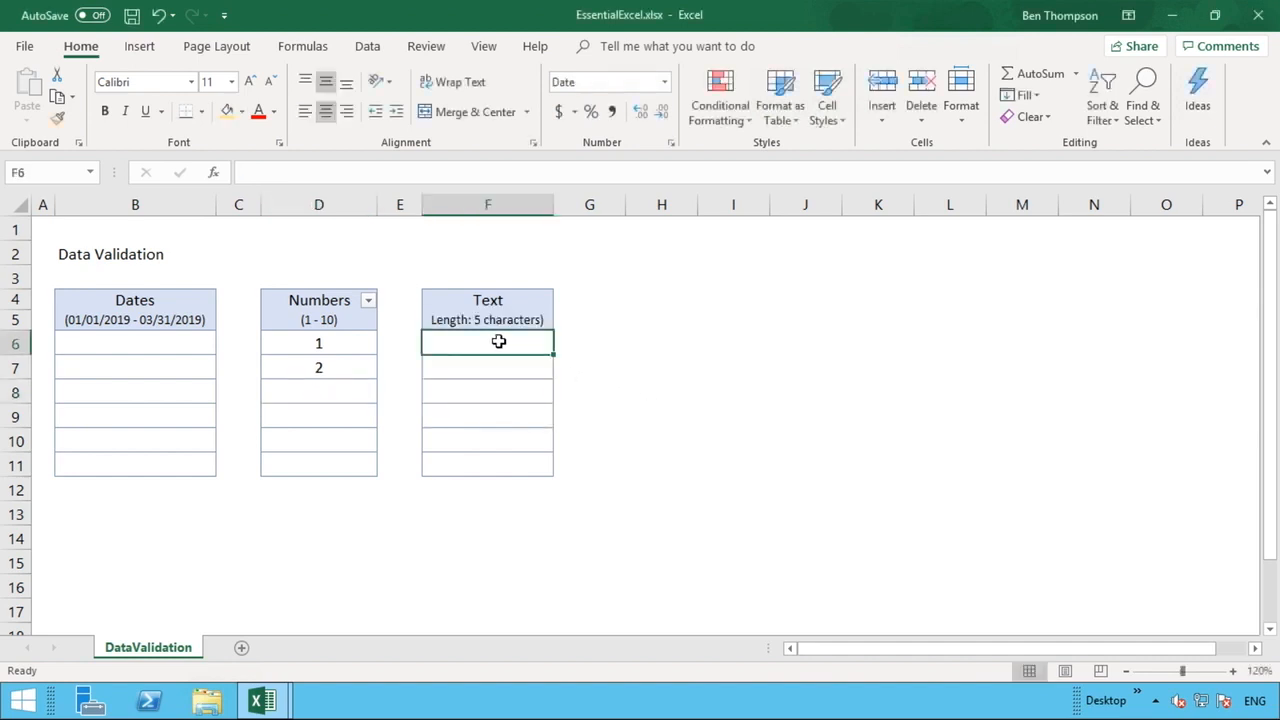
{"action": "left_click_drag", "start_coordinate": [497, 342], "coordinate": [480, 467]}
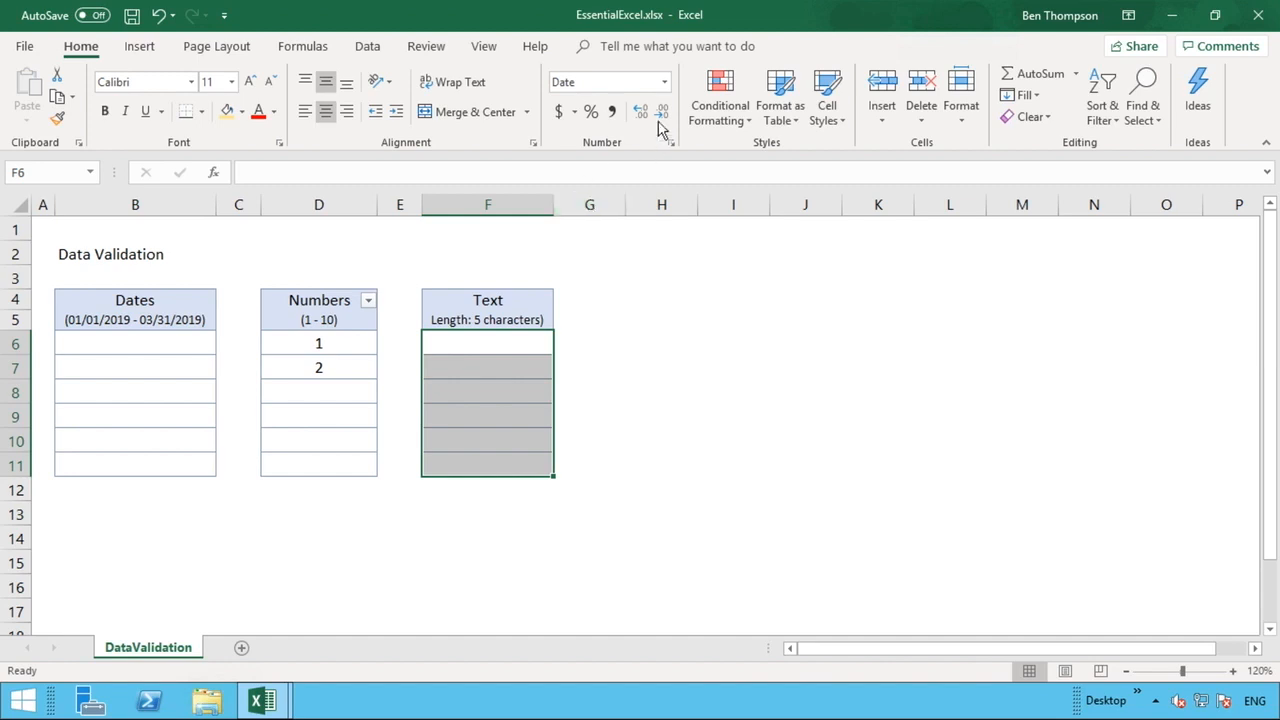
{"action": "left_click", "coordinate": [664, 82]}
{"action": "left_click", "coordinate": [634, 106]}
- Apply a data validation rule to the Text cells F6:F11 that allows a text length less than or equal to 5
{"action": "left_click", "coordinate": [366, 47]}
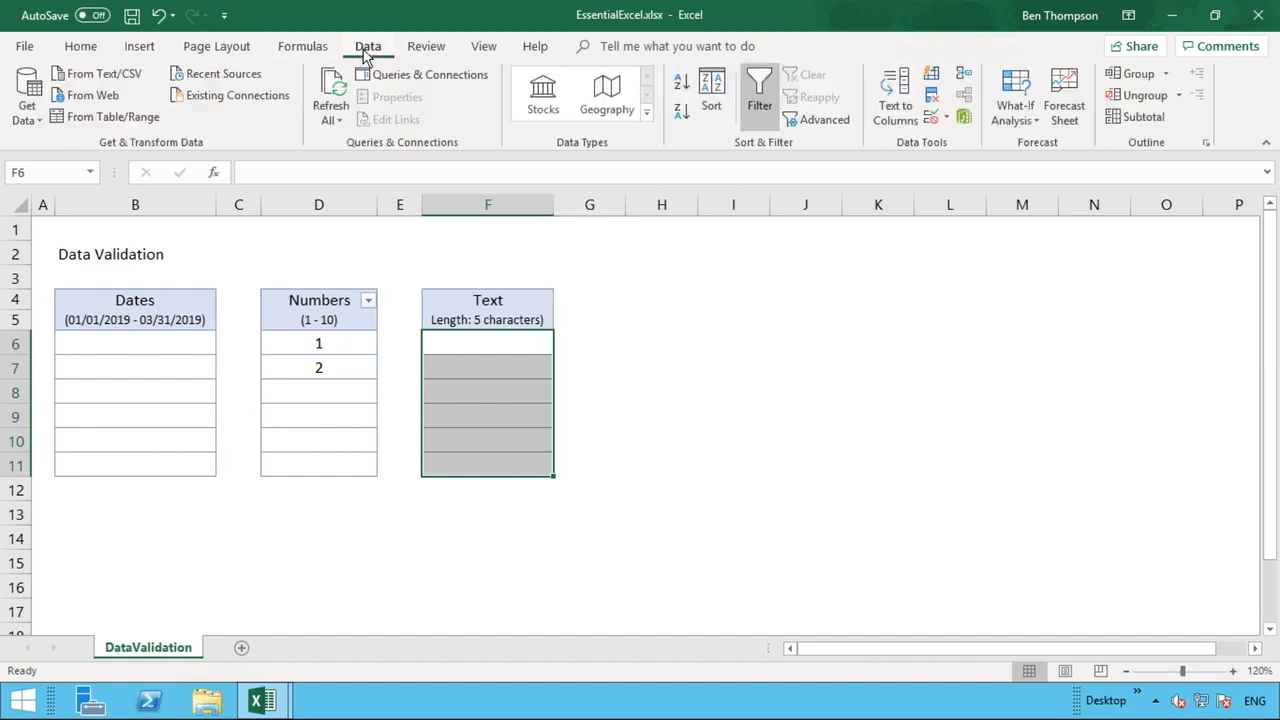
{"action": "left_click", "coordinate": [933, 118]}
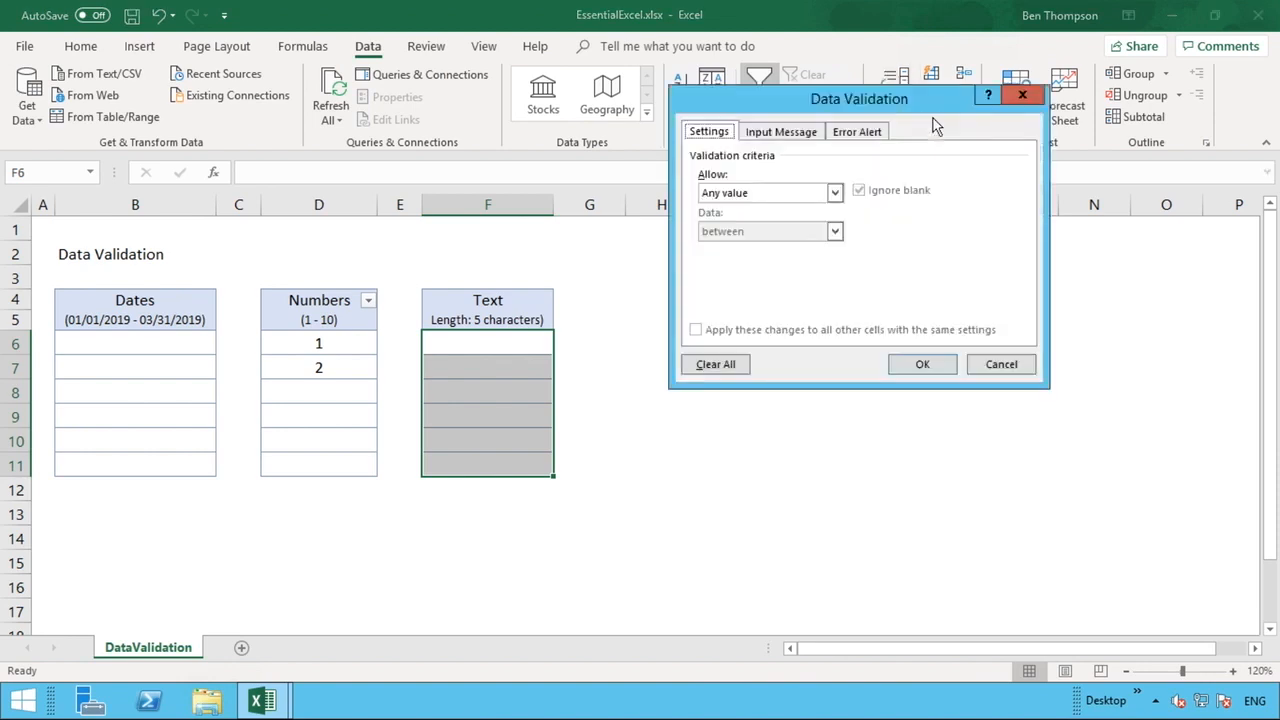
{"action": "left_click", "coordinate": [774, 195]}
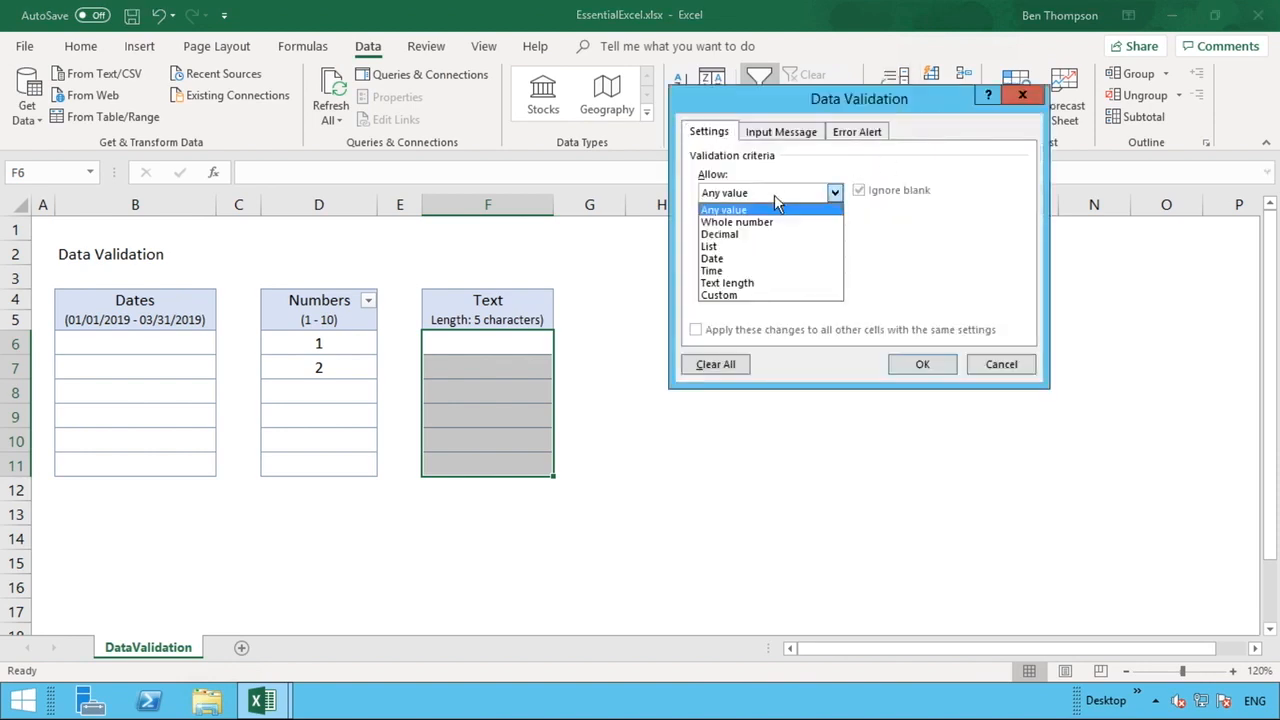
{"action": "left_click", "coordinate": [743, 282]}
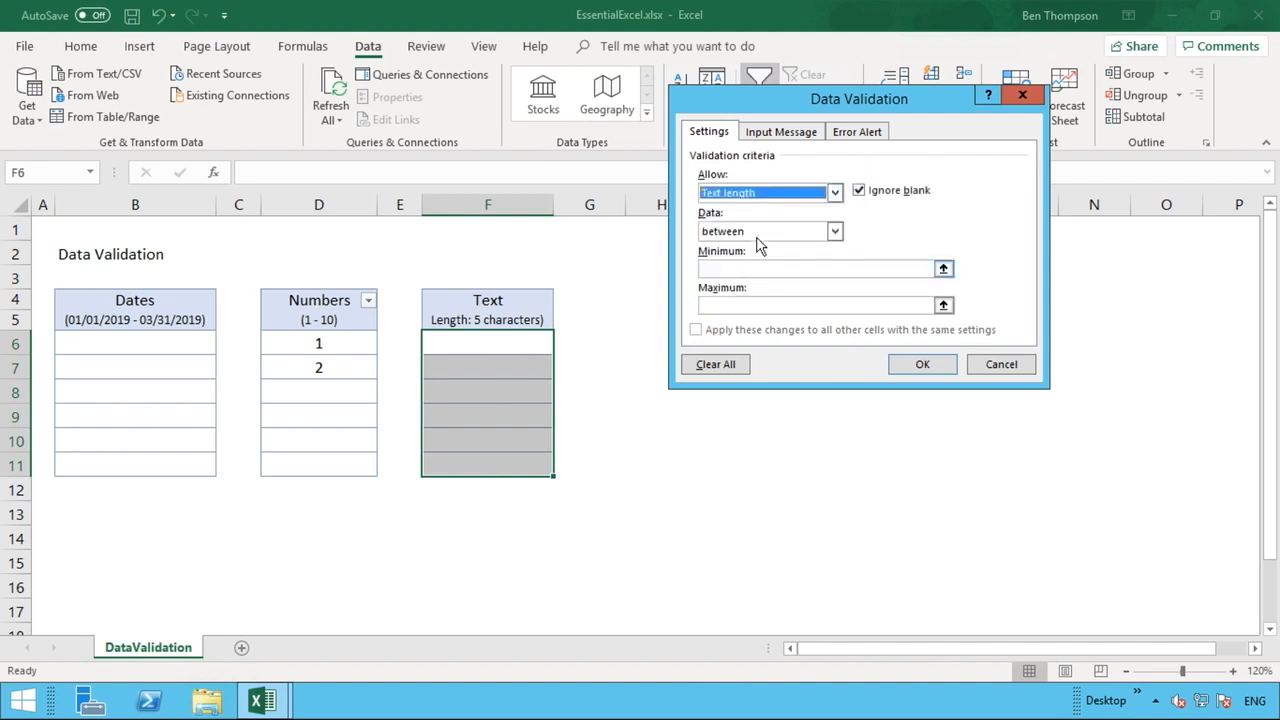
{"action": "left_click", "coordinate": [757, 237]}
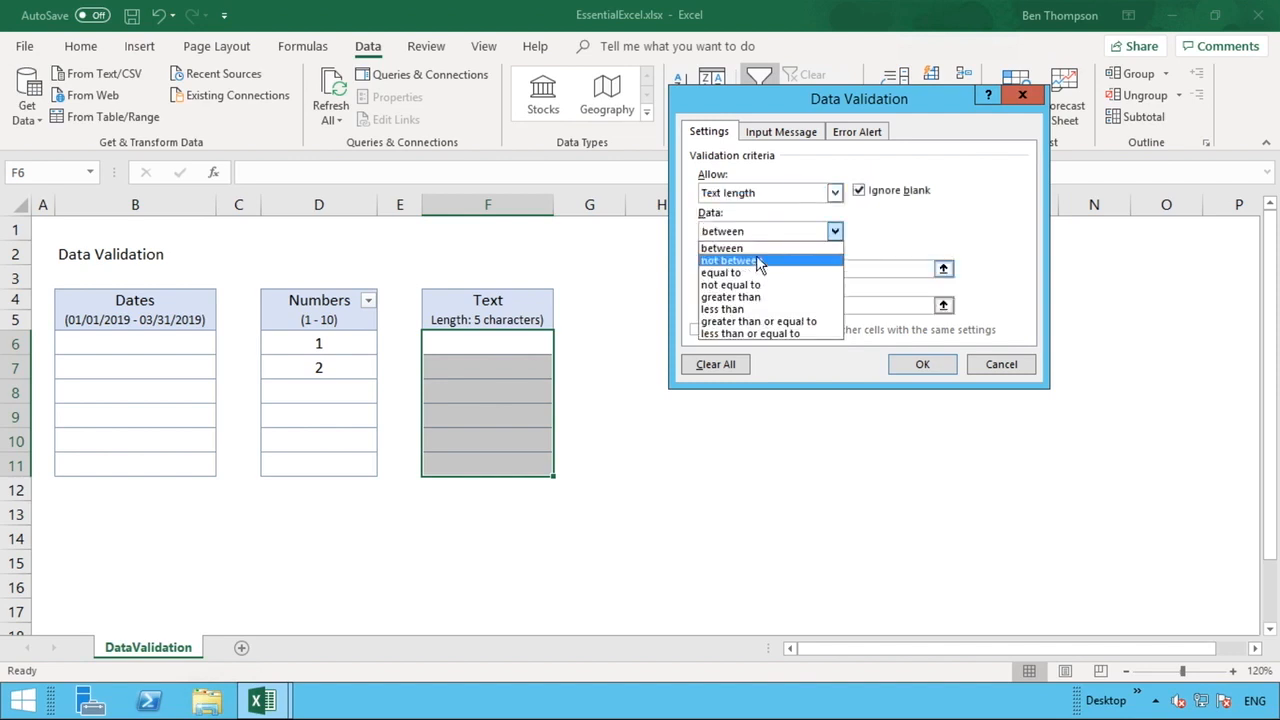
{"action": "left_click", "coordinate": [760, 331]}
{"action": "left_click", "coordinate": [757, 268]}
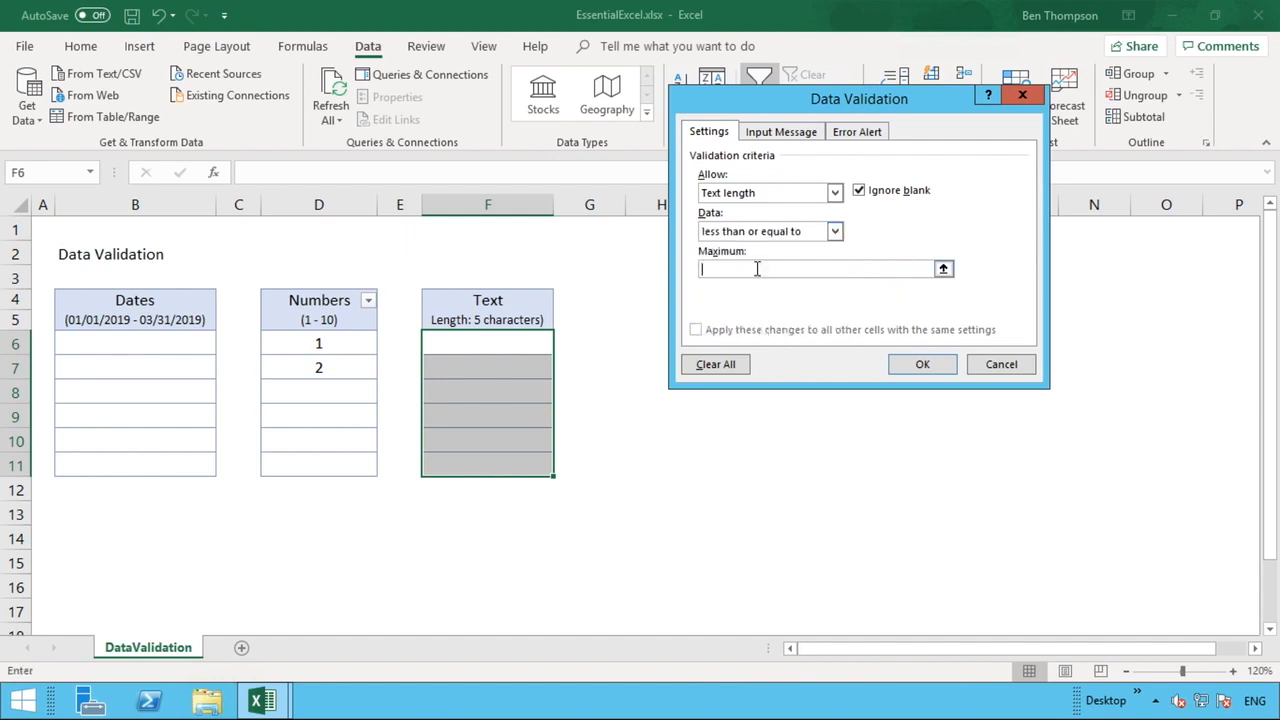
{"action": "type", "text": "5"}
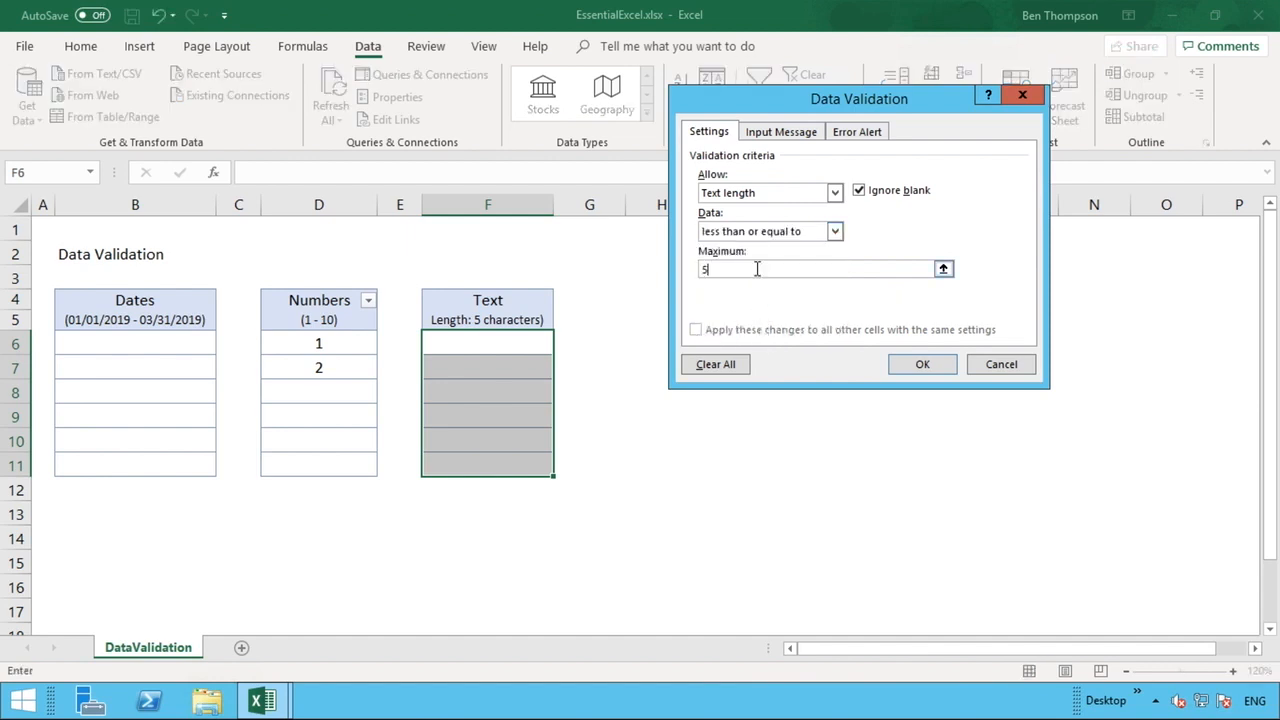
{"action": "left_click", "coordinate": [918, 366]}
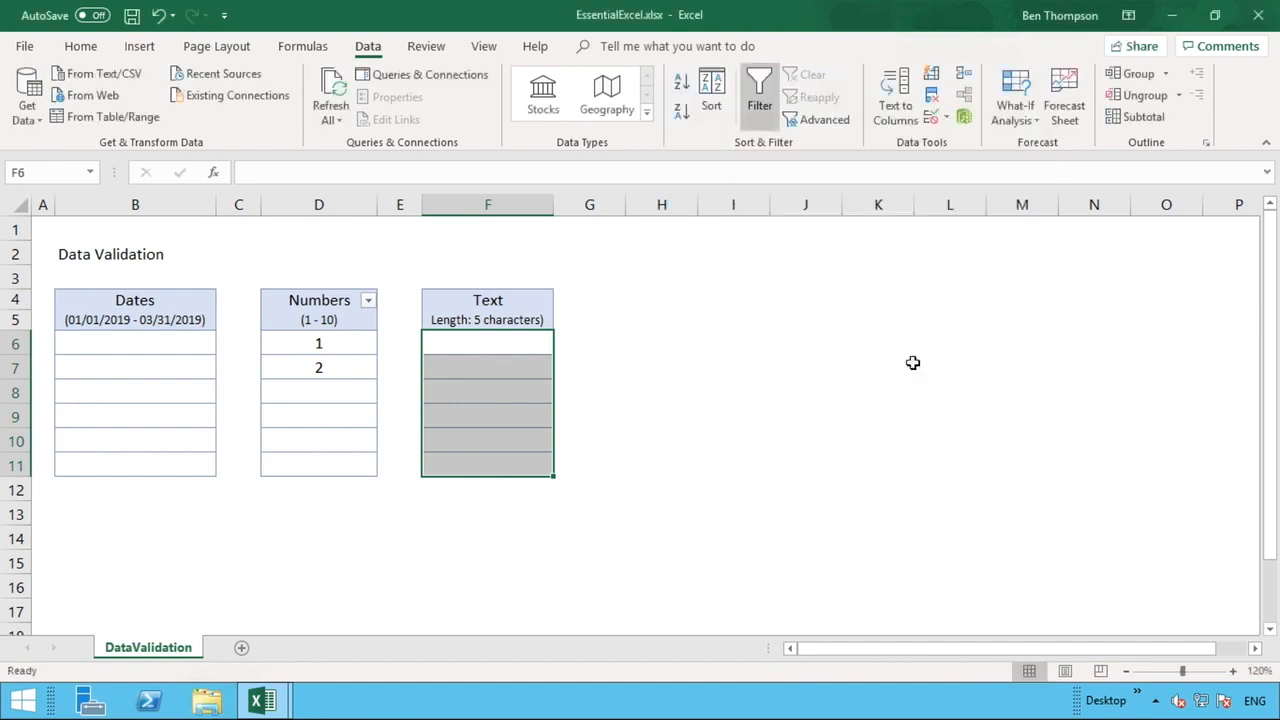
- Enter the valid values 12345 in cell F6 and 123 in cell F7 of the Text table
{"action": "left_click", "coordinate": [522, 347]}
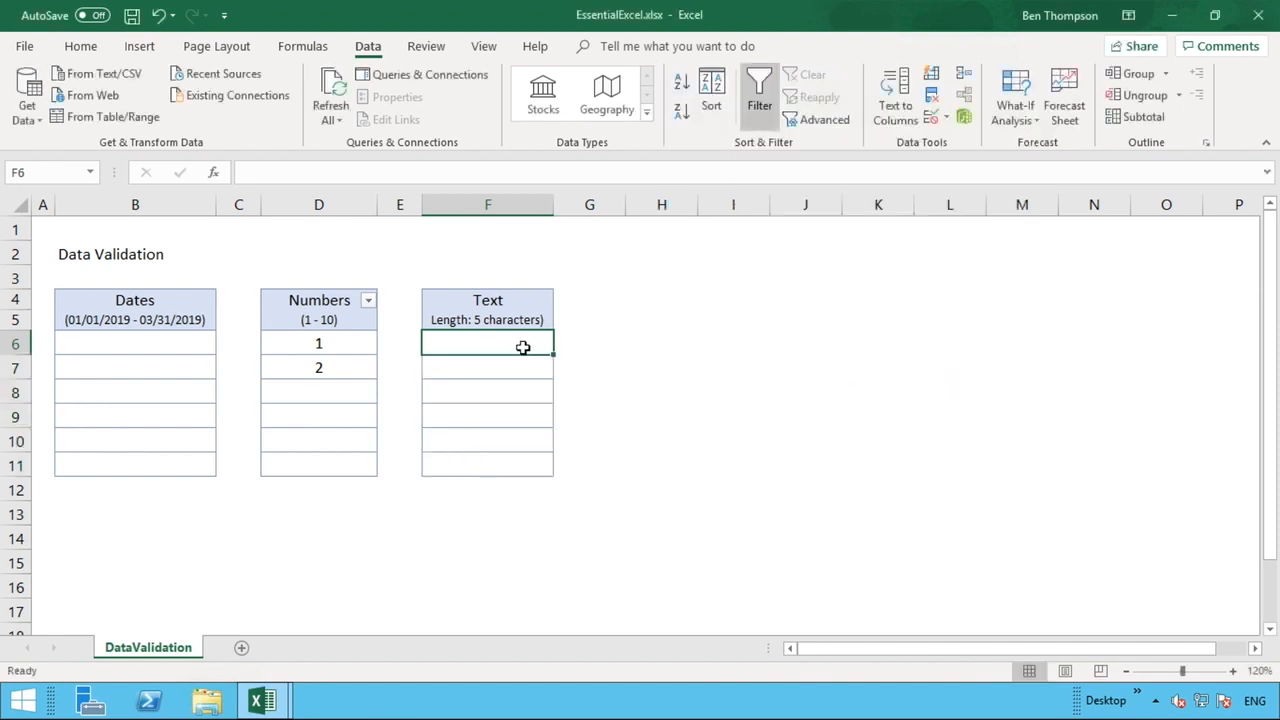
{"action": "type", "text": "12345"}
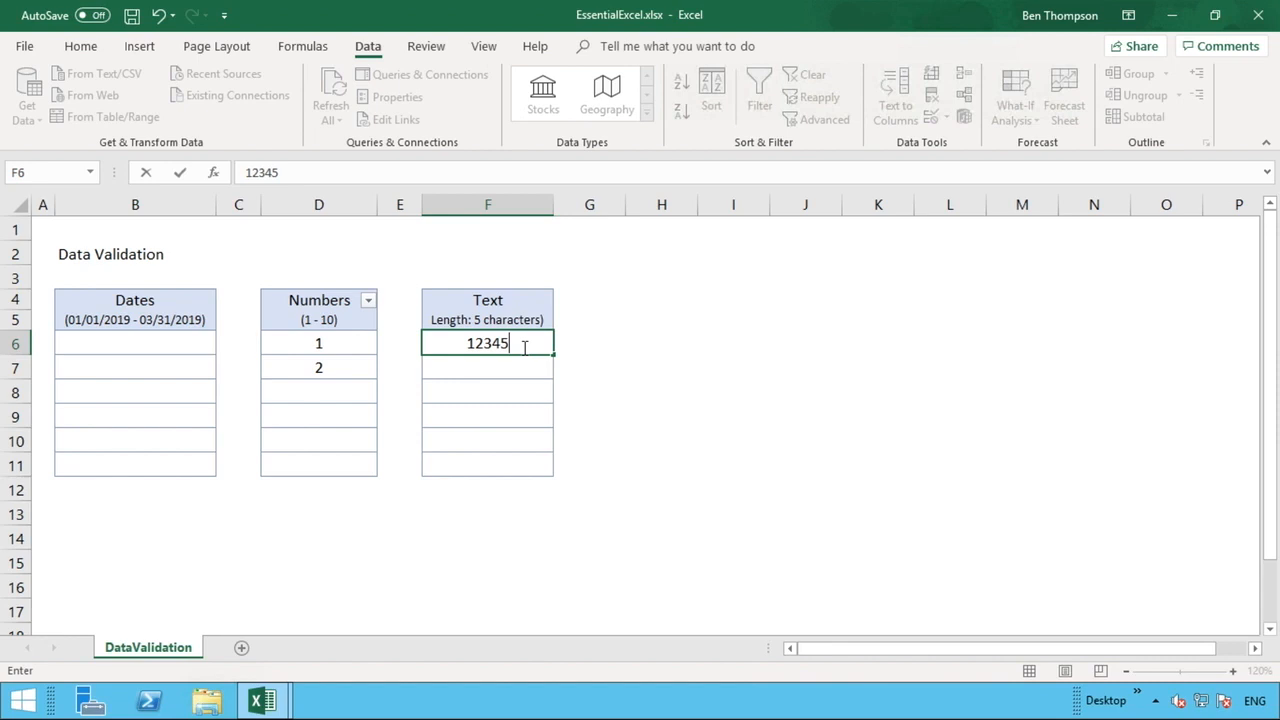
{"action": "key", "text": "Return"}
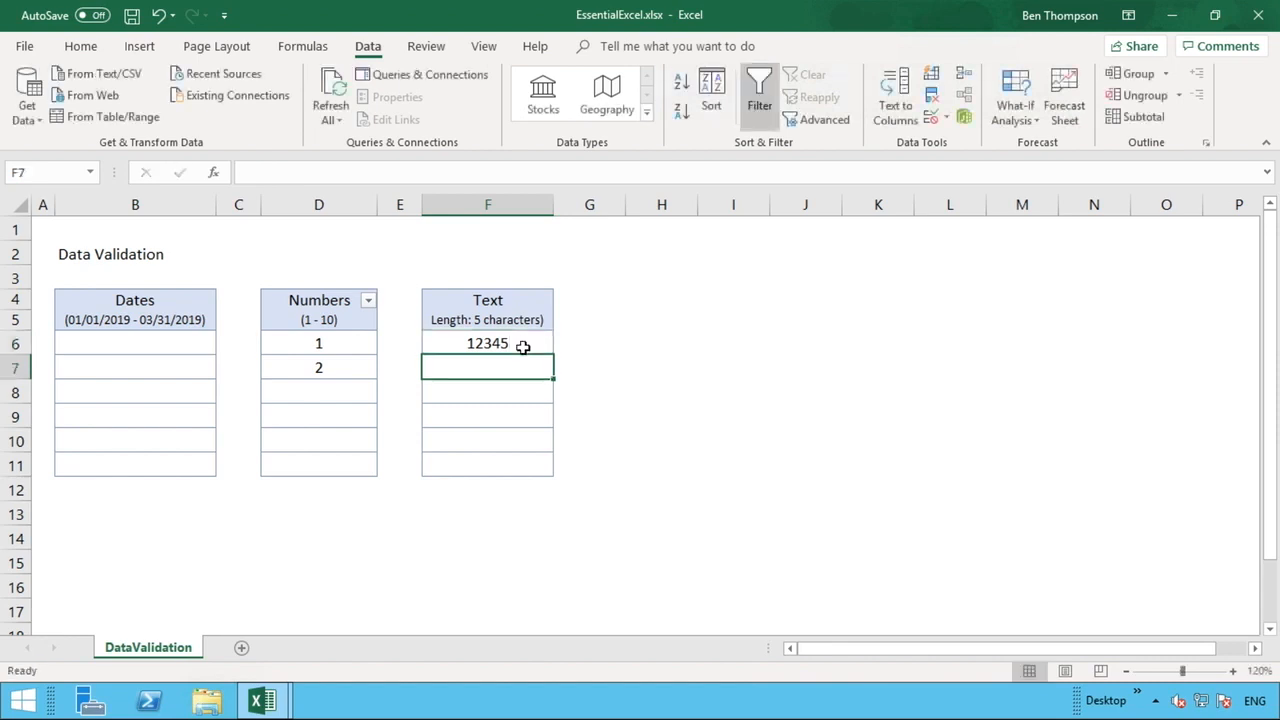
{"action": "type", "text": "123"}
{"action": "key", "text": "Return"}
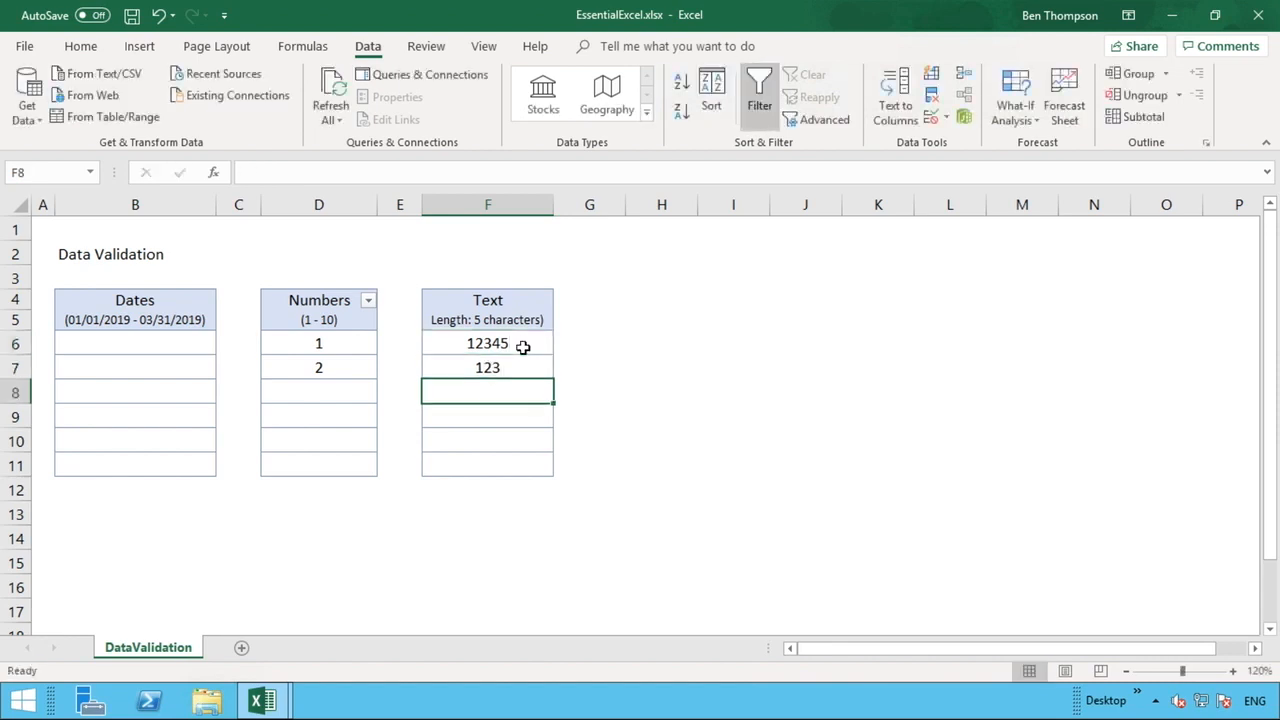
- Try to enter the six-character value 123456 in cell F8, and cancel the entry at the error alert
{"action": "type", "text": "123456"}
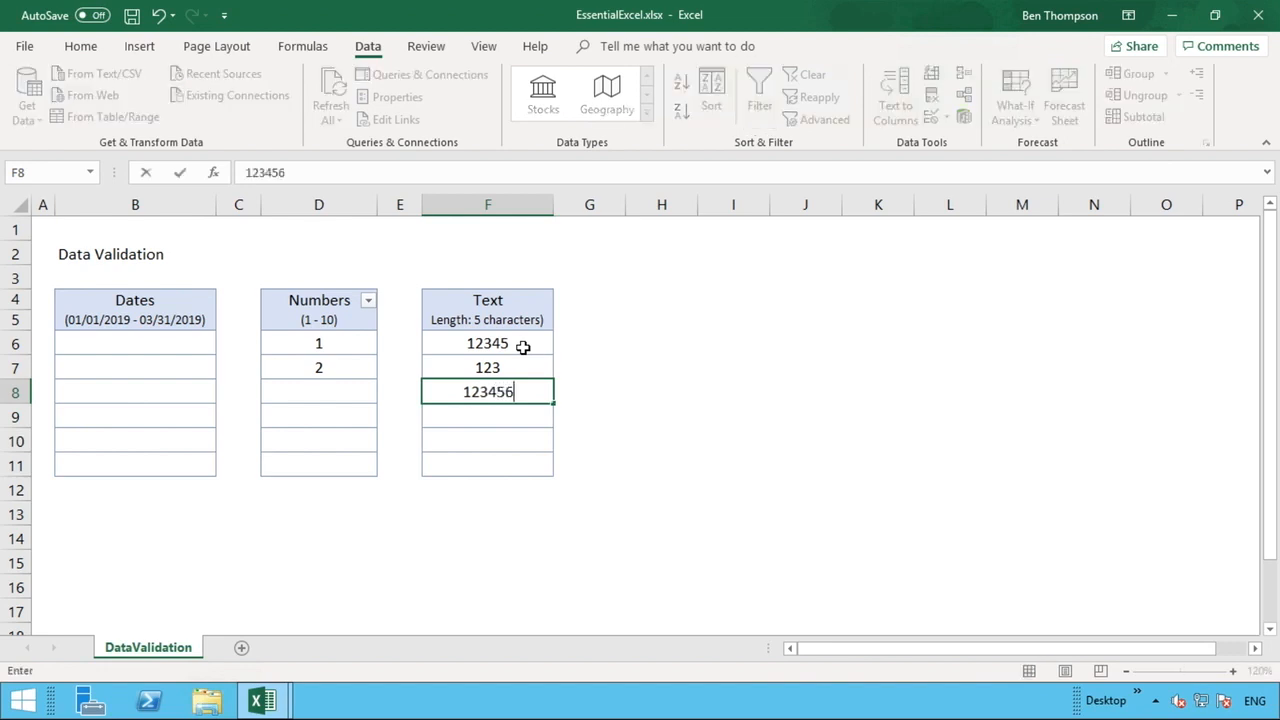
{"action": "key", "text": "Return"}
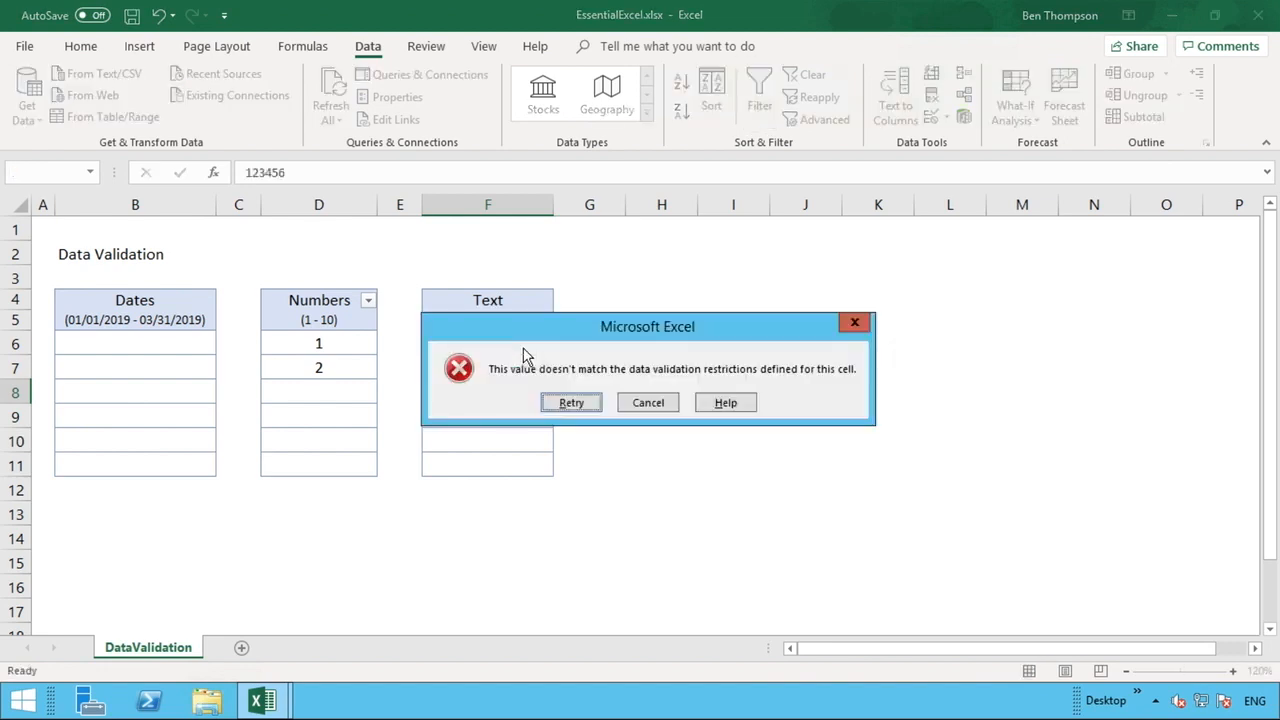
{"action": "left_click", "coordinate": [657, 405]}
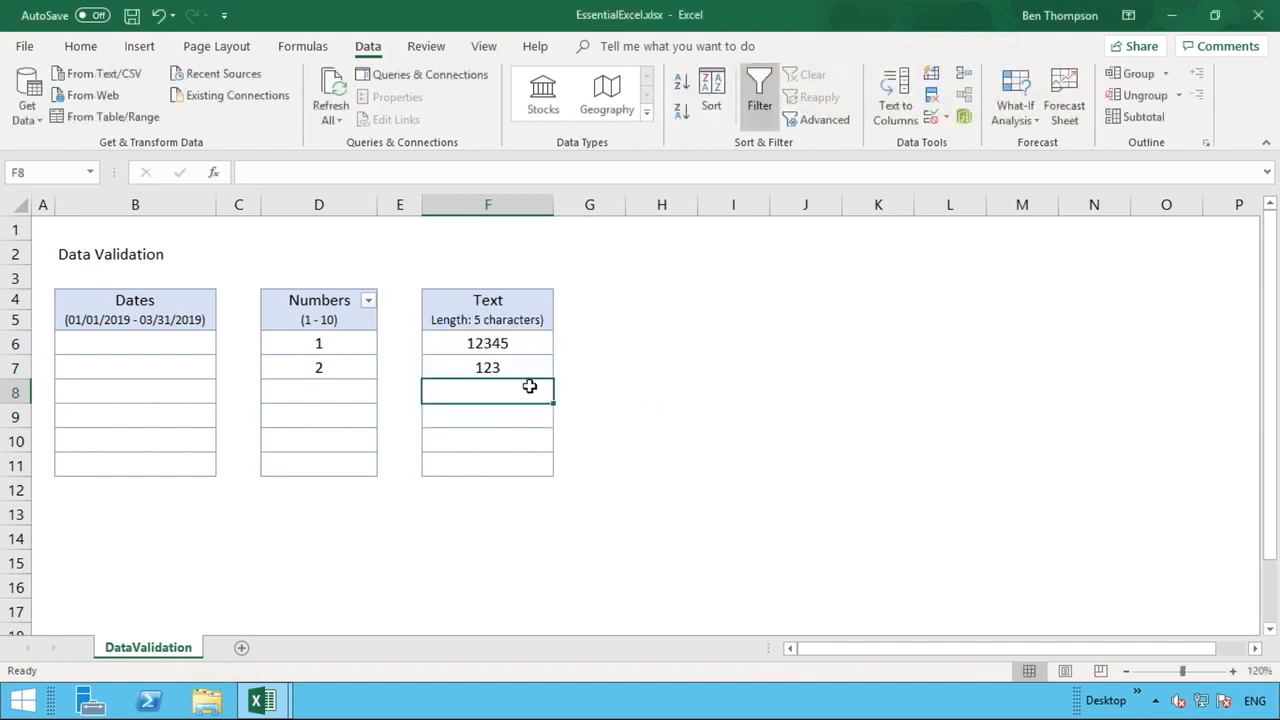